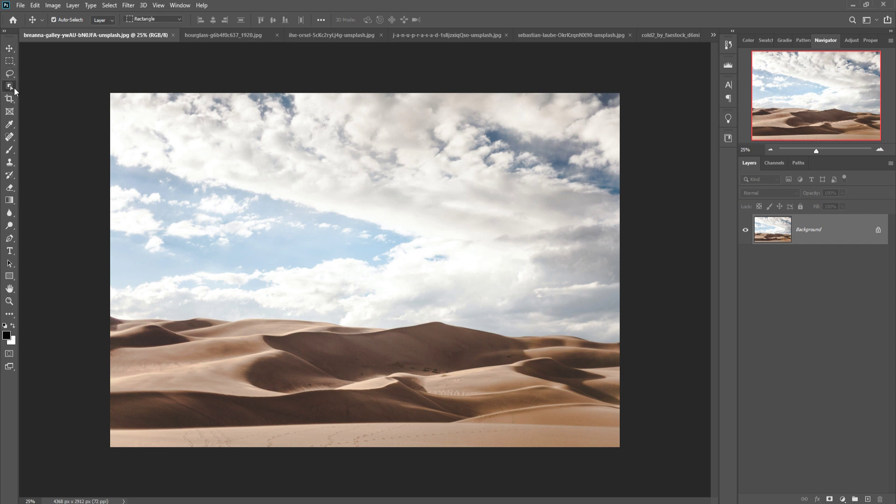
Quick-select the sand dunes below the cloudy sky, then switch to the Move tool
{"action": "right_click", "coordinate": [14, 88]}
{"action": "left_click", "coordinate": [51, 96]}
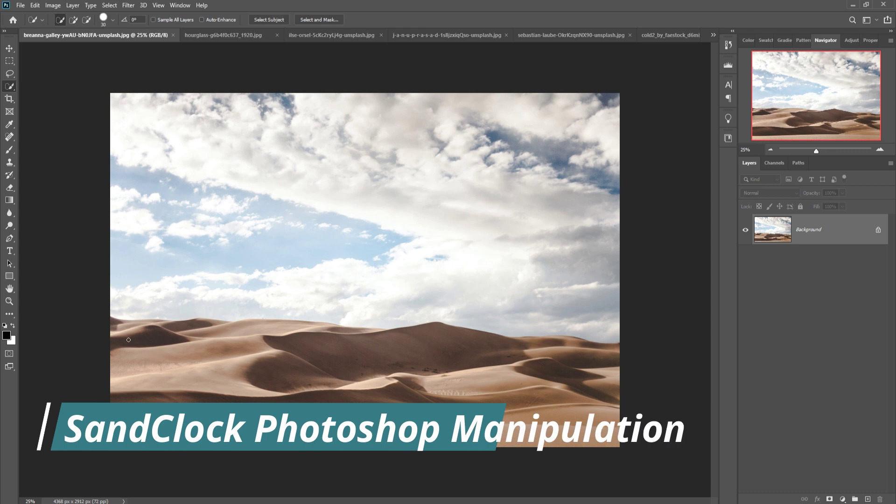
{"action": "mouse_move", "coordinate": [341, 343]}
{"action": "left_mouse_down"}
{"action": "mouse_move", "coordinate": [605, 434]}
{"action": "mouse_move", "coordinate": [375, 415]}
{"action": "left_mouse_up"}
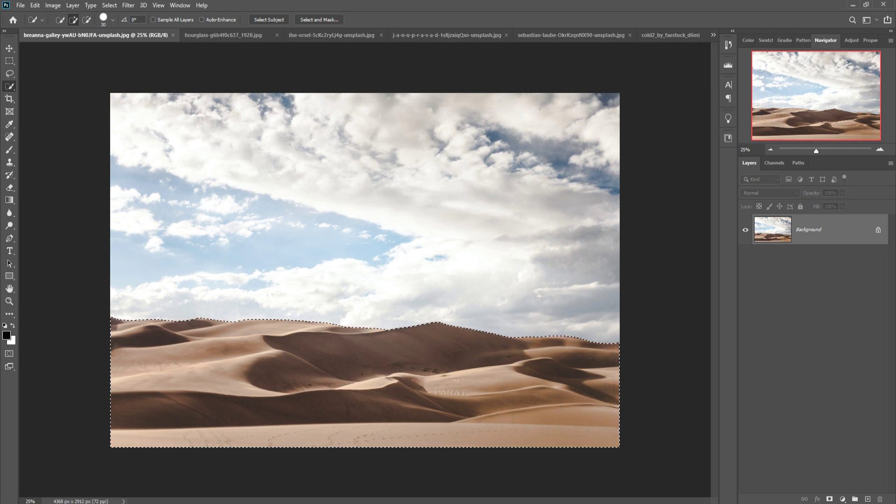
{"action": "key", "text": "v"}
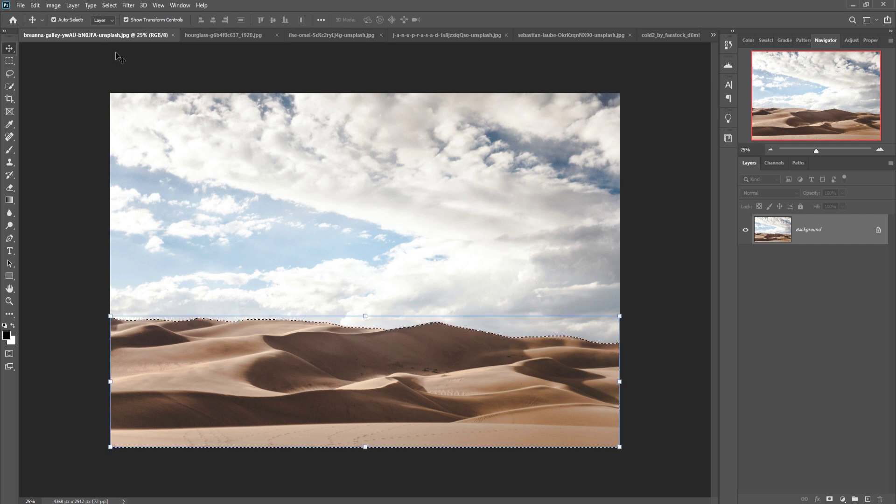
{"action": "left_click", "coordinate": [714, 34]}
{"action": "left_click", "coordinate": [714, 35]}
{"action": "left_click", "coordinate": [20, 6]}
Create a new blank 1920 × 1080 document
{"action": "key", "text": "ctrl+n"}
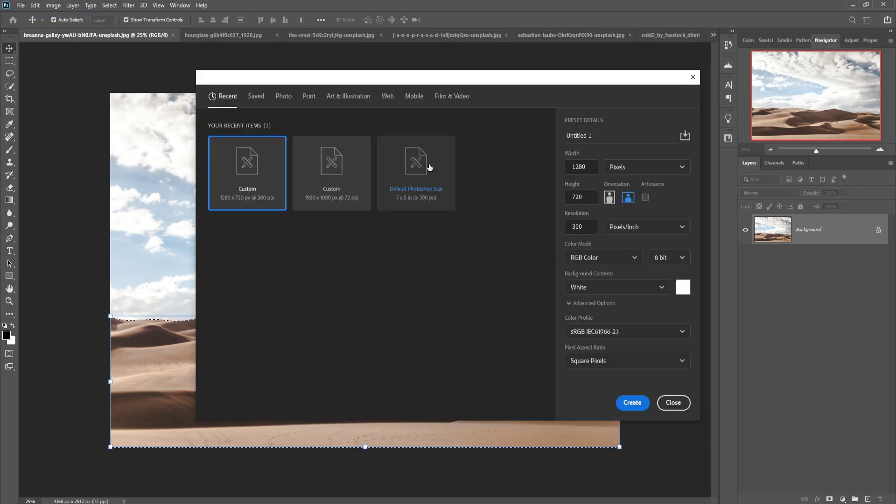
{"action": "left_click", "coordinate": [329, 175]}
{"action": "left_click", "coordinate": [643, 404]}
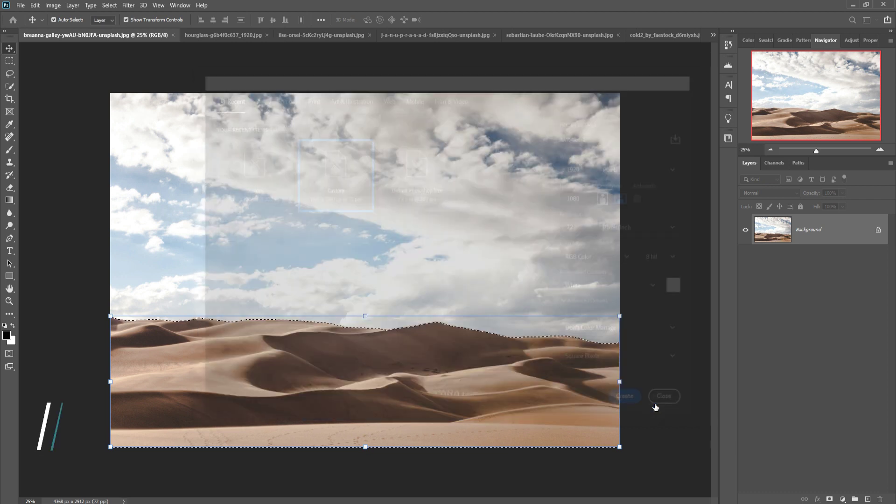
Drag the selected dunes from the desert photo into Untitled-1
{"action": "left_click", "coordinate": [543, 35]}
{"action": "left_click", "coordinate": [45, 37]}
{"action": "left_click_drag", "start_coordinate": [77, 38], "coordinate": [582, 158]}
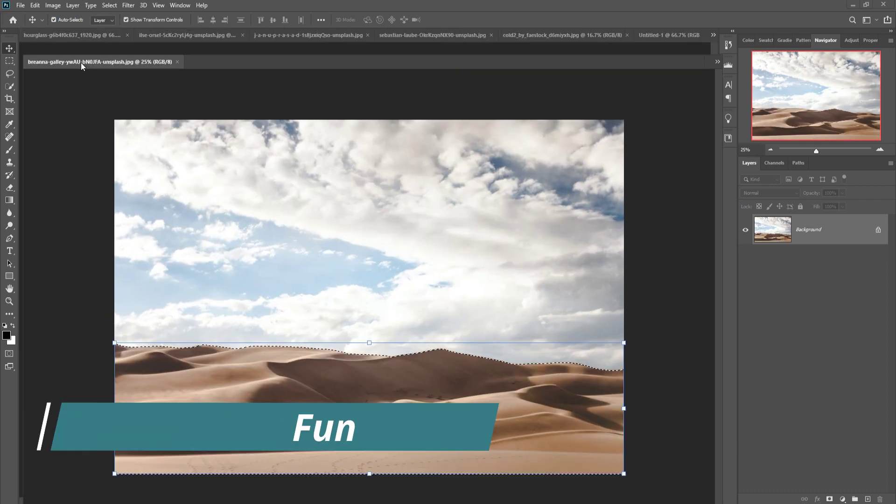
{"action": "left_click", "coordinate": [668, 37]}
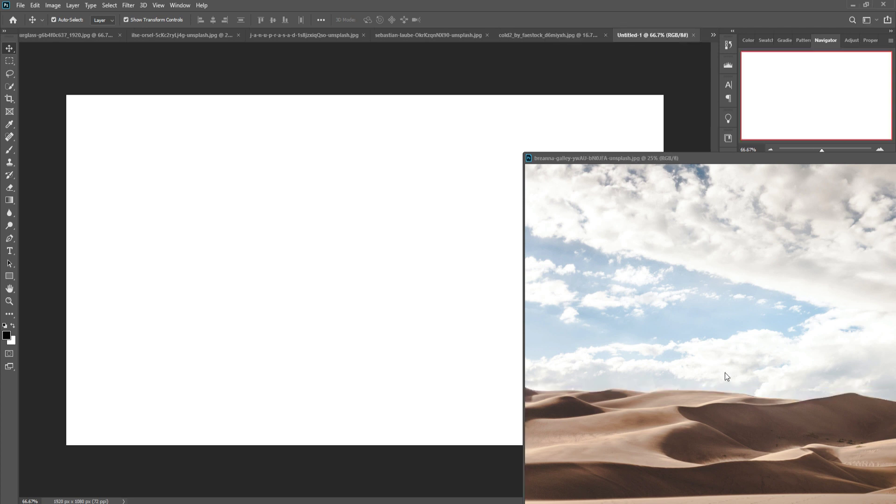
{"action": "left_click_drag", "start_coordinate": [724, 448], "coordinate": [338, 372]}
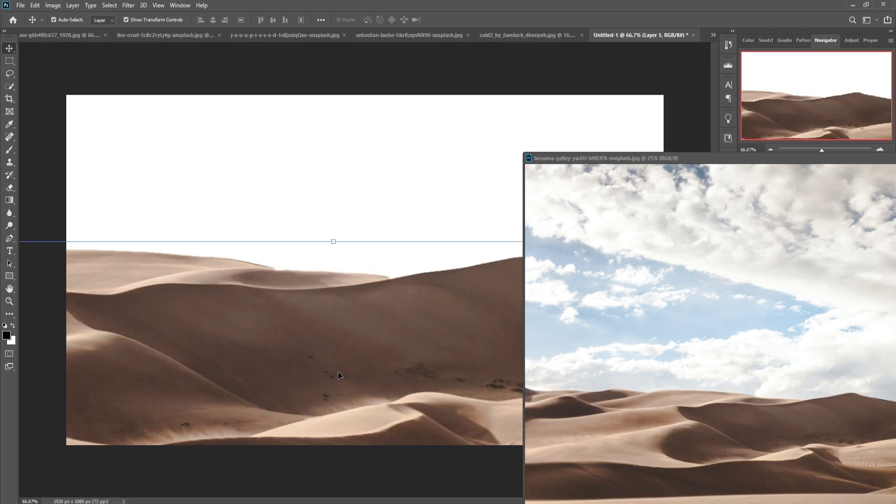
{"action": "left_click_drag", "start_coordinate": [727, 158], "coordinate": [112, 338]}
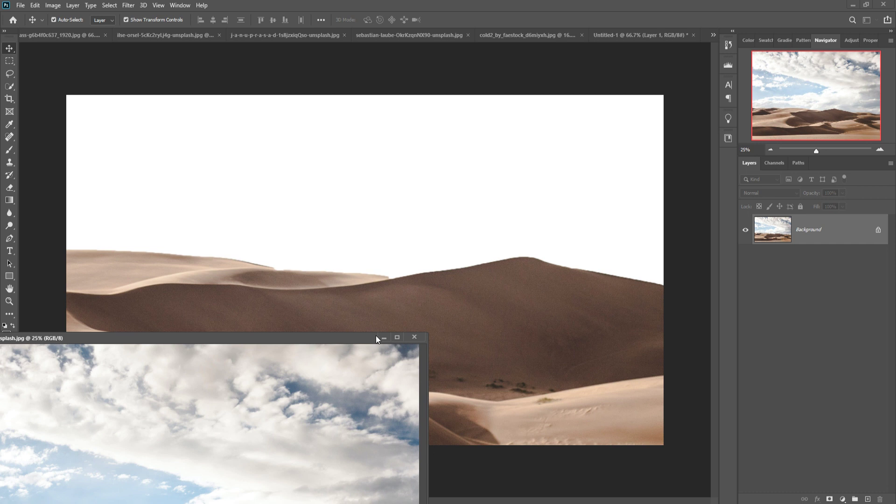
{"action": "left_click", "coordinate": [383, 337]}
Free Transform the dunes to span the full canvas width along the bottom
{"action": "mouse_move", "coordinate": [337, 297]}
{"action": "left_mouse_down"}
{"action": "mouse_move", "coordinate": [320, 408]}
{"action": "mouse_move", "coordinate": [355, 260]}
{"action": "mouse_move", "coordinate": [332, 240]}
{"action": "mouse_move", "coordinate": [364, 335]}
{"action": "left_mouse_up"}
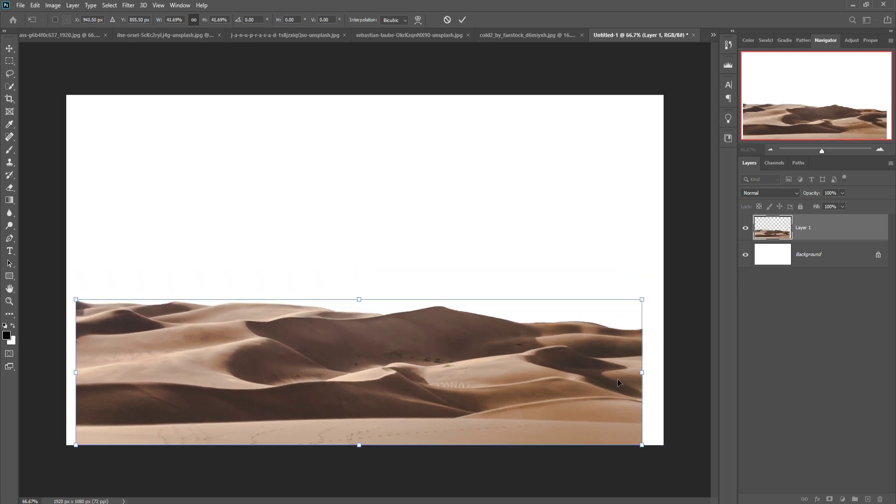
{"action": "left_click_drag", "start_coordinate": [652, 374], "coordinate": [663, 373]}
{"action": "left_click_drag", "start_coordinate": [79, 377], "coordinate": [66, 377]}
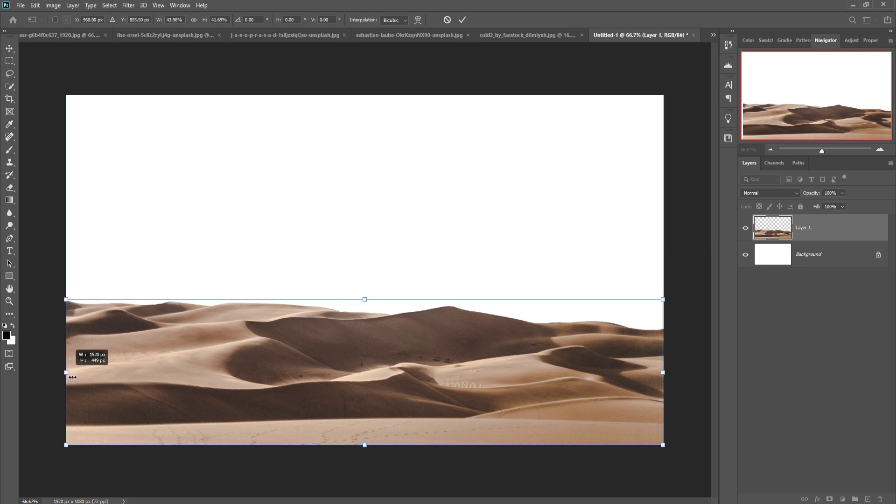
{"action": "left_click", "coordinate": [463, 20]}
{"action": "left_click_drag", "start_coordinate": [369, 305], "coordinate": [366, 351]}
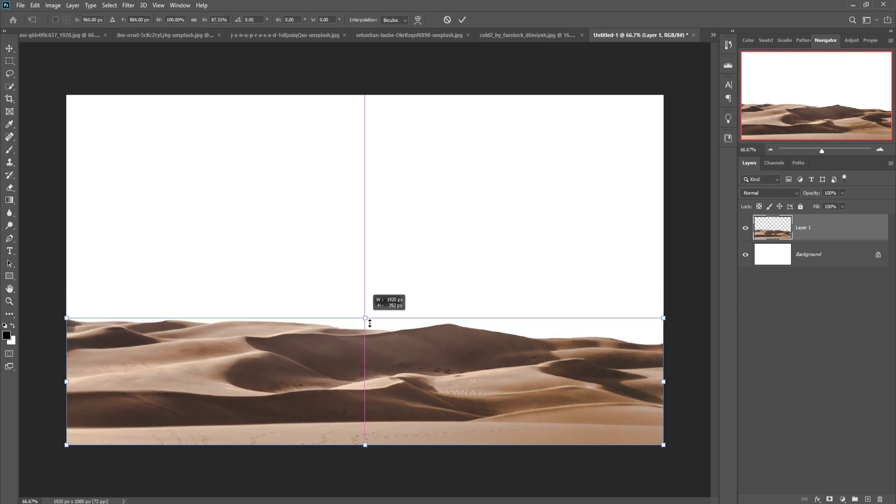
{"action": "left_click", "coordinate": [462, 20]}
Quick-select the red butte's rocky base and drag it into the composite
{"action": "left_click", "coordinate": [138, 35]}
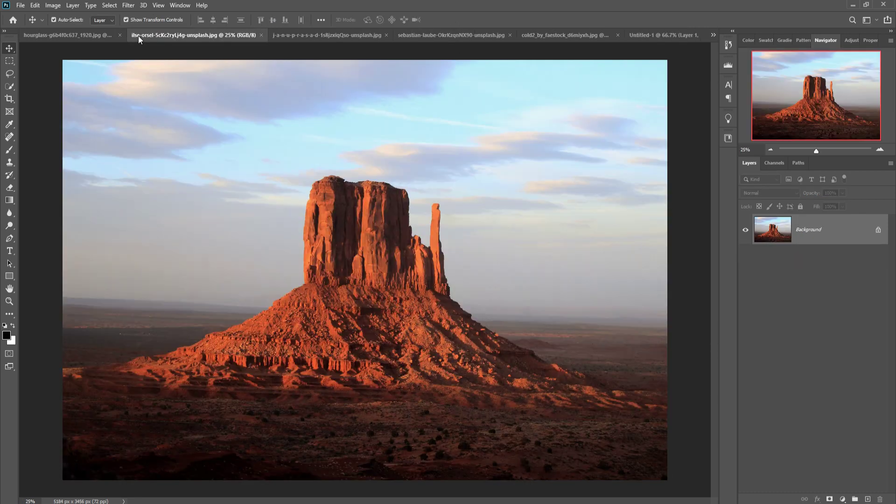
{"action": "left_click", "coordinate": [10, 87]}
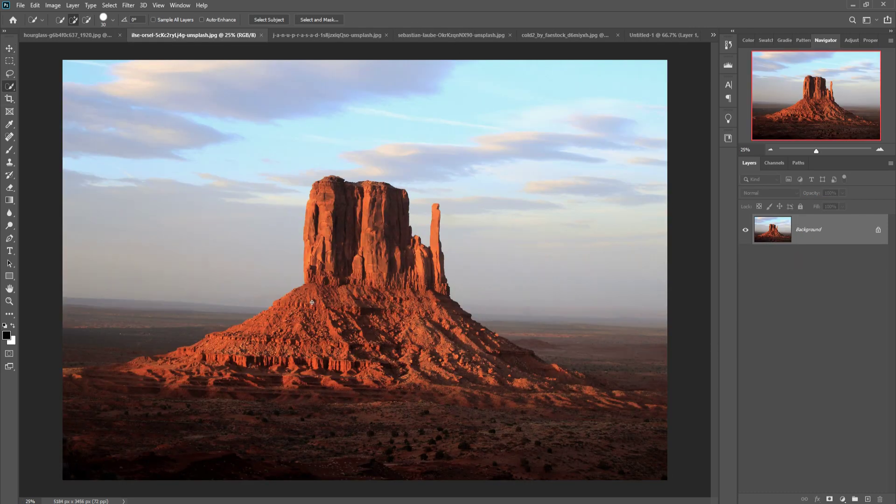
{"action": "left_click_drag", "start_coordinate": [170, 372], "coordinate": [420, 306]}
{"action": "left_click_drag", "start_coordinate": [471, 339], "coordinate": [504, 354]}
{"action": "mouse_move", "coordinate": [573, 387]}
{"action": "left_mouse_down"}
{"action": "mouse_move", "coordinate": [269, 358]}
{"action": "mouse_move", "coordinate": [375, 378]}
{"action": "left_mouse_up"}
{"action": "key", "text": "v"}
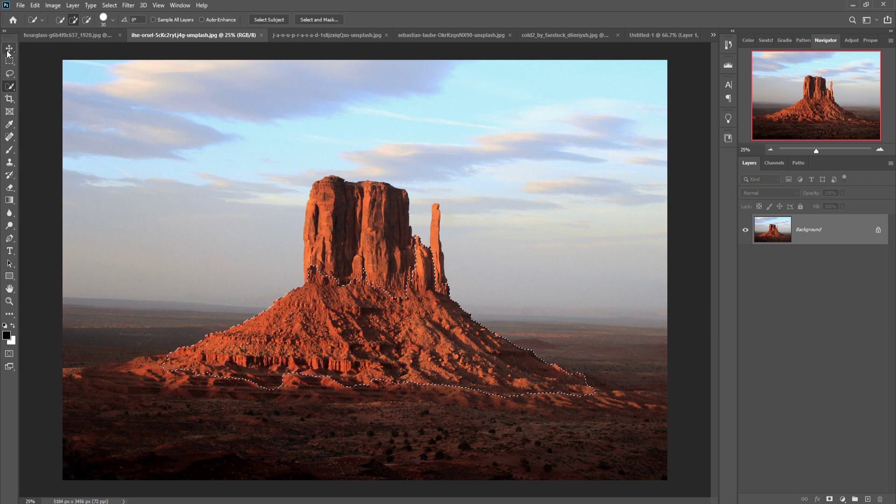
{"action": "mouse_move", "coordinate": [194, 35]}
{"action": "left_mouse_down"}
{"action": "mouse_move", "coordinate": [195, 61]}
{"action": "mouse_move", "coordinate": [425, 117]}
{"action": "left_mouse_up"}
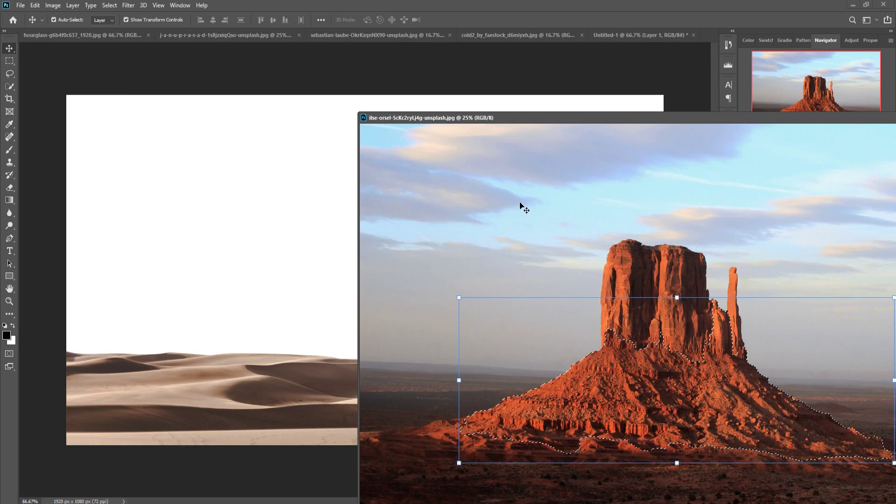
{"action": "mouse_move", "coordinate": [676, 389]}
{"action": "left_mouse_down"}
{"action": "mouse_move", "coordinate": [683, 406]}
{"action": "mouse_move", "coordinate": [322, 306]}
{"action": "left_mouse_up"}
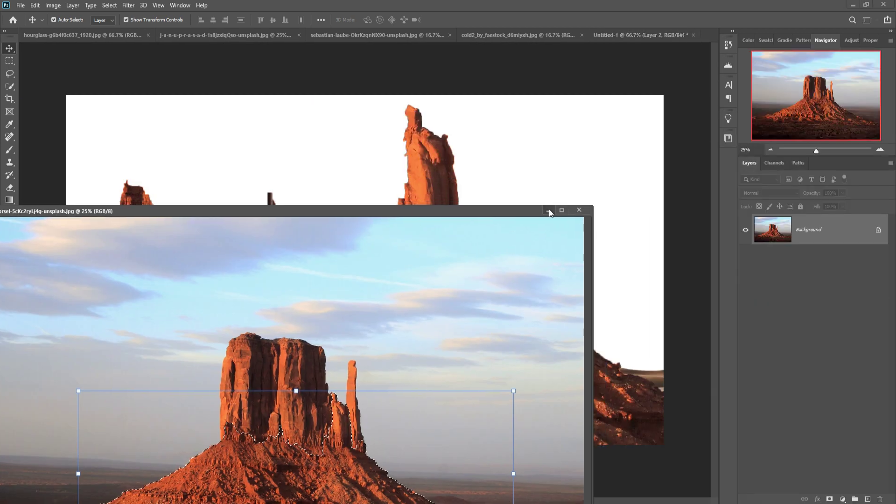
{"action": "left_click", "coordinate": [563, 206]}
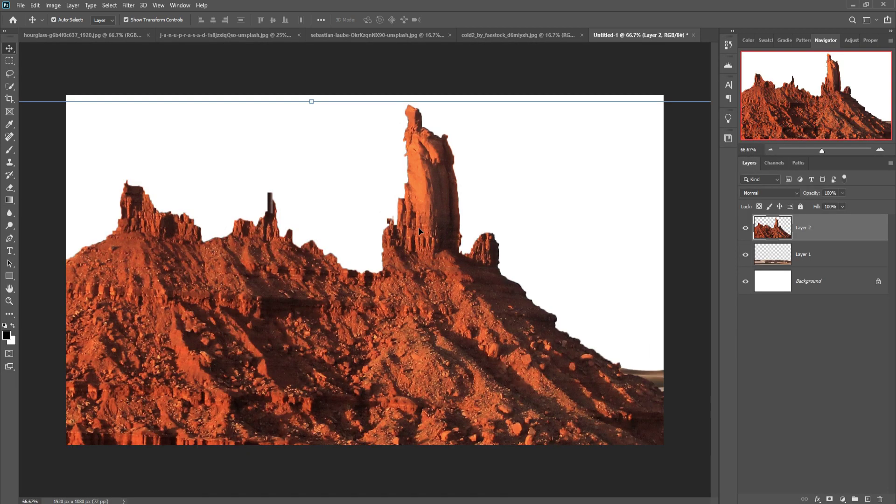
Scale the butte to about a quarter size, tilt it slightly, and seat it left of centre
{"action": "left_click_drag", "start_coordinate": [316, 108], "coordinate": [308, 334]}
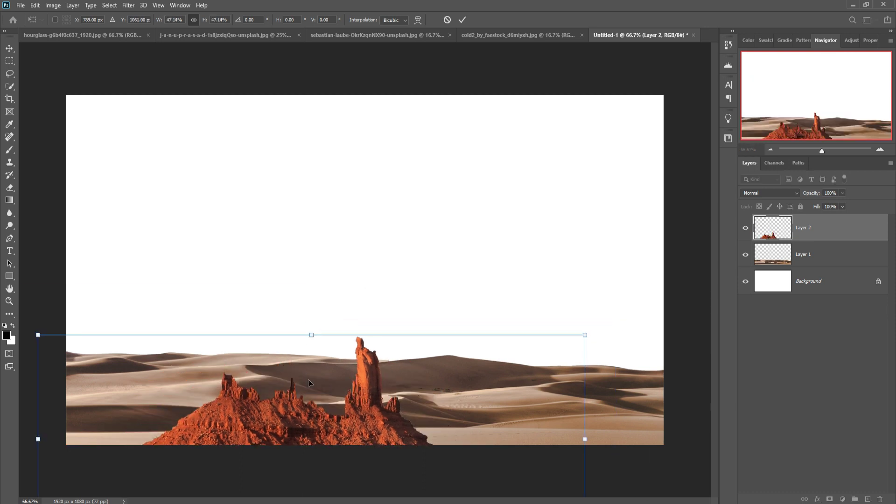
{"action": "left_click_drag", "start_coordinate": [309, 379], "coordinate": [377, 285]}
{"action": "left_click_drag", "start_coordinate": [378, 238], "coordinate": [379, 327]}
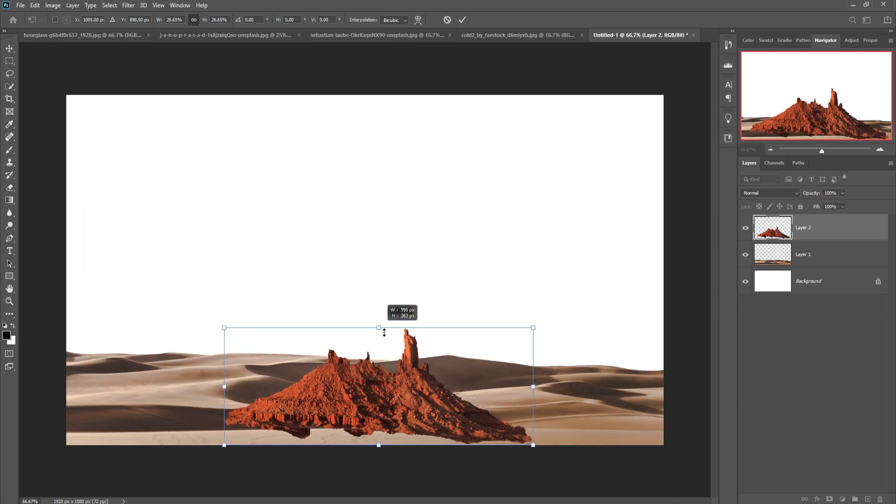
{"action": "mouse_move", "coordinate": [395, 365]}
{"action": "left_mouse_down"}
{"action": "mouse_move", "coordinate": [358, 360]}
{"action": "mouse_move", "coordinate": [357, 367]}
{"action": "left_mouse_up"}
{"action": "left_click_drag", "start_coordinate": [503, 323], "coordinate": [504, 310]}
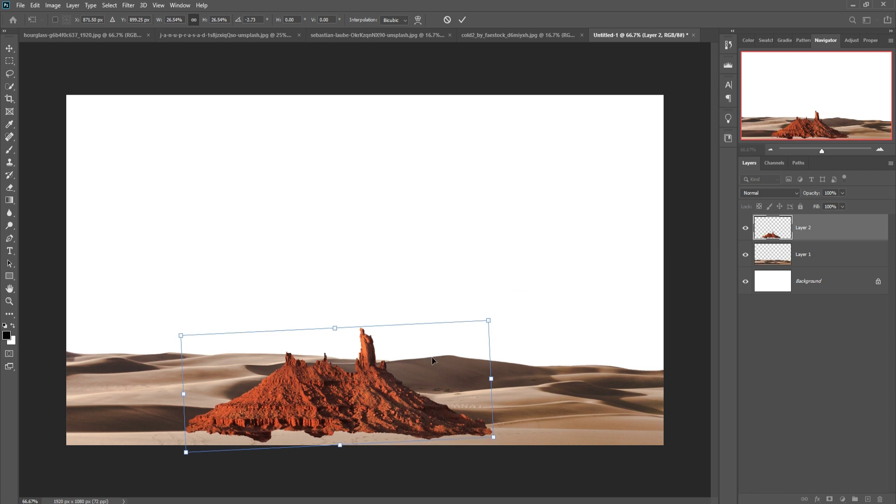
{"action": "left_click_drag", "start_coordinate": [432, 360], "coordinate": [445, 360]}
{"action": "left_click_drag", "start_coordinate": [352, 328], "coordinate": [353, 332]}
{"action": "left_click_drag", "start_coordinate": [358, 383], "coordinate": [323, 382]}
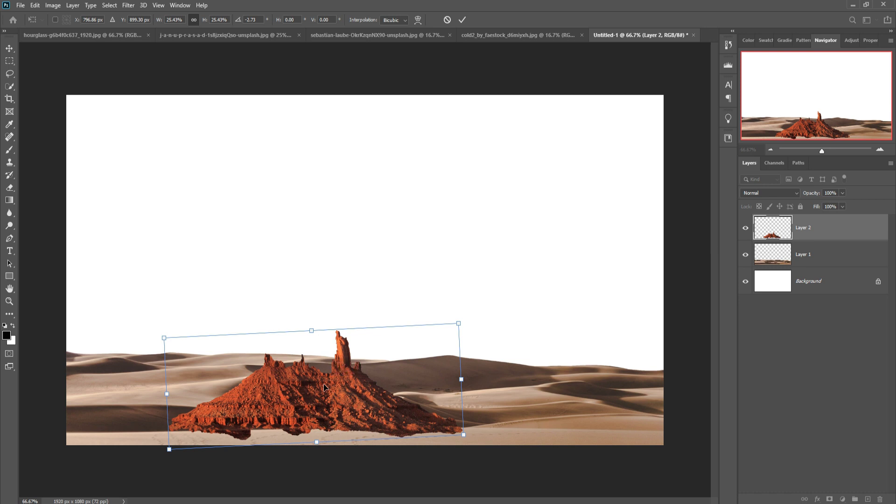
{"action": "left_click", "coordinate": [463, 20]}
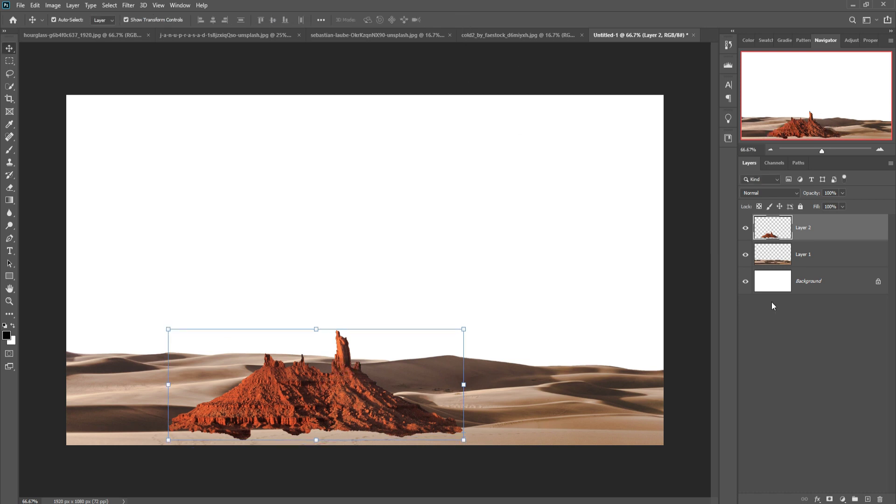
Add a Hue/Saturation adjustment clipped to Layer 2 with Hue +9 and Saturation −50
{"action": "left_click", "coordinate": [843, 499]}
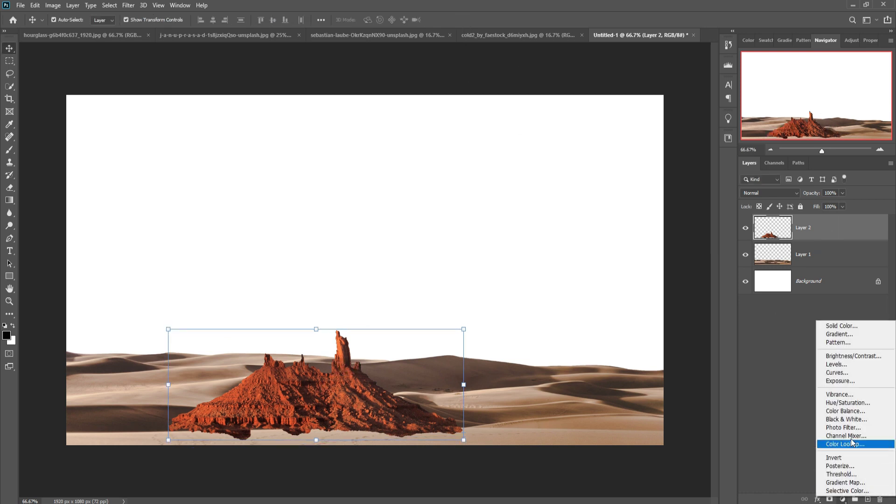
{"action": "left_click", "coordinate": [829, 403]}
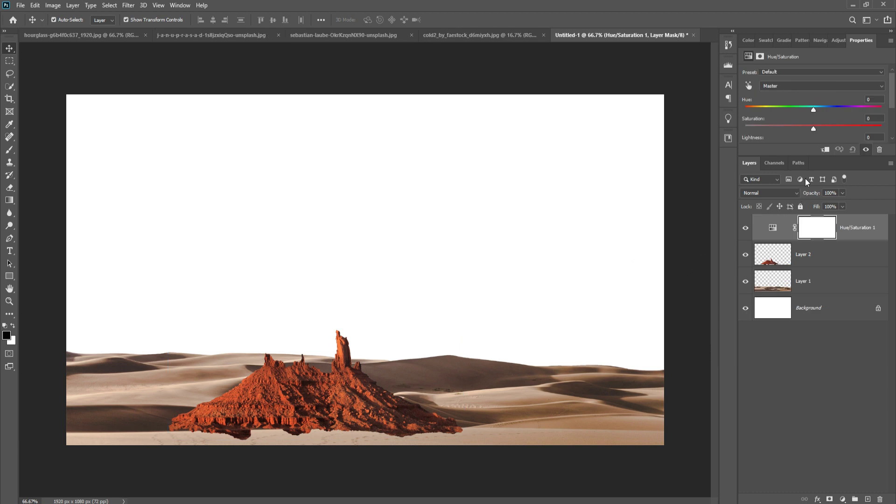
{"action": "scroll", "coordinate": [855, 123], "scroll_direction": "down", "scroll_amount": 1}
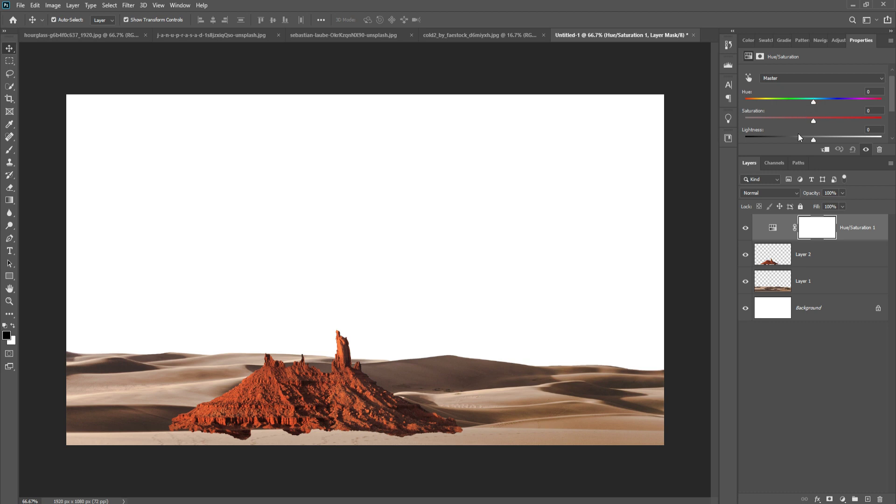
{"action": "right_click", "coordinate": [867, 228]}
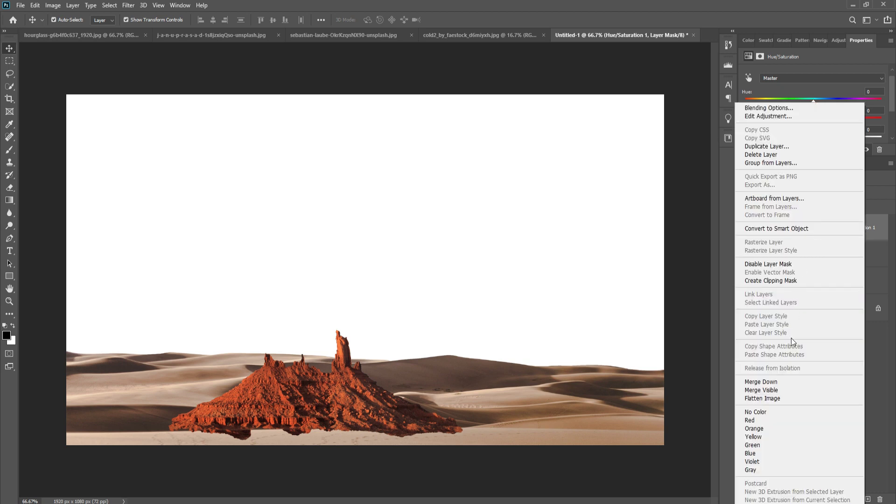
{"action": "left_click", "coordinate": [789, 281]}
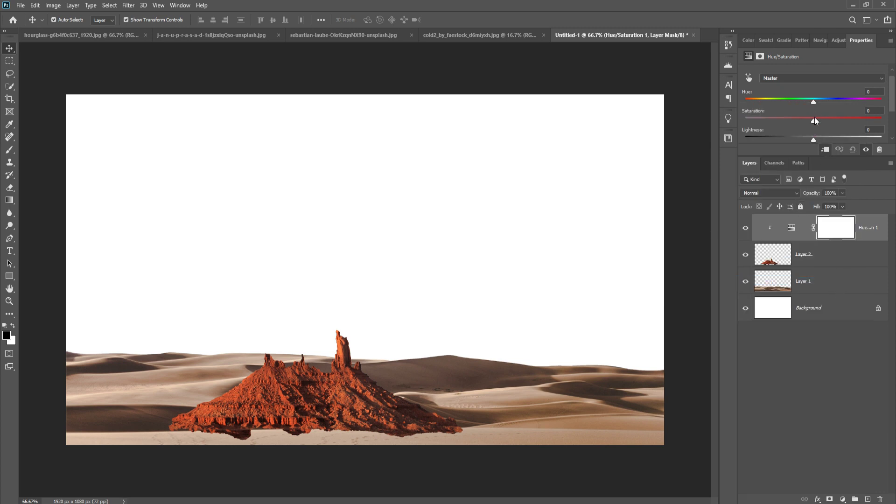
{"action": "mouse_move", "coordinate": [815, 120]}
{"action": "left_mouse_down"}
{"action": "mouse_move", "coordinate": [783, 125]}
{"action": "mouse_move", "coordinate": [811, 102]}
{"action": "mouse_move", "coordinate": [821, 105]}
{"action": "mouse_move", "coordinate": [782, 122]}
{"action": "left_mouse_up"}
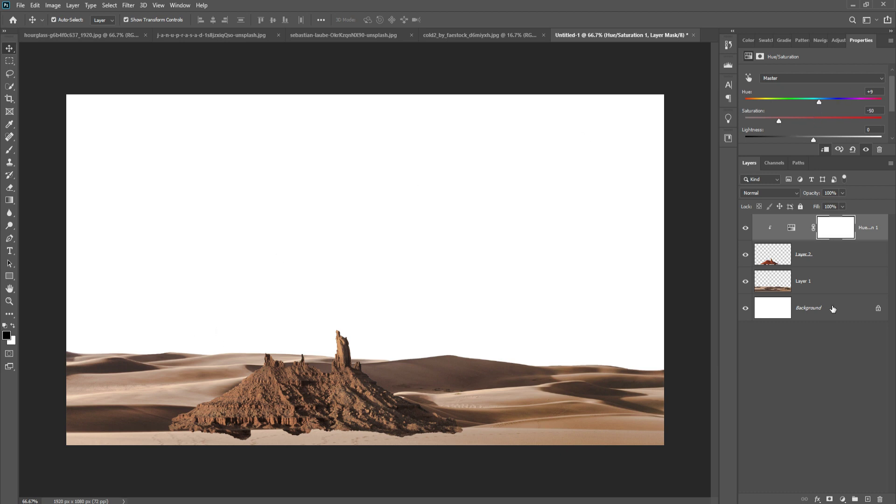
Target the adjustment's mask with a much smaller brush
{"action": "left_click", "coordinate": [836, 232]}
{"action": "key", "text": "b"}
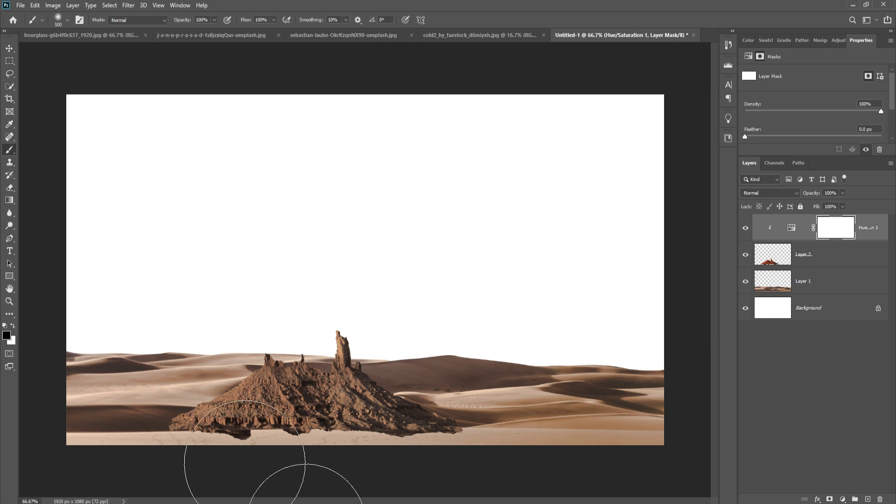
{"action": "key", "text": "bracketleft"}
{"action": "key", "text": "bracketleft"}
{"action": "key", "text": "bracketleft"}
{"action": "key", "text": "bracketleft"}
{"action": "key", "text": "bracketleft"}
{"action": "key", "text": "bracketleft"}
Add a mask to Layer 2 and paint out the rock's reddish base
{"action": "left_click", "coordinate": [811, 266]}
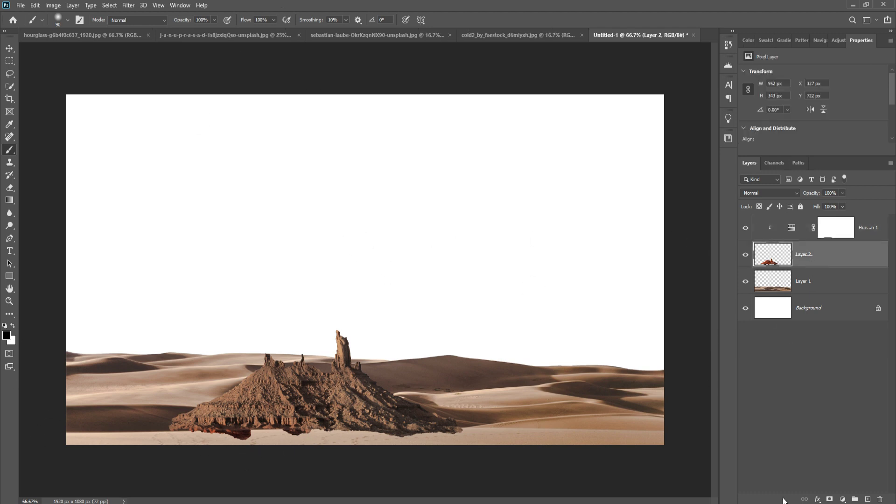
{"action": "left_click", "coordinate": [831, 499]}
{"action": "mouse_move", "coordinate": [183, 456]}
{"action": "left_mouse_down"}
{"action": "mouse_move", "coordinate": [430, 461]}
{"action": "mouse_move", "coordinate": [242, 456]}
{"action": "mouse_move", "coordinate": [453, 450]}
{"action": "left_mouse_up"}
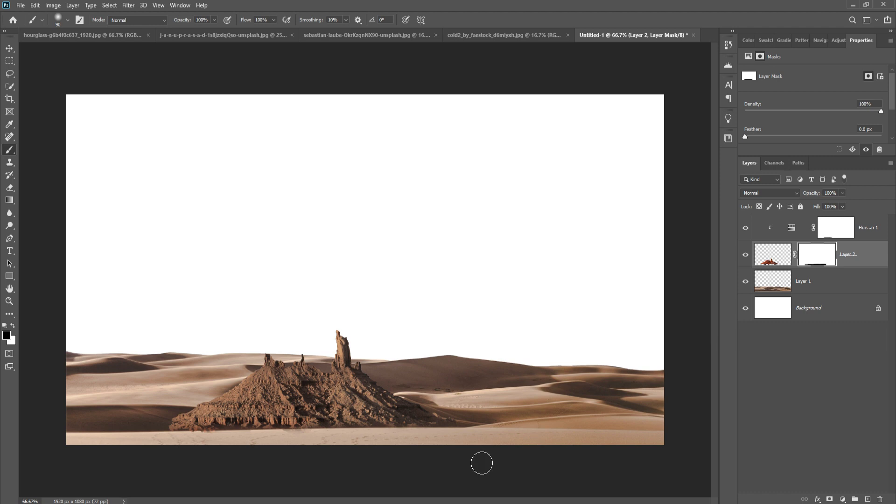
{"action": "left_click_drag", "start_coordinate": [324, 450], "coordinate": [120, 451]}
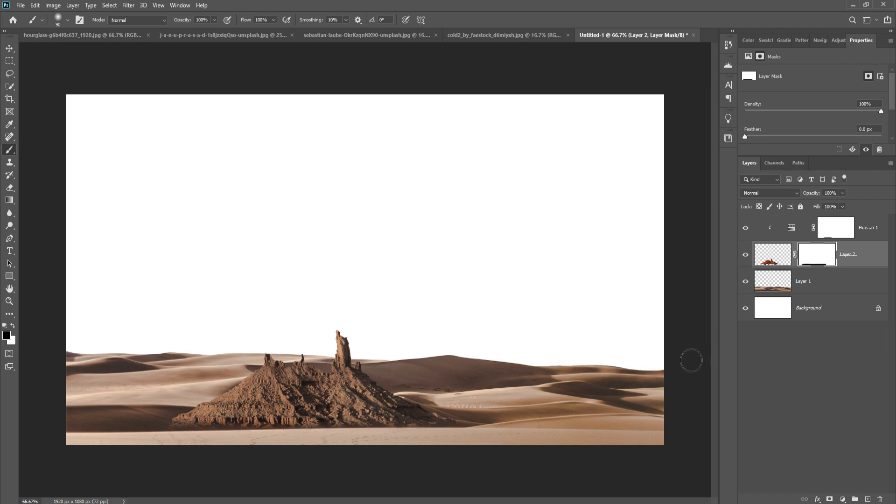
Show the Navigator panel, dock Adjustments and Properties as icons, and pick the Move tool
{"action": "left_click", "coordinate": [819, 41]}
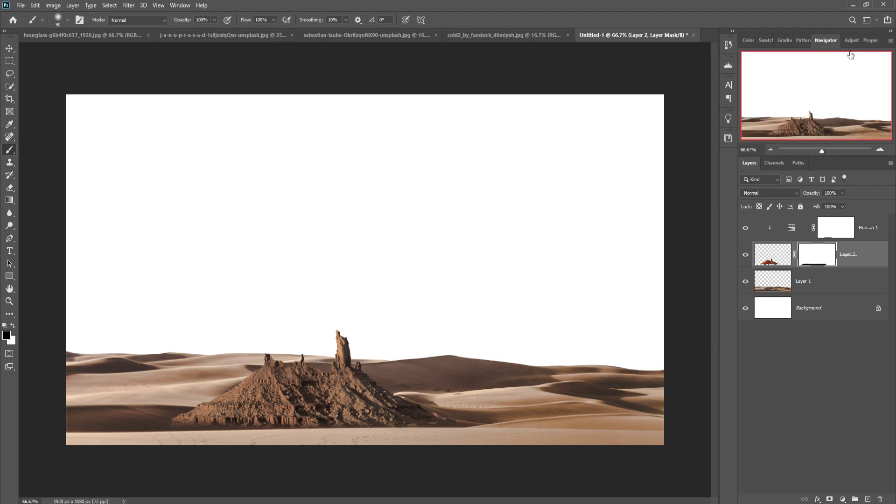
{"action": "left_click_drag", "start_coordinate": [851, 41], "coordinate": [723, 158]}
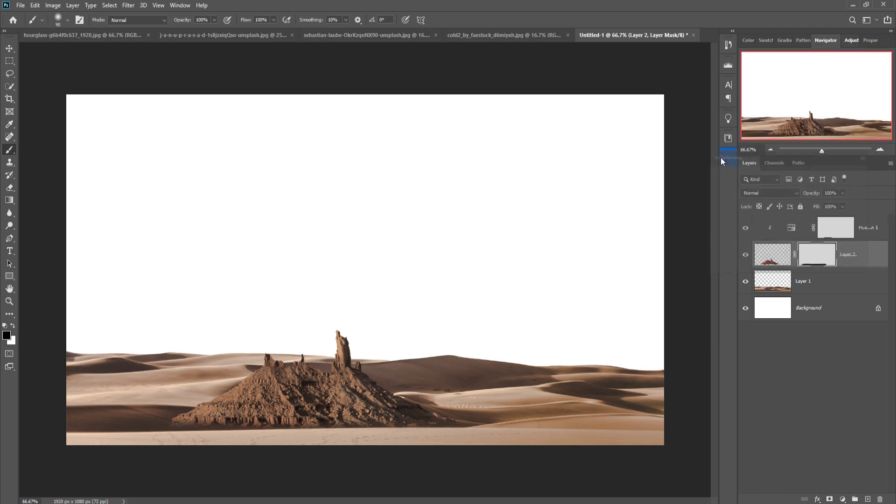
{"action": "left_click_drag", "start_coordinate": [867, 40], "coordinate": [726, 179]}
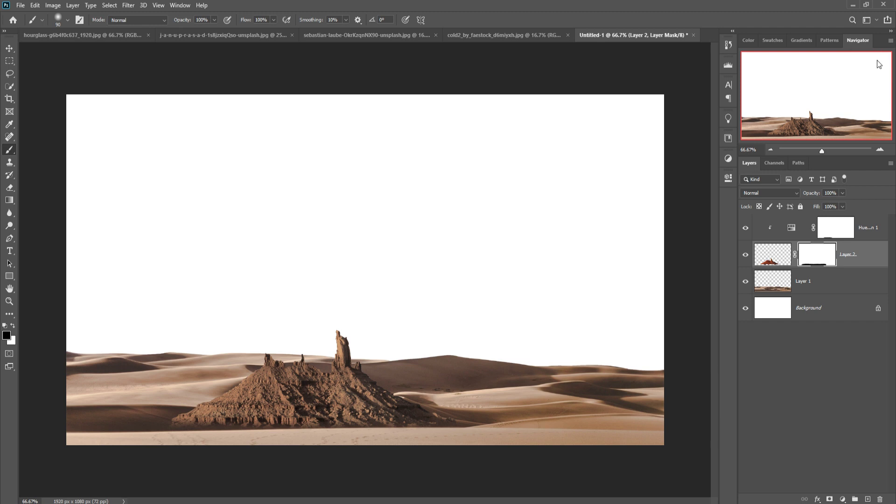
{"action": "left_click", "coordinate": [9, 48]}
Switch to the hourglass photo, choose the Pen tool, and zoom in on the stand's base
{"action": "left_click", "coordinate": [489, 36]}
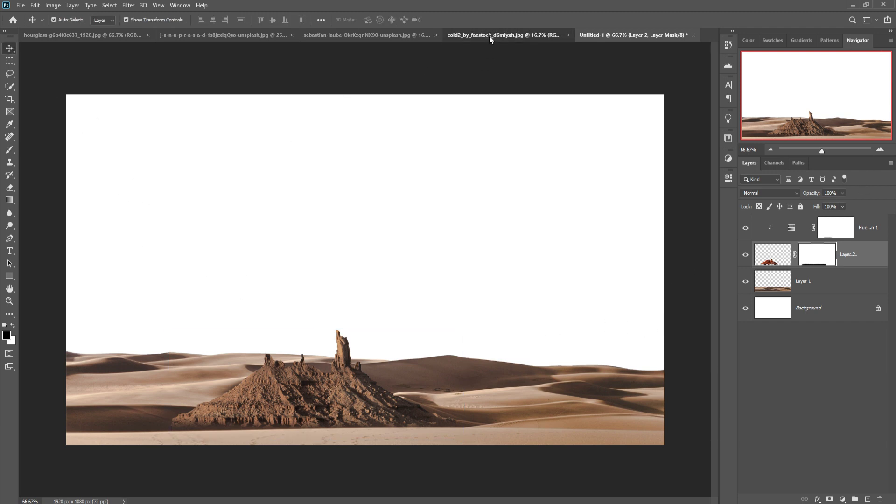
{"action": "left_click", "coordinate": [37, 34]}
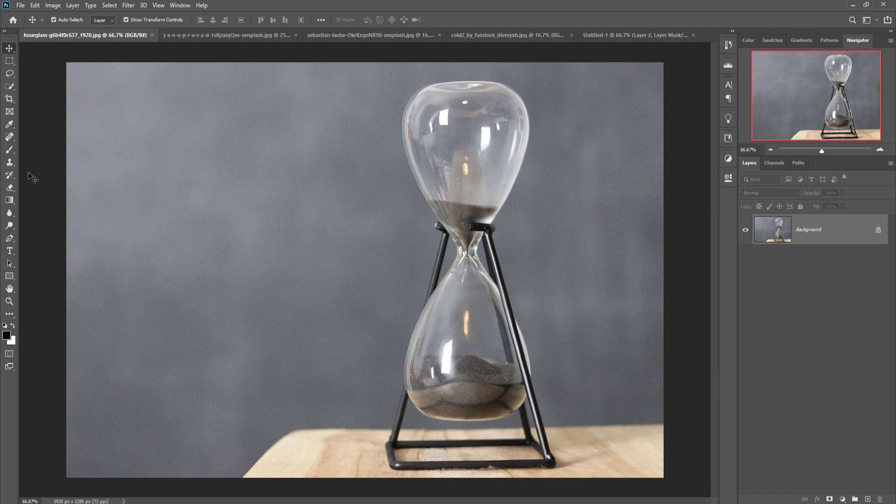
{"action": "left_click", "coordinate": [9, 238]}
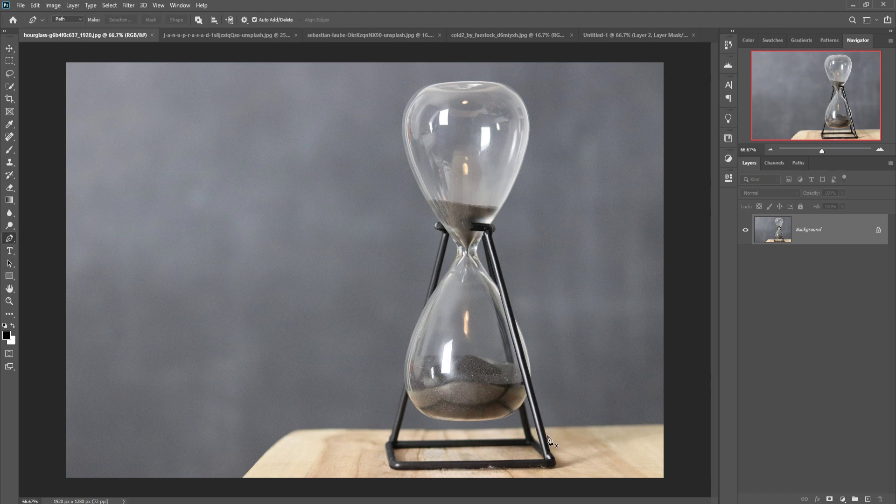
{"action": "key", "text": "ctrl+plus"}
{"action": "key", "text": "ctrl+plus"}
{"action": "key", "text": "ctrl+plus"}
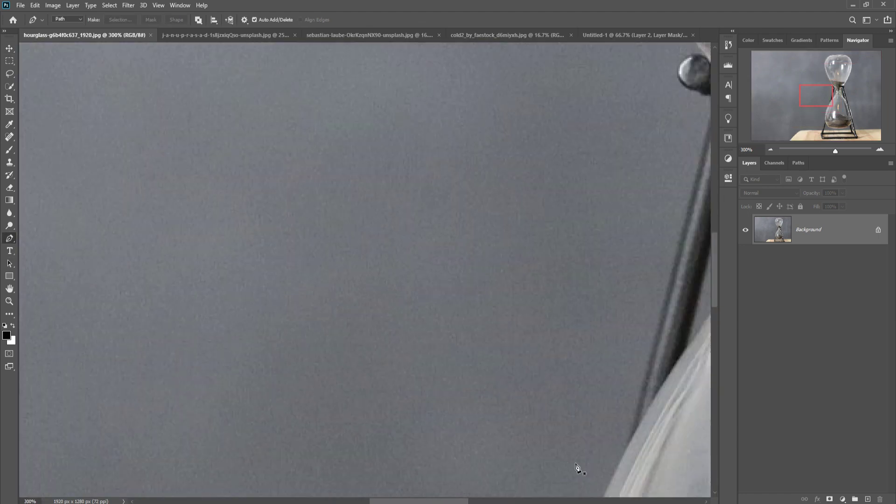
{"action": "left_click_drag", "start_coordinate": [577, 466], "coordinate": [423, 54]}
{"action": "left_click_drag", "start_coordinate": [314, 148], "coordinate": [379, 69]}
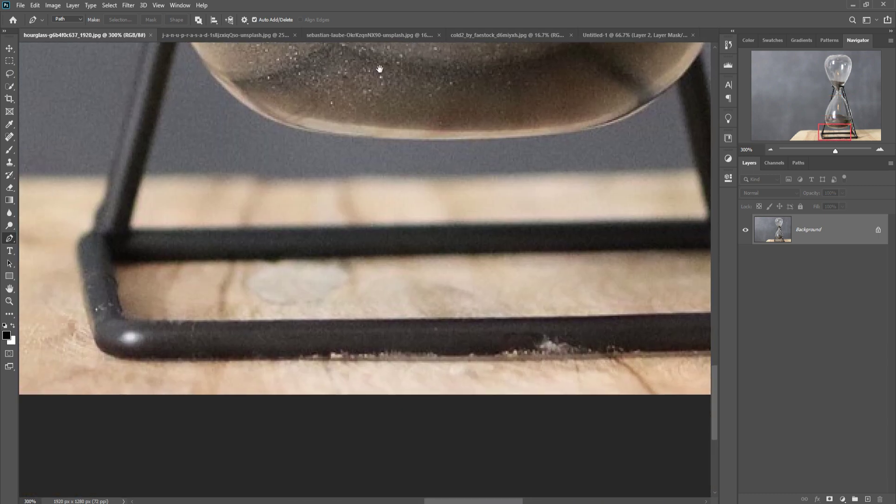
Trace a path from the stand's bottom corner up the right leg and over the top bulb
{"action": "left_click", "coordinate": [84, 294]}
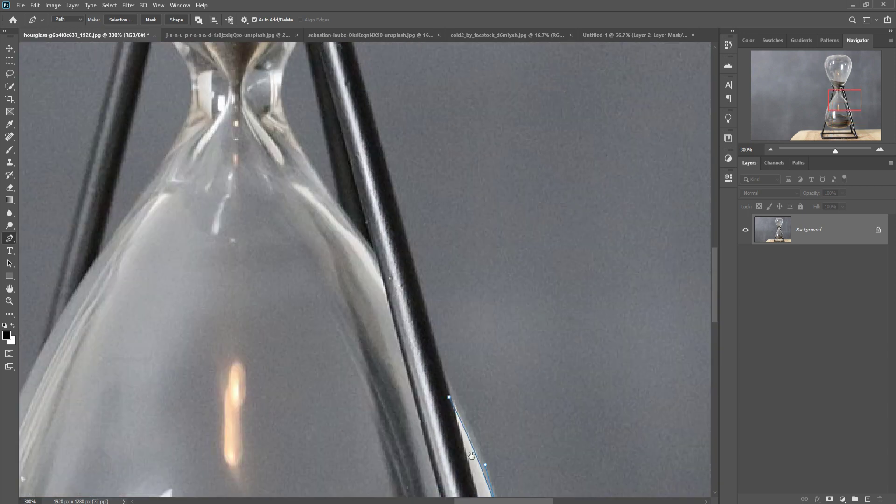
{"action": "left_click", "coordinate": [411, 212]}
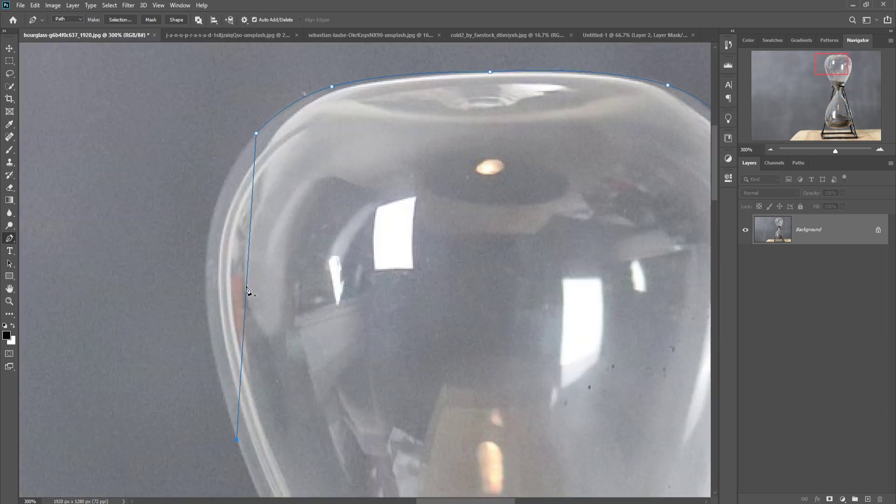
{"action": "left_click", "coordinate": [243, 246]}
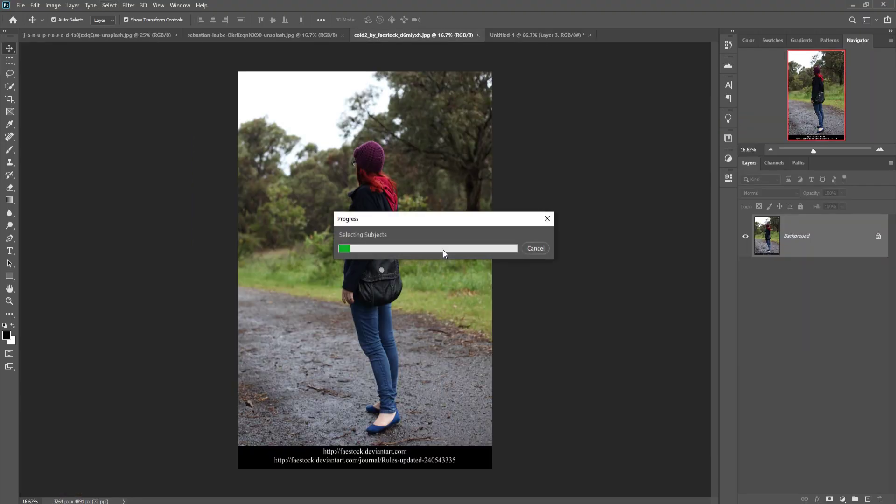
Free Transform the woman down to 64% beside the hourglass
{"action": "scroll", "coordinate": [521, 245], "scroll_direction": "down", "scroll_amount": 10}
{"action": "scroll", "coordinate": [521, 245], "scroll_direction": "down", "scroll_amount": 3}
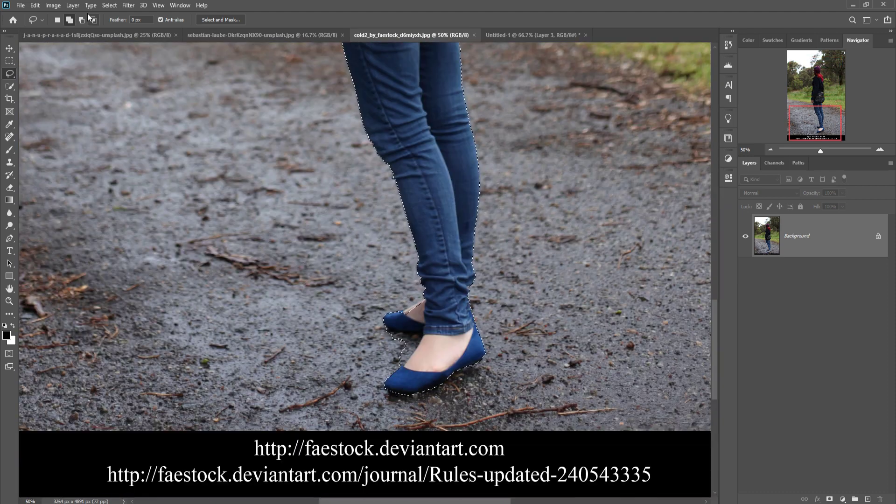
{"action": "scroll", "coordinate": [521, 245], "scroll_direction": "up", "scroll_amount": 2}
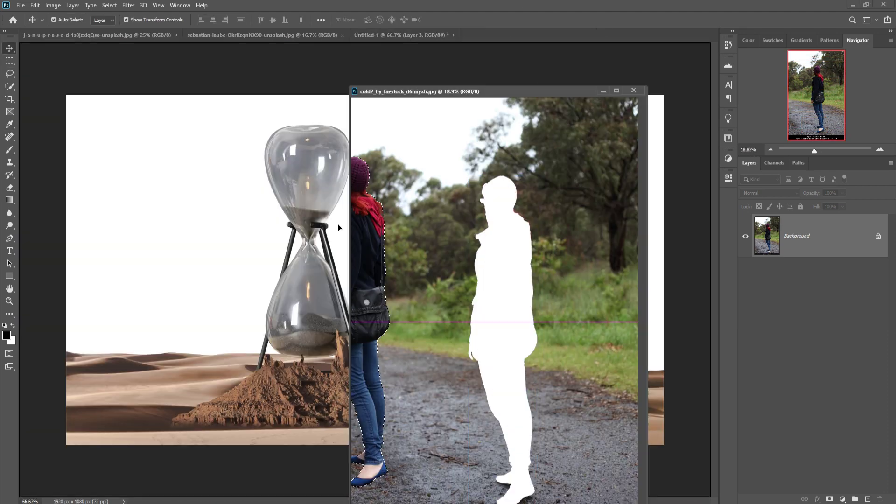
{"action": "key", "text": "ctrl+t"}
{"action": "mouse_move", "coordinate": [501, 206]}
{"action": "left_mouse_down"}
{"action": "mouse_move", "coordinate": [464, 329]}
{"action": "mouse_move", "coordinate": [405, 336]}
{"action": "left_mouse_up"}
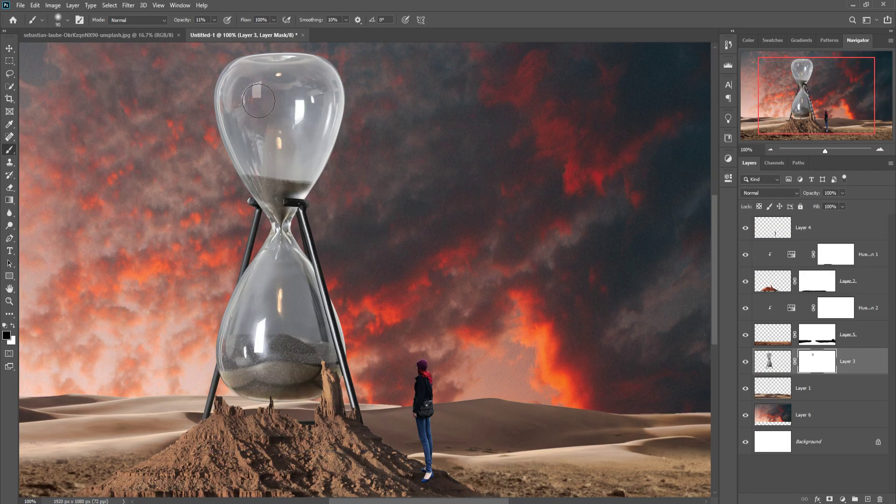
Paint black on Layer 3's mask to fade the orange reflection in the upper bulb
{"action": "mouse_move", "coordinate": [273, 146]}
{"action": "left_mouse_down"}
{"action": "mouse_move", "coordinate": [280, 164]}
{"action": "mouse_move", "coordinate": [277, 110]}
{"action": "mouse_move", "coordinate": [326, 106]}
{"action": "mouse_move", "coordinate": [295, 101]}
{"action": "mouse_move", "coordinate": [333, 124]}
{"action": "mouse_move", "coordinate": [317, 182]}
{"action": "mouse_move", "coordinate": [287, 179]}
{"action": "mouse_move", "coordinate": [327, 188]}
{"action": "mouse_move", "coordinate": [336, 136]}
{"action": "mouse_move", "coordinate": [251, 107]}
{"action": "left_mouse_up"}
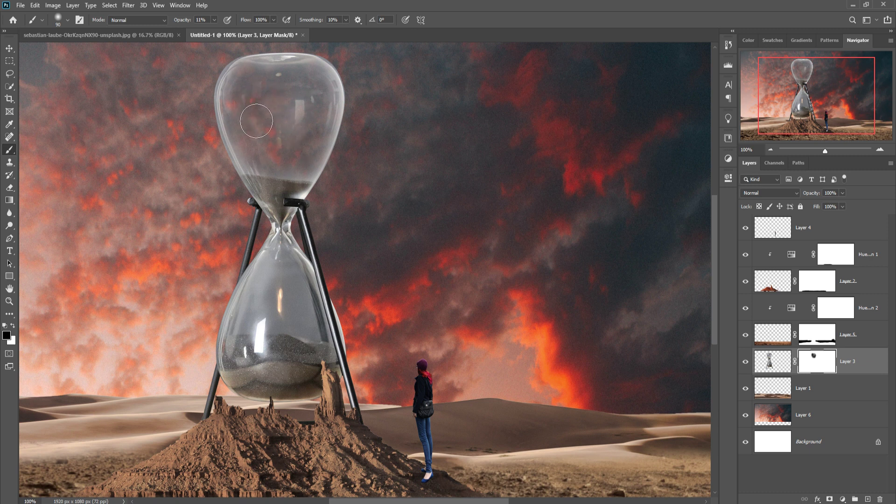
Fade the highlight streak in the lower bulb with a smaller brush on Layer 3's mask
{"action": "key", "text": "bracketleft"}
{"action": "key", "text": "bracketleft"}
{"action": "key", "text": "bracketleft"}
{"action": "key", "text": "bracketleft"}
{"action": "key", "text": "bracketleft"}
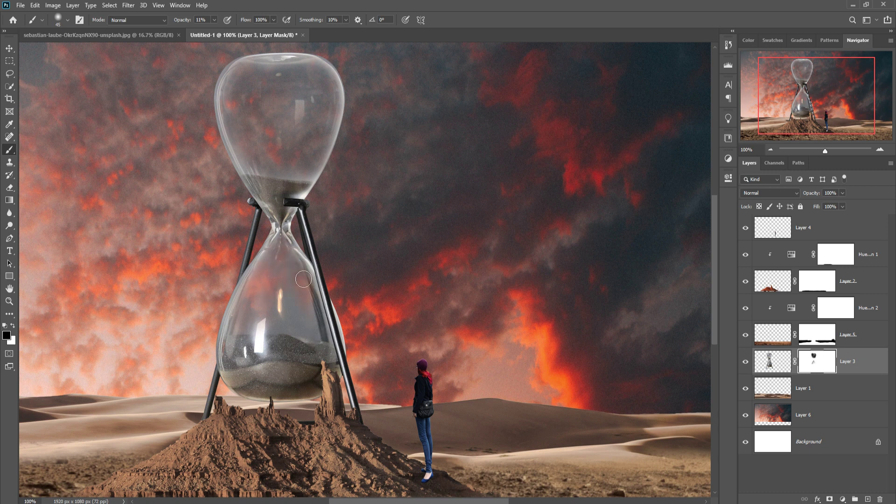
{"action": "left_click_drag", "start_coordinate": [294, 322], "coordinate": [291, 304]}
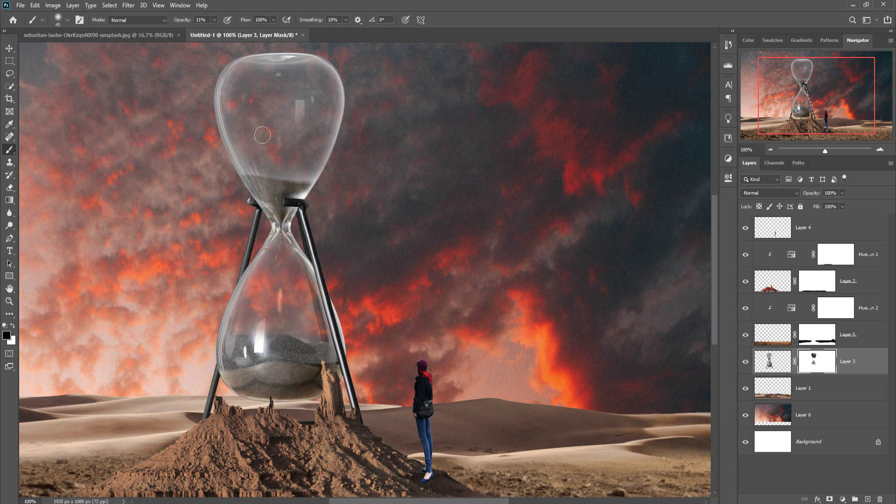
Add a Hue/Saturation adjustment clipped to the hourglass with Hue -7 and Saturation +61
{"action": "left_click", "coordinate": [8, 49]}
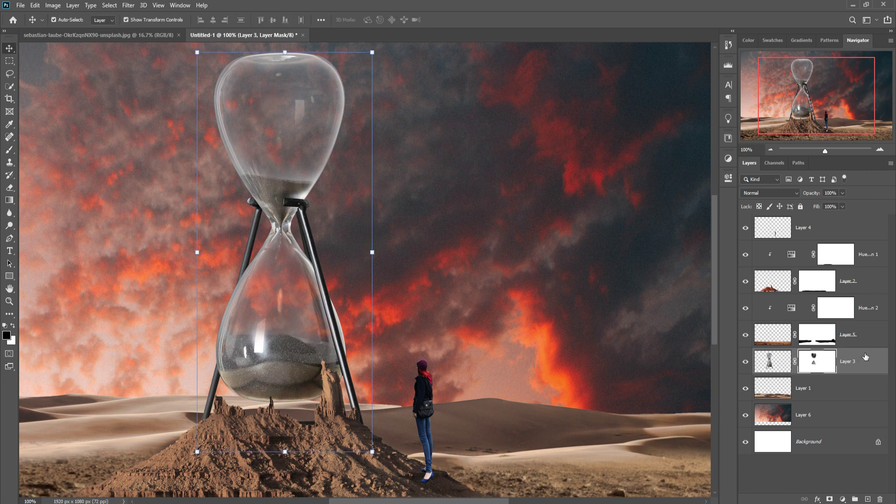
{"action": "left_click", "coordinate": [843, 499]}
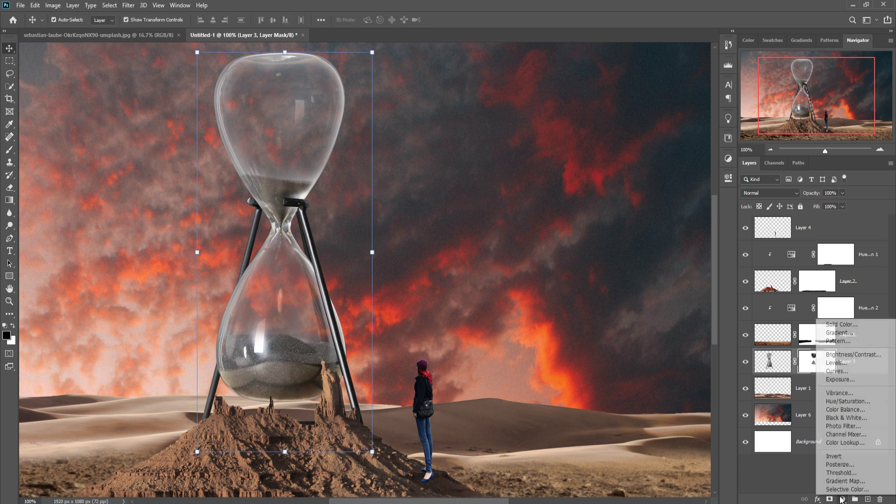
{"action": "left_click", "coordinate": [848, 401]}
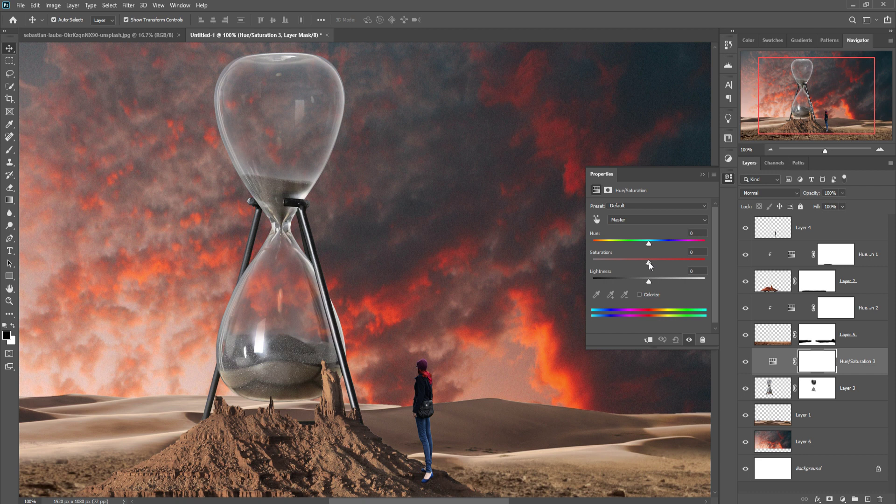
{"action": "left_click", "coordinate": [649, 340]}
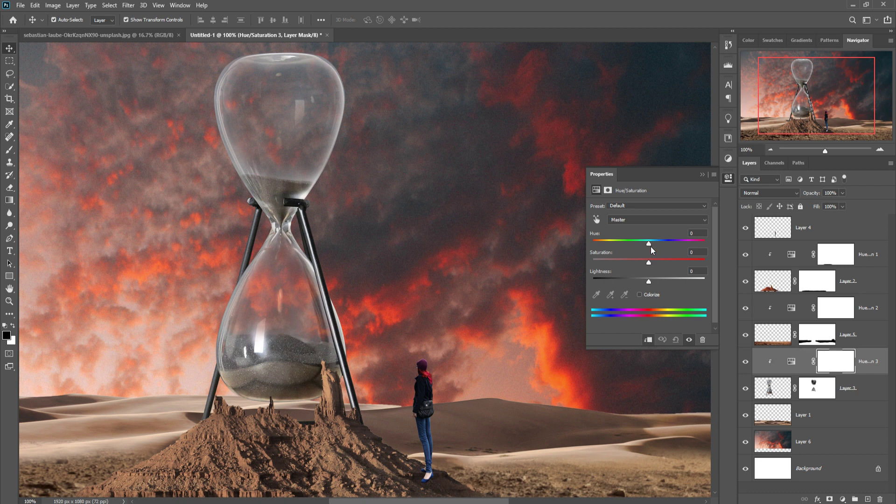
{"action": "mouse_move", "coordinate": [648, 241]}
{"action": "left_mouse_down"}
{"action": "mouse_move", "coordinate": [595, 244]}
{"action": "mouse_move", "coordinate": [710, 240]}
{"action": "mouse_move", "coordinate": [645, 244]}
{"action": "mouse_move", "coordinate": [669, 260]}
{"action": "left_mouse_up"}
{"action": "left_click", "coordinate": [704, 174]}
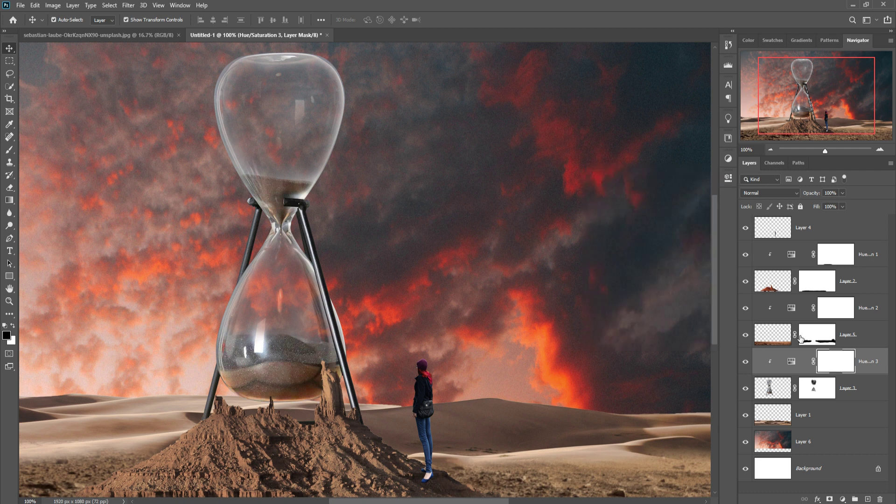
{"action": "left_click", "coordinate": [887, 358]}
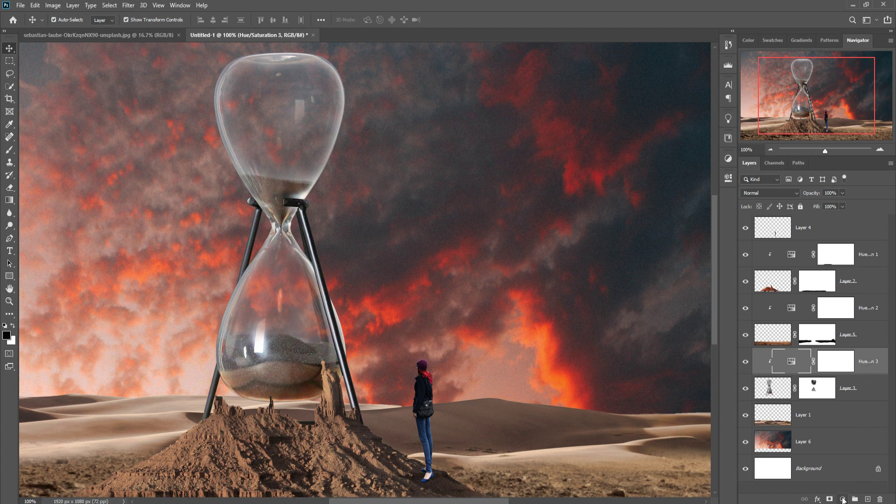
Add a new layer clipped to the hourglass and set its blend mode to Linear Dodge (Add)
{"action": "left_click", "coordinate": [843, 499]}
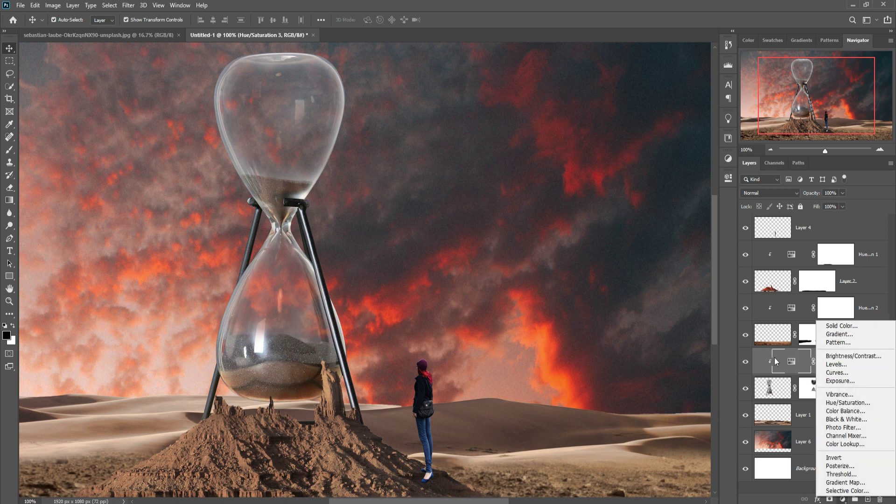
{"action": "left_click", "coordinate": [736, 369]}
{"action": "left_click", "coordinate": [848, 501]}
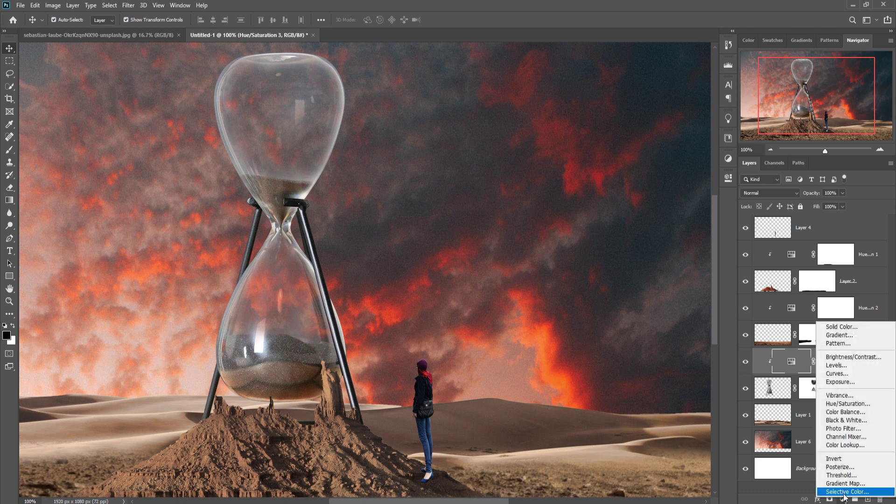
{"action": "left_click", "coordinate": [755, 361]}
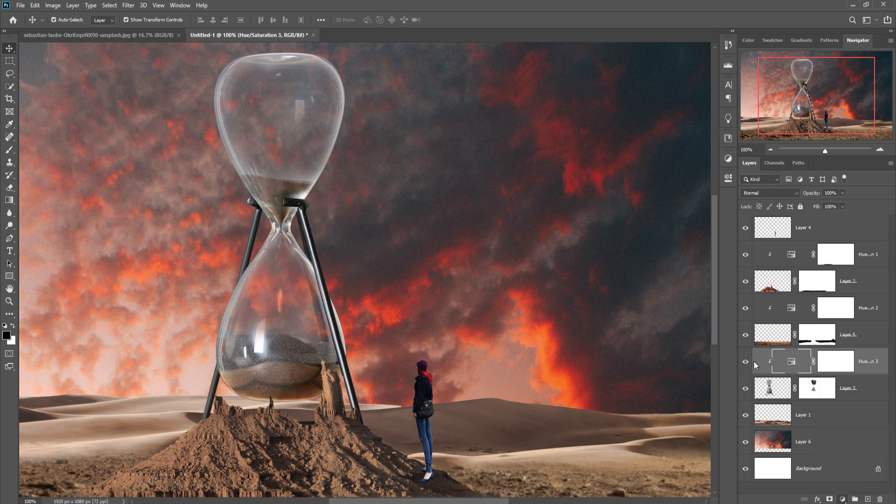
{"action": "left_click", "coordinate": [868, 499]}
{"action": "right_click", "coordinate": [846, 362]}
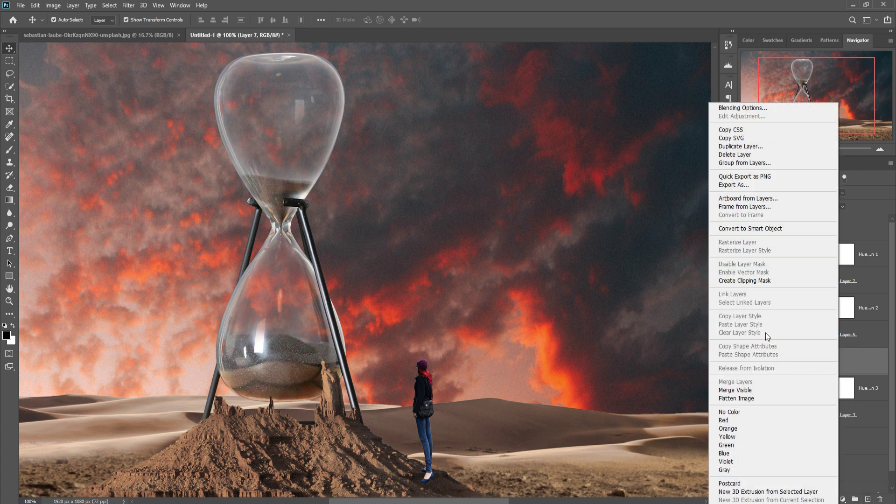
{"action": "left_click", "coordinate": [747, 281]}
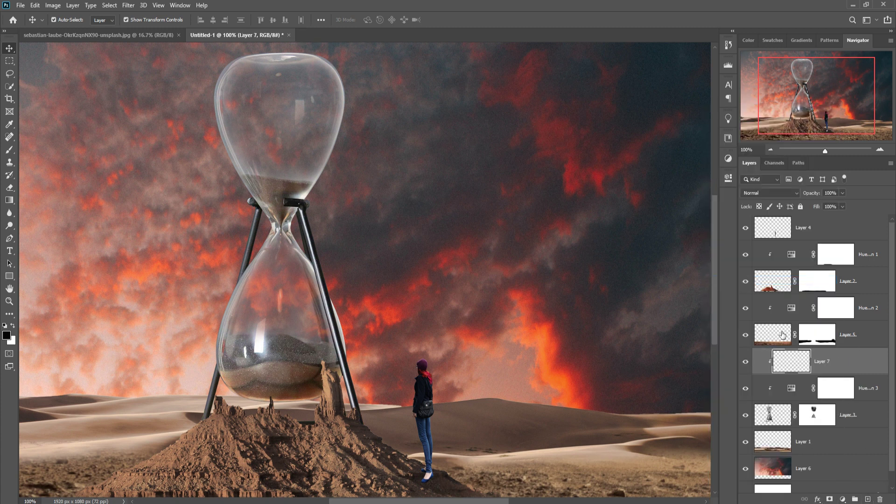
{"action": "left_click", "coordinate": [774, 194]}
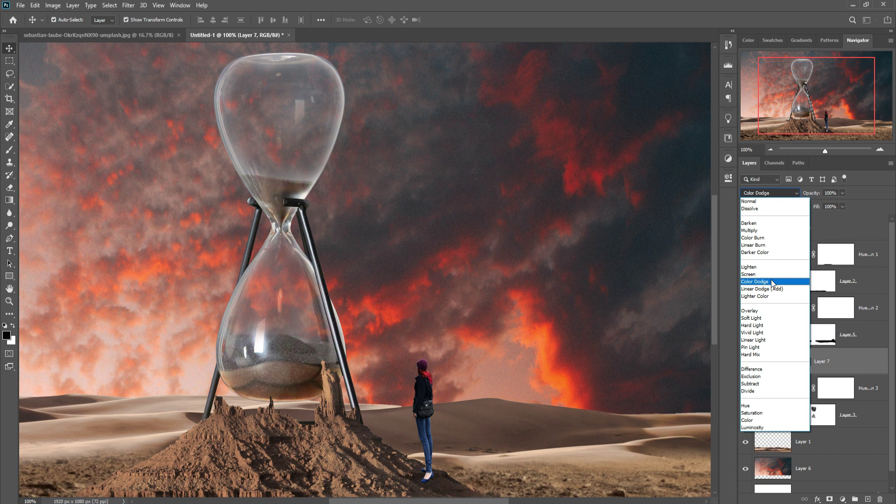
{"action": "left_click", "coordinate": [772, 282]}
{"action": "left_click", "coordinate": [780, 195]}
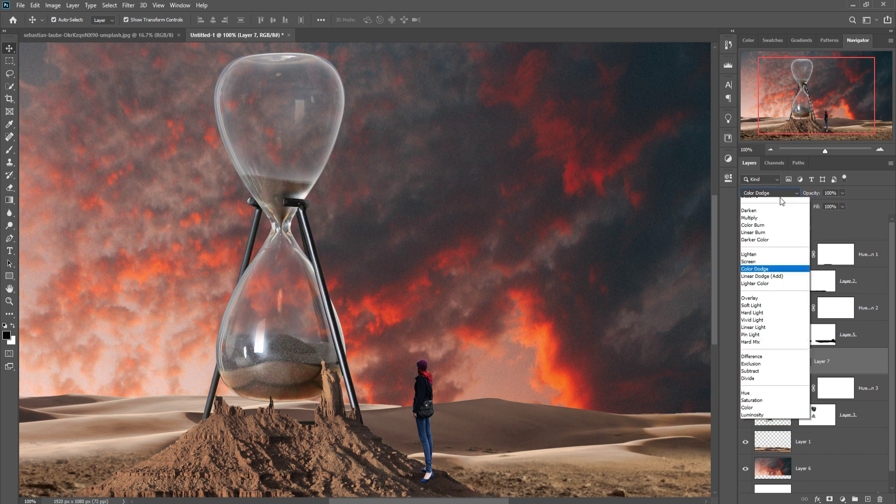
{"action": "left_click", "coordinate": [768, 291]}
Add a Solid Color fill layer in a bright, saturated orange
{"action": "left_click", "coordinate": [846, 496]}
{"action": "left_click", "coordinate": [827, 329]}
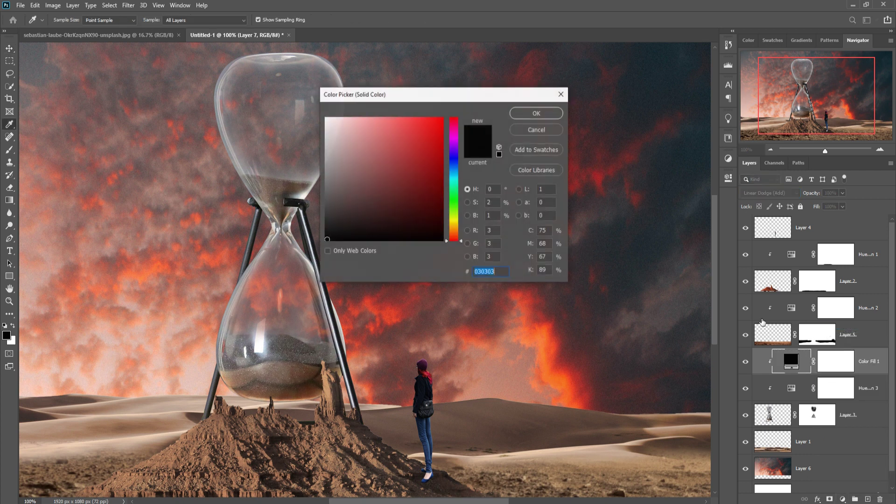
{"action": "left_click_drag", "start_coordinate": [455, 242], "coordinate": [456, 201]}
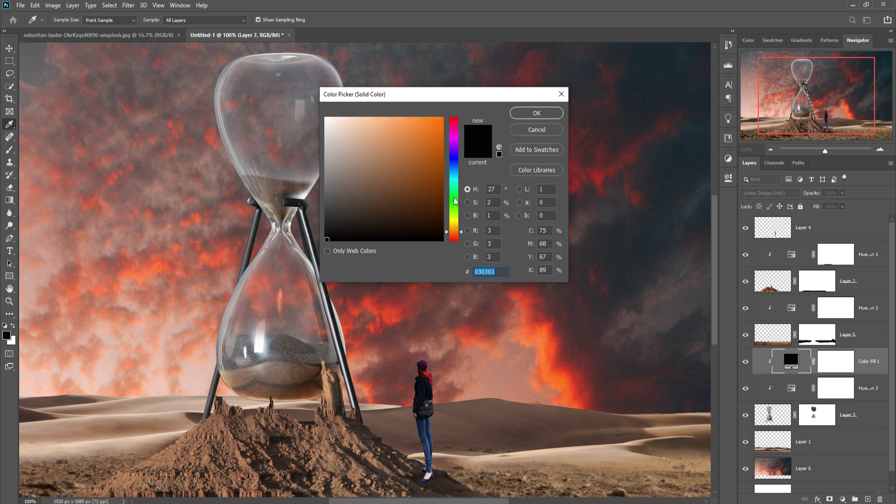
{"action": "left_click", "coordinate": [447, 123]}
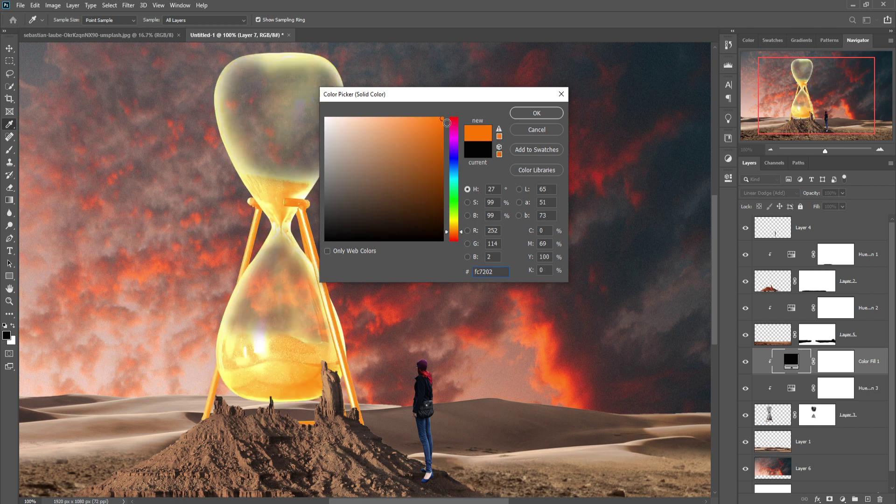
{"action": "left_click", "coordinate": [461, 235]}
{"action": "left_click", "coordinate": [521, 114]}
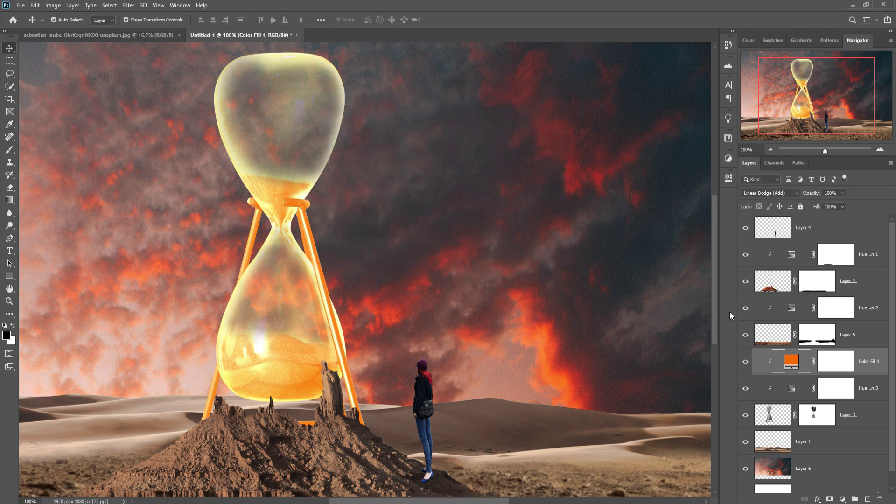
Set the fill's Blend If so it only affects brighter underlying tones
{"action": "right_click", "coordinate": [796, 365]}
{"action": "left_click", "coordinate": [788, 172]}
{"action": "left_click_drag", "start_coordinate": [663, 379], "coordinate": [763, 377]}
{"action": "left_click", "coordinate": [845, 211]}
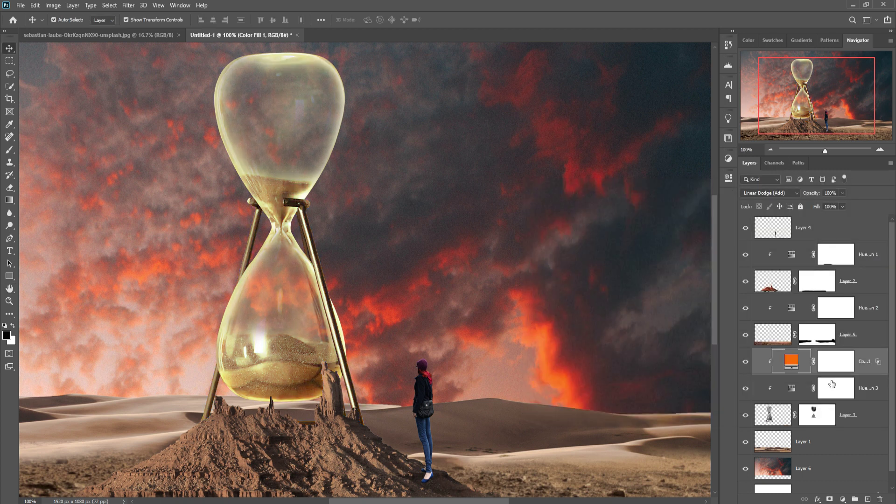
Change the fill colour to red (fc2502) and target its layer mask
{"action": "double_click", "coordinate": [796, 361]}
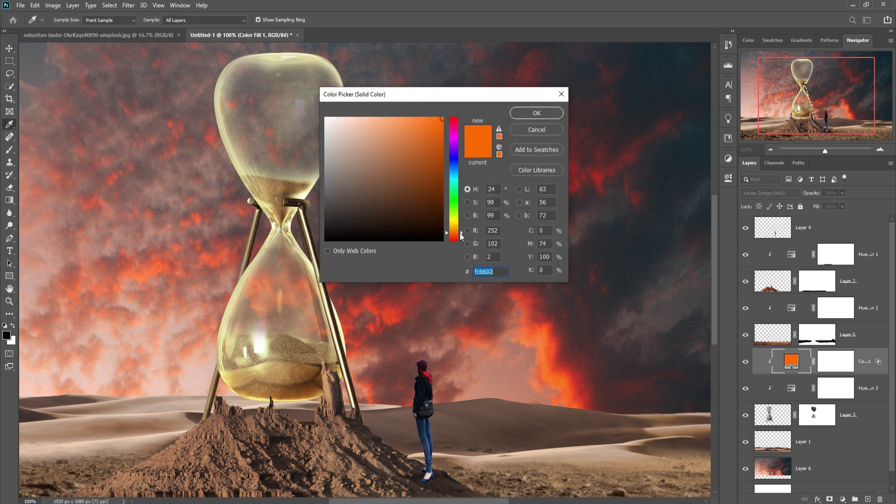
{"action": "left_click_drag", "start_coordinate": [461, 236], "coordinate": [461, 239]}
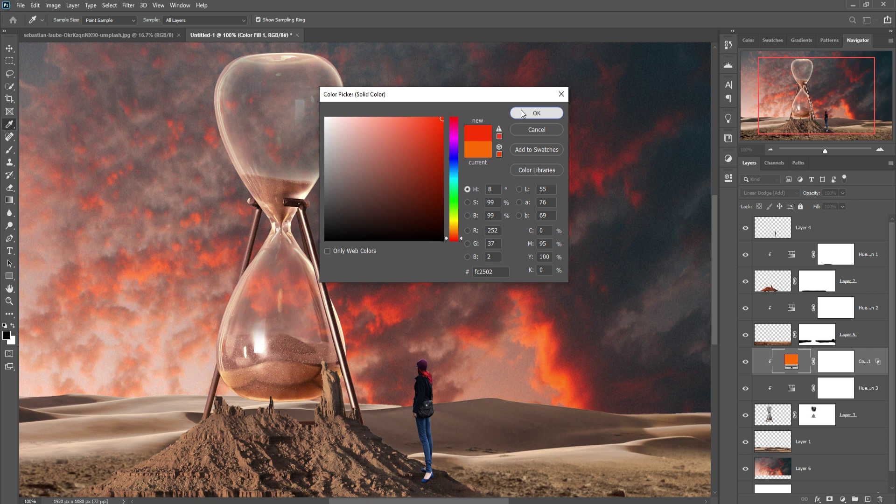
{"action": "left_click", "coordinate": [551, 113]}
{"action": "left_click", "coordinate": [838, 364]}
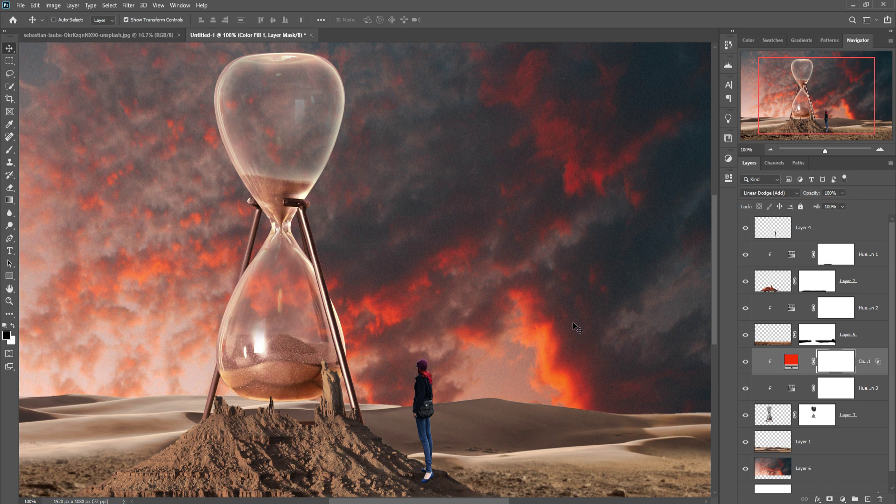
Invert the fill mask and set a white 90px brush at 53% opacity
{"action": "key", "text": "ctrl+0"}
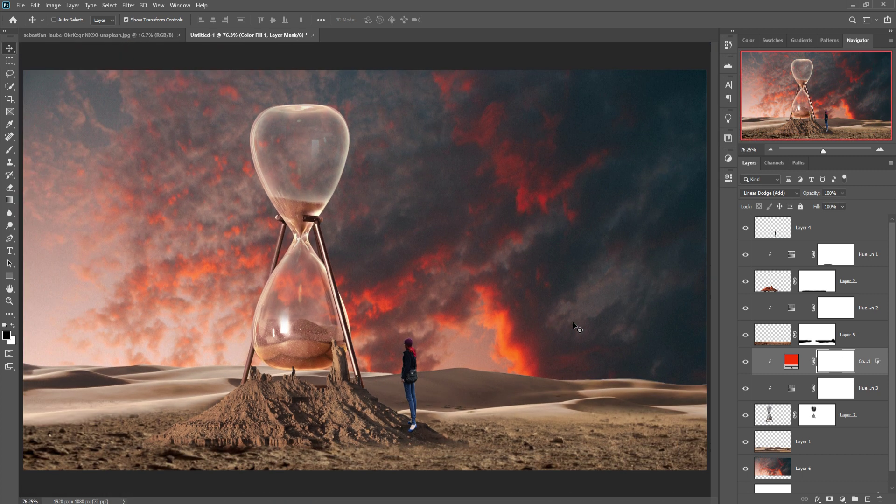
{"action": "key", "text": "ctrl+i"}
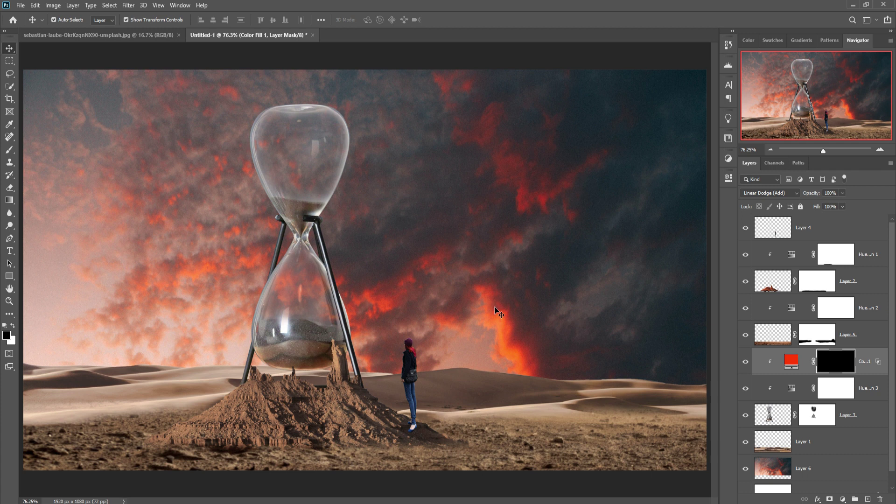
{"action": "left_click", "coordinate": [8, 152]}
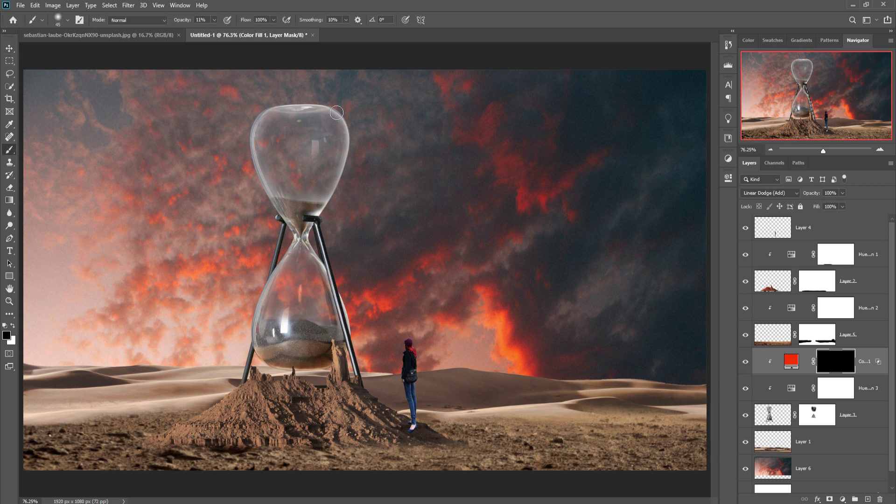
{"action": "key", "text": "bracketright"}
{"action": "key", "text": "bracketright"}
{"action": "key", "text": "bracketright"}
{"action": "key", "text": "x"}
{"action": "left_click", "coordinate": [214, 20]}
{"action": "left_click_drag", "start_coordinate": [245, 33], "coordinate": [231, 32]}
Paint red glow back in right of the hourglass and along its lower bulb
{"action": "mouse_move", "coordinate": [369, 158]}
{"action": "left_mouse_down"}
{"action": "mouse_move", "coordinate": [380, 166]}
{"action": "mouse_move", "coordinate": [372, 153]}
{"action": "mouse_move", "coordinate": [342, 237]}
{"action": "mouse_move", "coordinate": [298, 206]}
{"action": "mouse_move", "coordinate": [289, 214]}
{"action": "mouse_move", "coordinate": [297, 227]}
{"action": "mouse_move", "coordinate": [269, 209]}
{"action": "mouse_move", "coordinate": [282, 226]}
{"action": "mouse_move", "coordinate": [305, 93]}
{"action": "mouse_move", "coordinate": [284, 118]}
{"action": "left_mouse_up"}
{"action": "mouse_move", "coordinate": [366, 126]}
{"action": "left_mouse_down"}
{"action": "mouse_move", "coordinate": [331, 255]}
{"action": "mouse_move", "coordinate": [371, 333]}
{"action": "mouse_move", "coordinate": [350, 291]}
{"action": "mouse_move", "coordinate": [362, 381]}
{"action": "mouse_move", "coordinate": [334, 397]}
{"action": "left_mouse_up"}
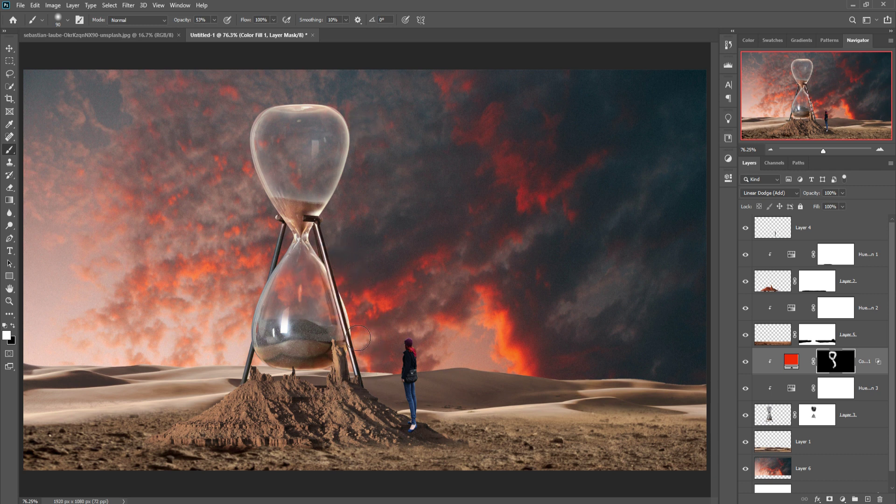
{"action": "left_click_drag", "start_coordinate": [293, 262], "coordinate": [259, 355]}
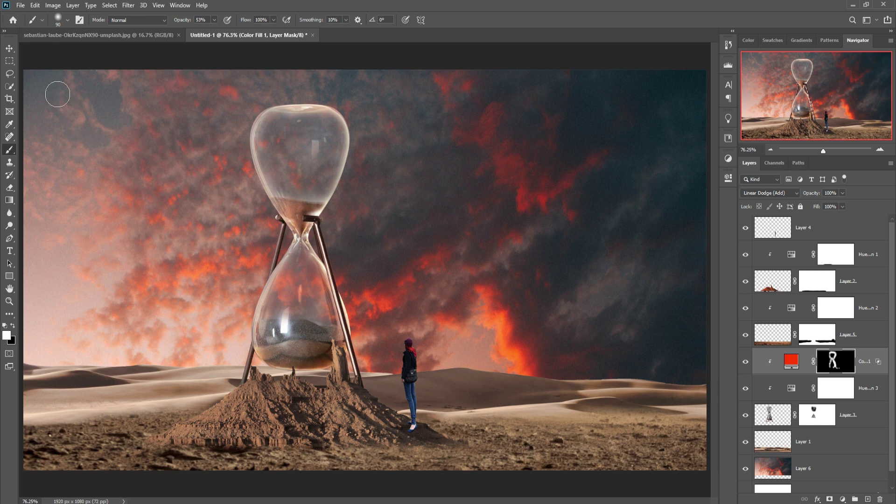
{"action": "left_click", "coordinate": [10, 51]}
Zoom to 300% on the woman and select her Layer 4
{"action": "key", "text": "ctrl+plus"}
{"action": "key", "text": "ctrl+plus"}
{"action": "key", "text": "ctrl+plus"}
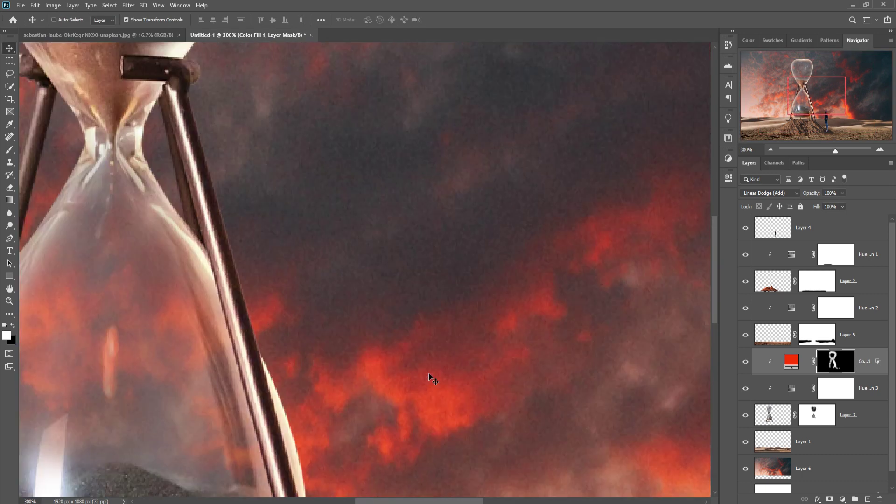
{"action": "mouse_move", "coordinate": [452, 406]}
{"action": "left_mouse_down"}
{"action": "mouse_move", "coordinate": [372, 152]}
{"action": "mouse_move", "coordinate": [419, 333]}
{"action": "left_mouse_up"}
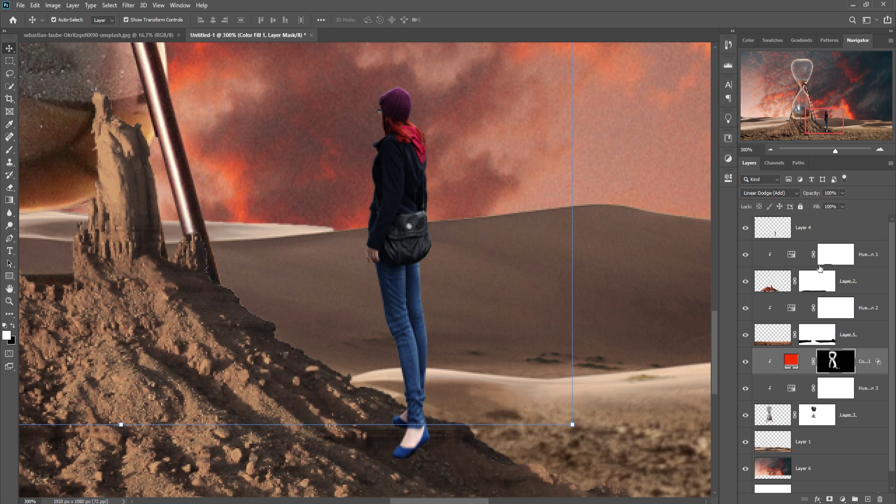
{"action": "left_click", "coordinate": [865, 423]}
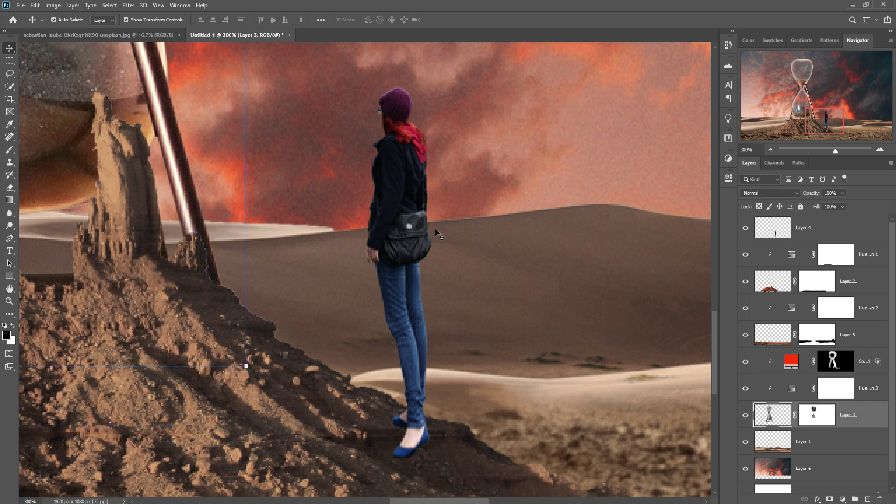
{"action": "left_click", "coordinate": [409, 202]}
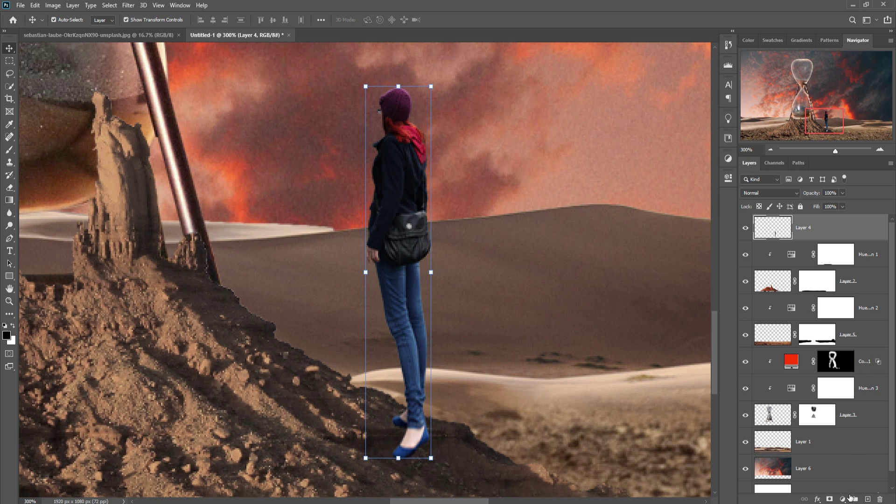
Add a clipped Exposure adjustment: exposure -3.17, offset +0.0042, gamma 0.64
{"action": "left_click", "coordinate": [843, 498]}
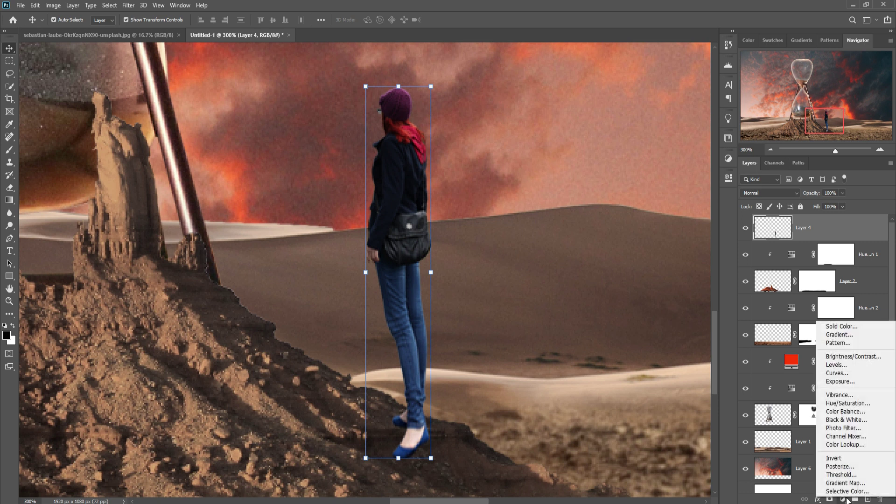
{"action": "left_click", "coordinate": [840, 382]}
{"action": "left_click_drag", "start_coordinate": [648, 231], "coordinate": [626, 232]}
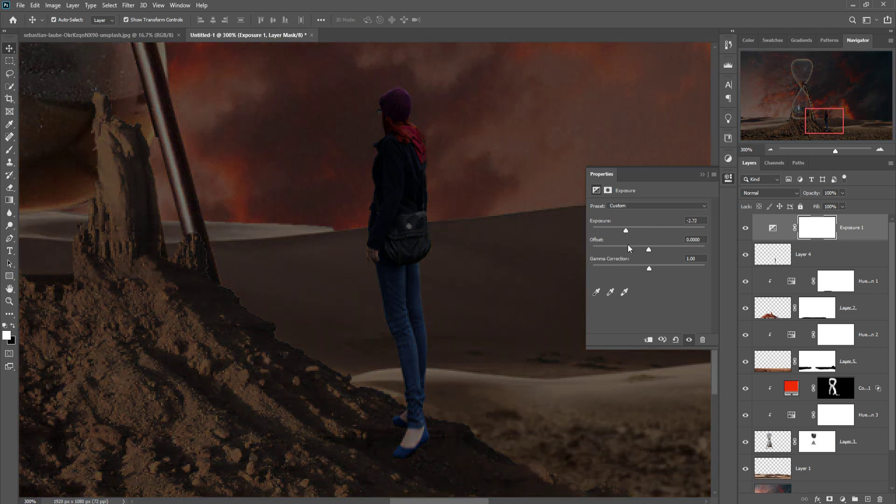
{"action": "left_click", "coordinate": [650, 340]}
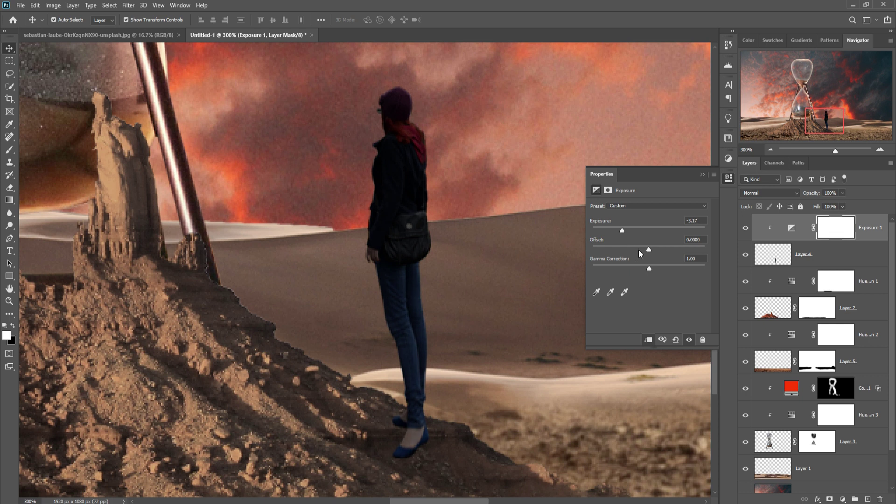
{"action": "left_click_drag", "start_coordinate": [648, 249], "coordinate": [652, 273]}
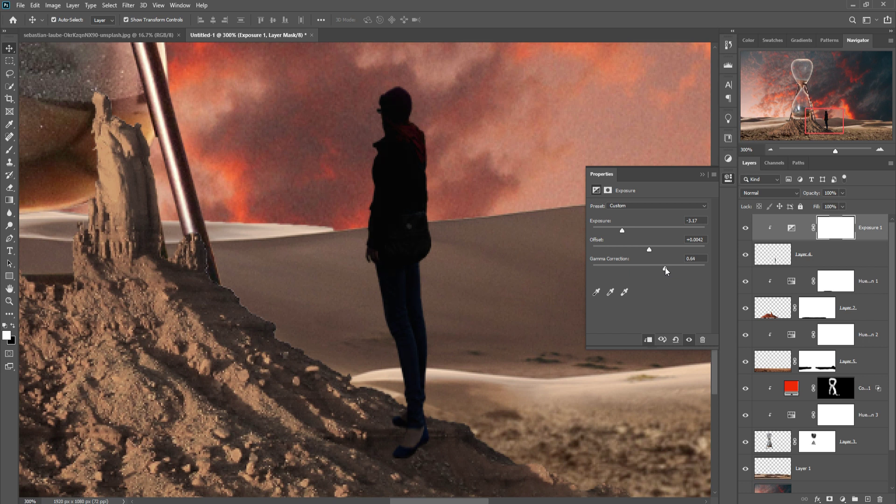
{"action": "left_click", "coordinate": [701, 175]}
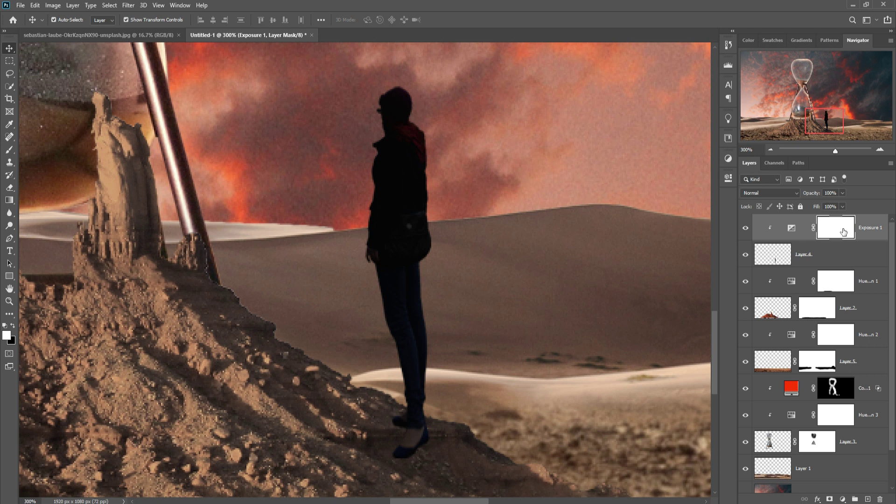
Invert the Exposure mask, paint darkening back around the woman's feet, and zoom to 100%
{"action": "key", "text": "ctrl+i"}
{"action": "left_click", "coordinate": [9, 149]}
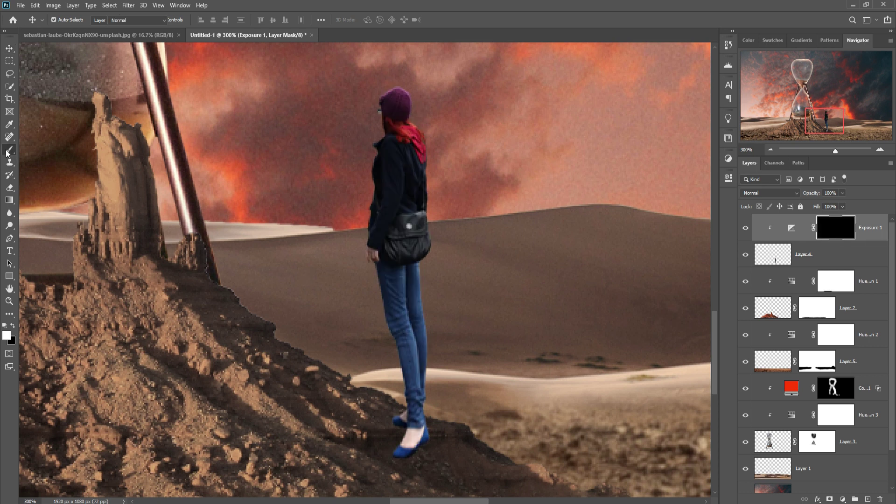
{"action": "mouse_move", "coordinate": [434, 500]}
{"action": "left_mouse_down"}
{"action": "mouse_move", "coordinate": [504, 503]}
{"action": "mouse_move", "coordinate": [488, 503]}
{"action": "left_mouse_up"}
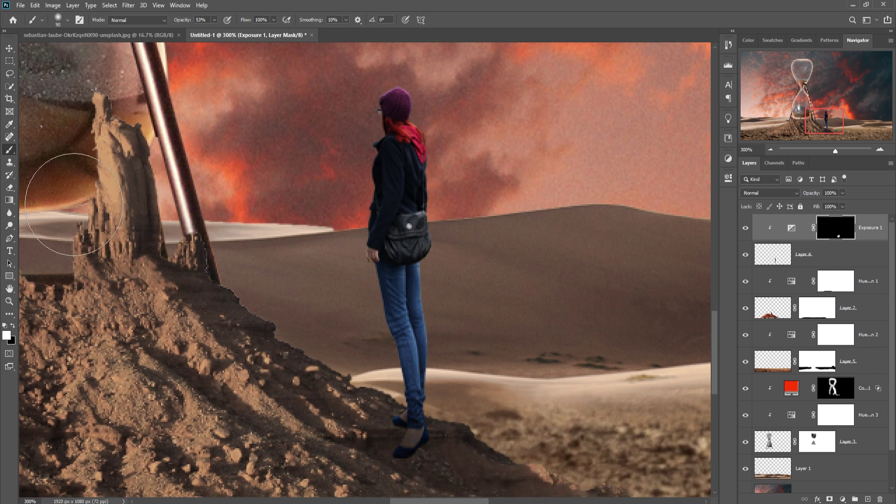
{"action": "left_click", "coordinate": [9, 49]}
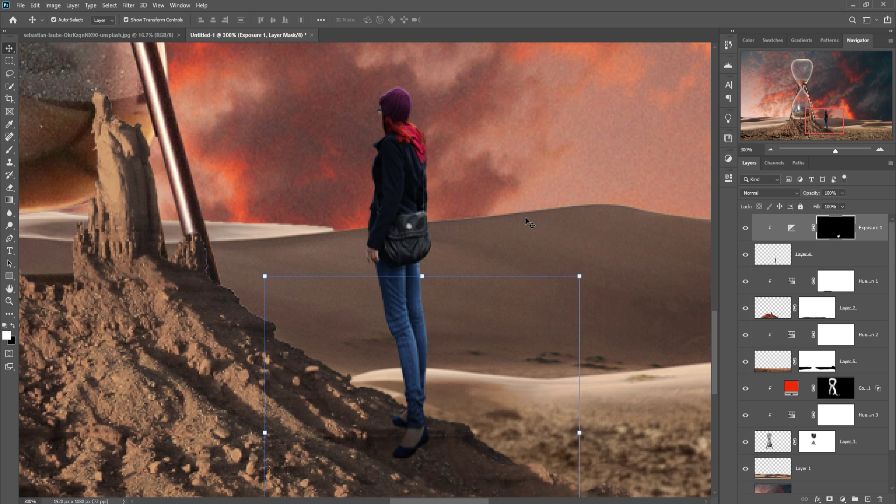
{"action": "key", "text": "ctrl+minus"}
{"action": "key", "text": "ctrl+minus"}
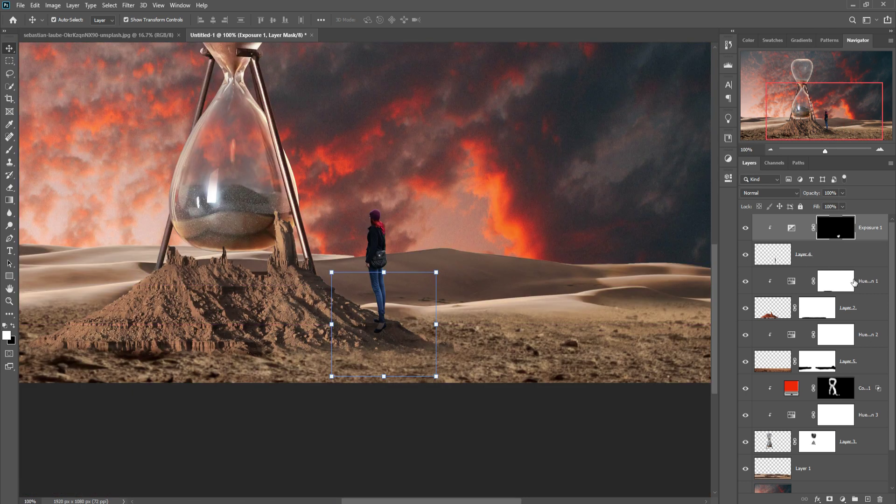
{"action": "left_click", "coordinate": [873, 289]}
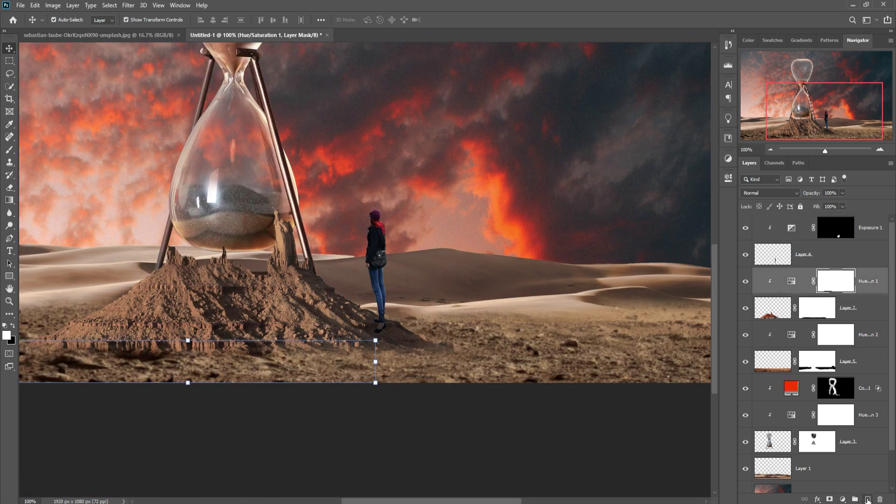
Add a new shadow layer and set a small 20px brush at 12% opacity
{"action": "left_click", "coordinate": [868, 499]}
{"action": "left_click", "coordinate": [9, 149]}
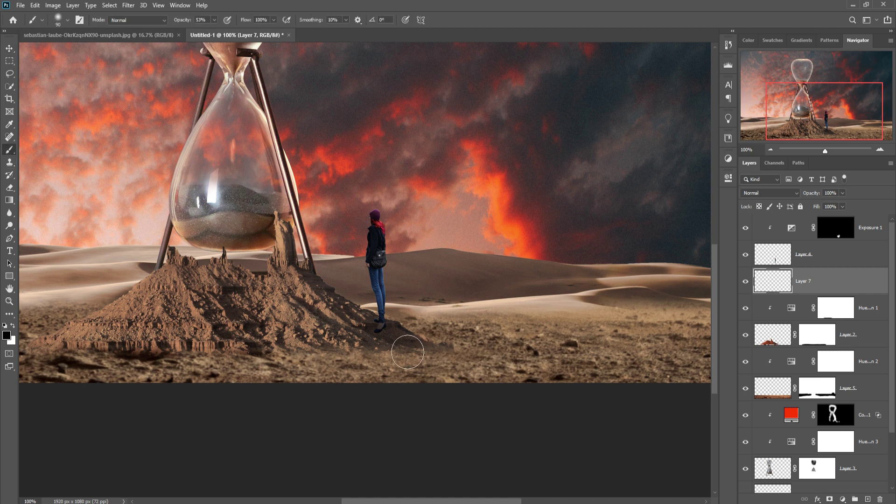
{"action": "key", "text": "bracketleft"}
{"action": "key", "text": "bracketleft"}
{"action": "key", "text": "bracketleft"}
{"action": "left_click_drag", "start_coordinate": [198, 31], "coordinate": [192, 31]}
{"action": "key", "text": "bracketleft"}
{"action": "left_click", "coordinate": [213, 20]}
{"action": "left_click_drag", "start_coordinate": [214, 32], "coordinate": [218, 30]}
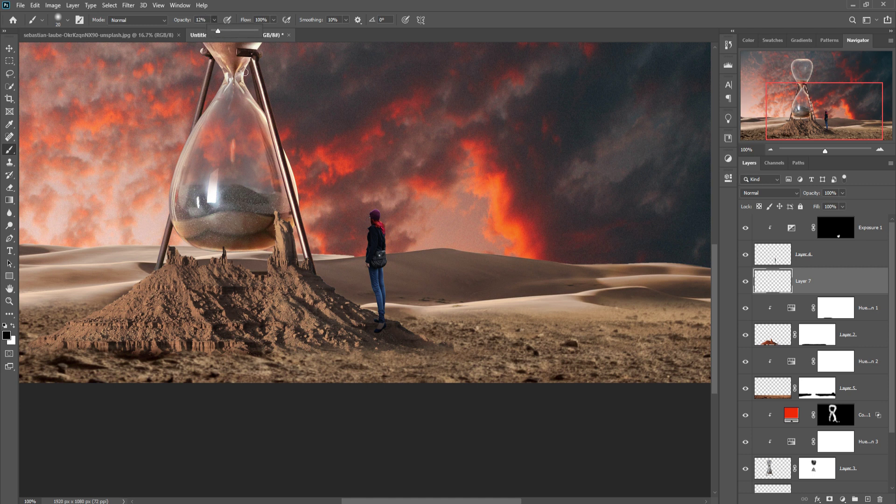
{"action": "left_click", "coordinate": [385, 326]}
Paint a soft black shadow stretching below and right of the woman's feet
{"action": "left_click_drag", "start_coordinate": [383, 335], "coordinate": [449, 363]}
{"action": "left_click_drag", "start_coordinate": [389, 332], "coordinate": [449, 365]}
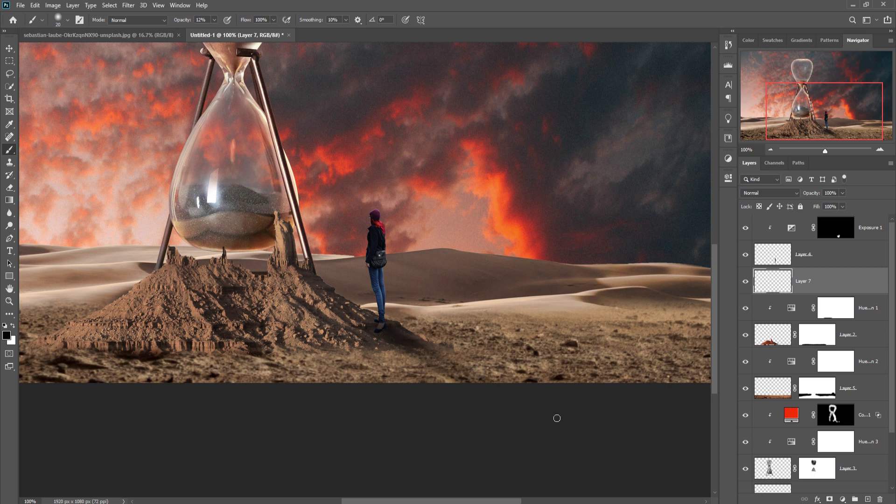
{"action": "left_click_drag", "start_coordinate": [384, 337], "coordinate": [434, 372]}
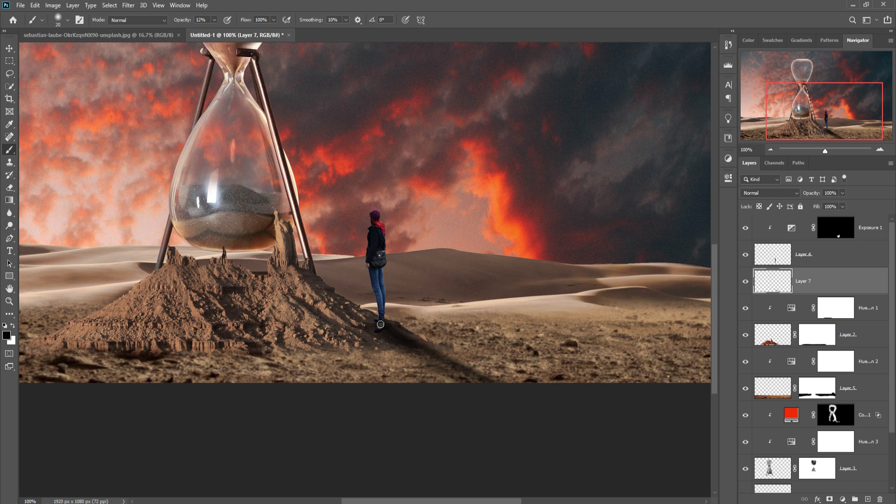
{"action": "left_click", "coordinate": [10, 48]}
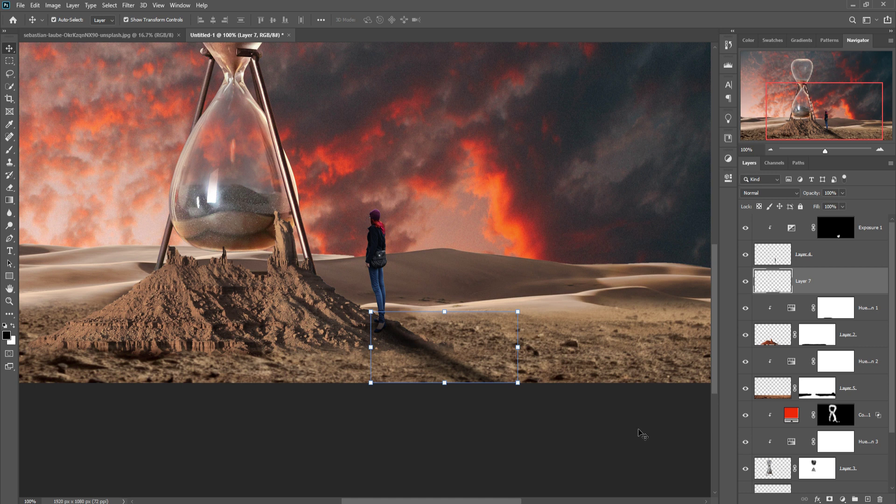
On the Color Fill 1 mask, paint away red glow from the hourglass's right edge with black at 43%
{"action": "scroll", "coordinate": [851, 399], "scroll_direction": "down", "scroll_amount": 2}
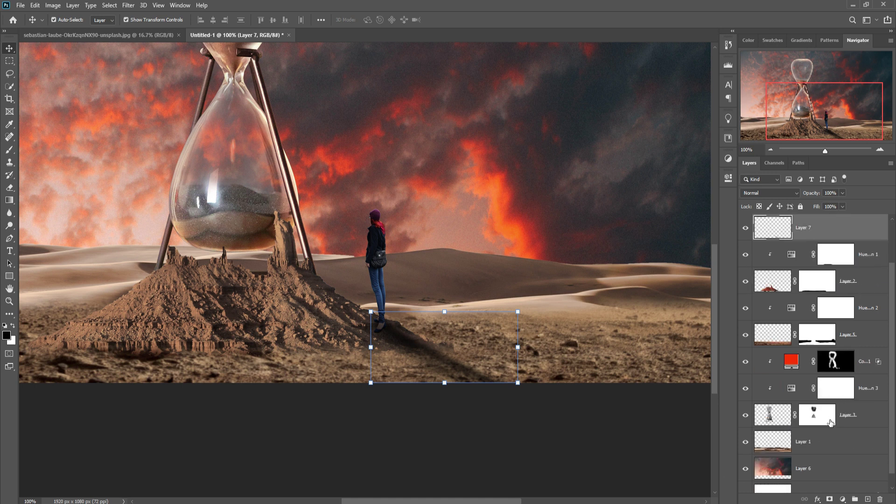
{"action": "left_click", "coordinate": [842, 364]}
{"action": "key", "text": "b"}
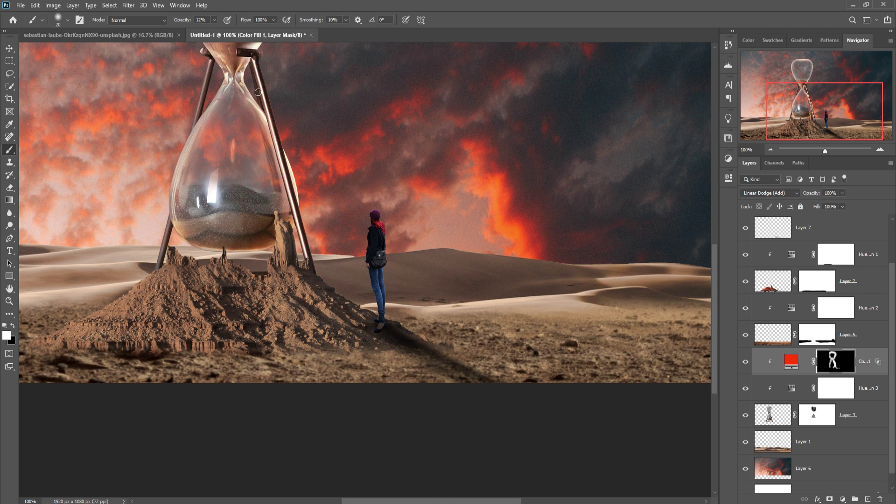
{"action": "left_click", "coordinate": [13, 326]}
{"action": "key", "text": "bracketright"}
{"action": "key", "text": "bracketright"}
{"action": "key", "text": "bracketright"}
{"action": "left_click", "coordinate": [213, 19]}
{"action": "left_click_drag", "start_coordinate": [213, 33], "coordinate": [227, 32]}
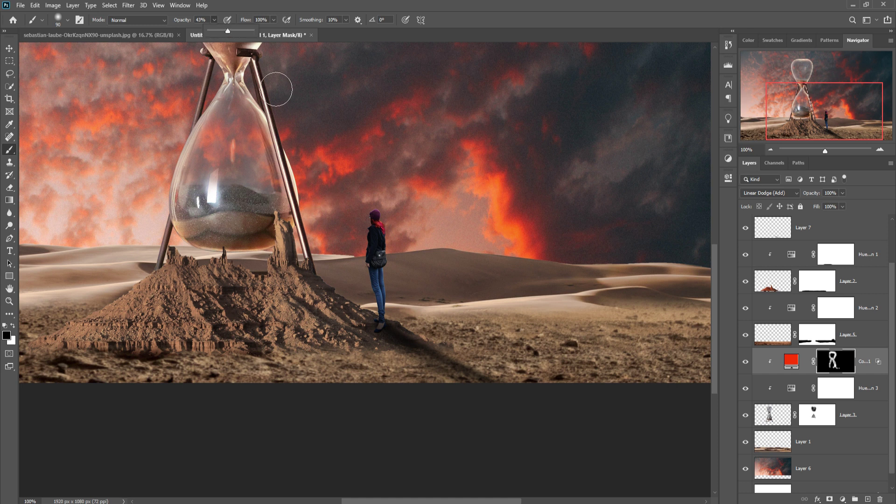
{"action": "left_click_drag", "start_coordinate": [319, 203], "coordinate": [294, 171]}
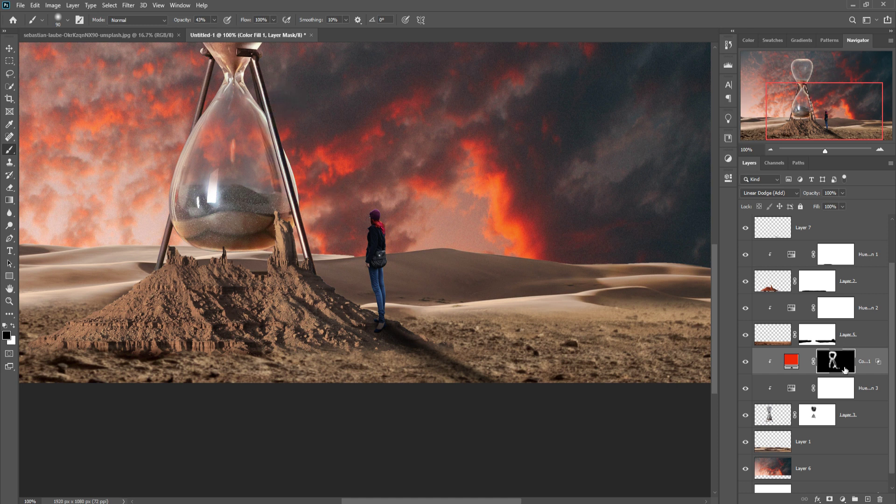
Bring the hourglass top into view and switch to white paint at 60% opacity
{"action": "left_click_drag", "start_coordinate": [521, 251], "coordinate": [557, 382]}
{"action": "key", "text": "x"}
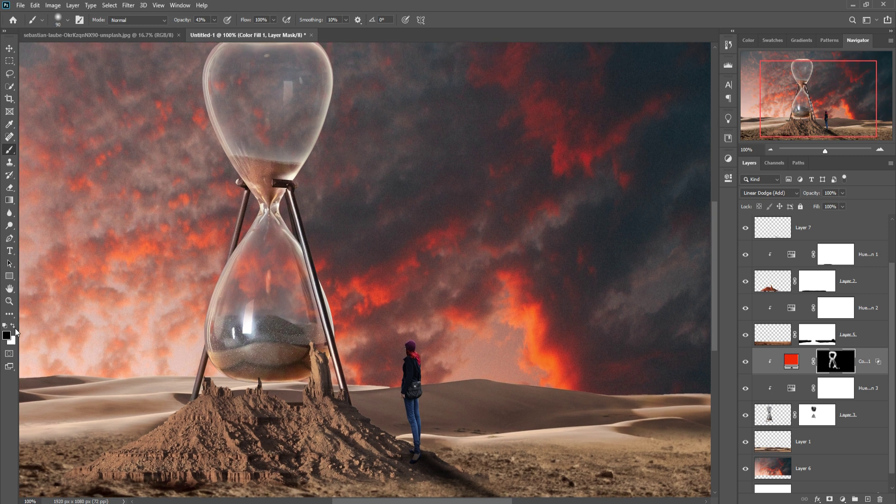
{"action": "left_click", "coordinate": [13, 326]}
{"action": "left_click_drag", "start_coordinate": [346, 94], "coordinate": [383, 182]}
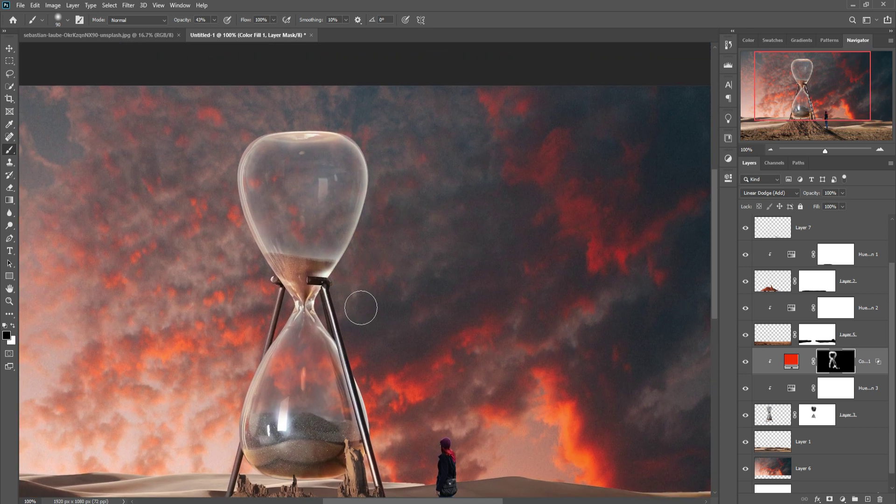
{"action": "left_click", "coordinate": [12, 327]}
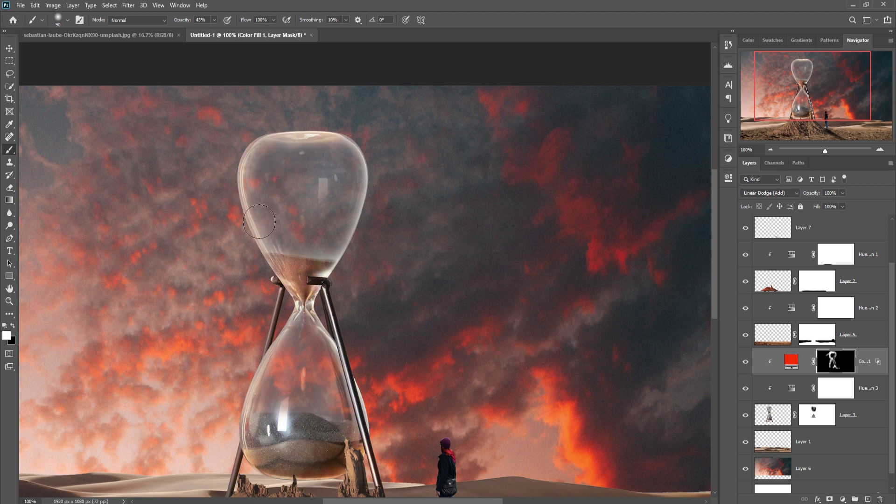
{"action": "left_click_drag", "start_coordinate": [214, 20], "coordinate": [220, 34]}
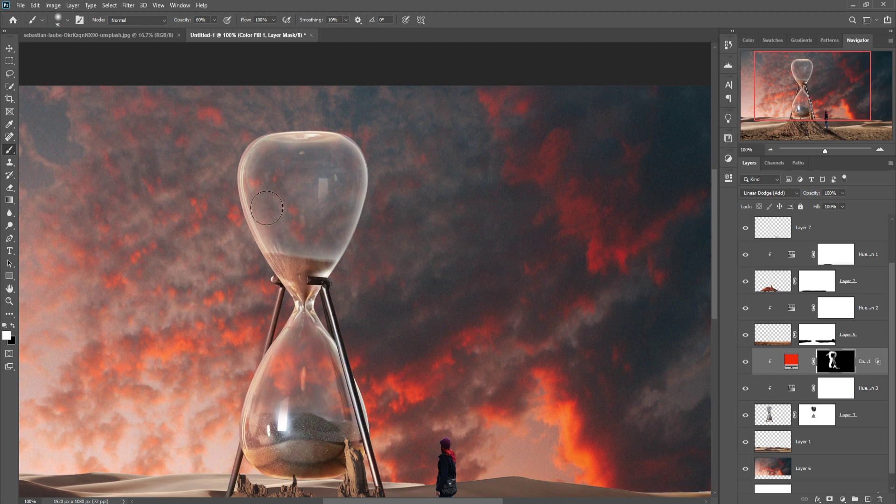
Add a new empty Layer 8 above Hue/Saturation 1
{"action": "left_click", "coordinate": [11, 49]}
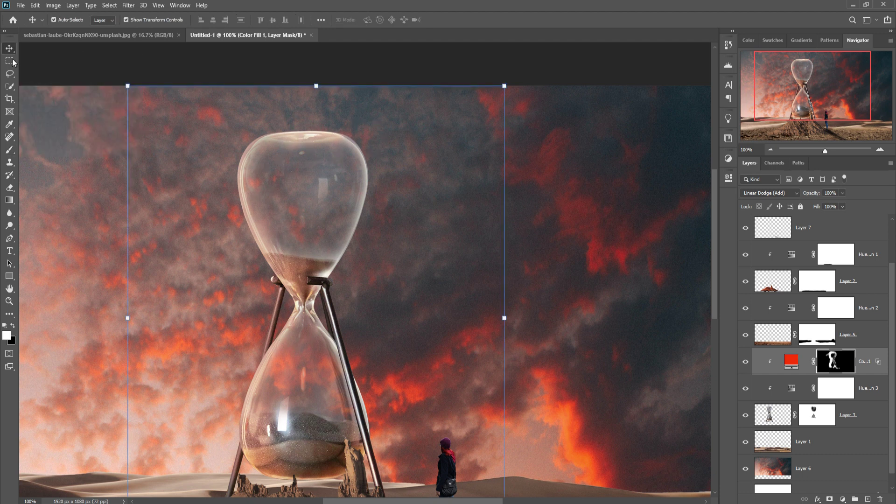
{"action": "key", "text": "ctrl+minus"}
{"action": "key", "text": "ctrl+minus"}
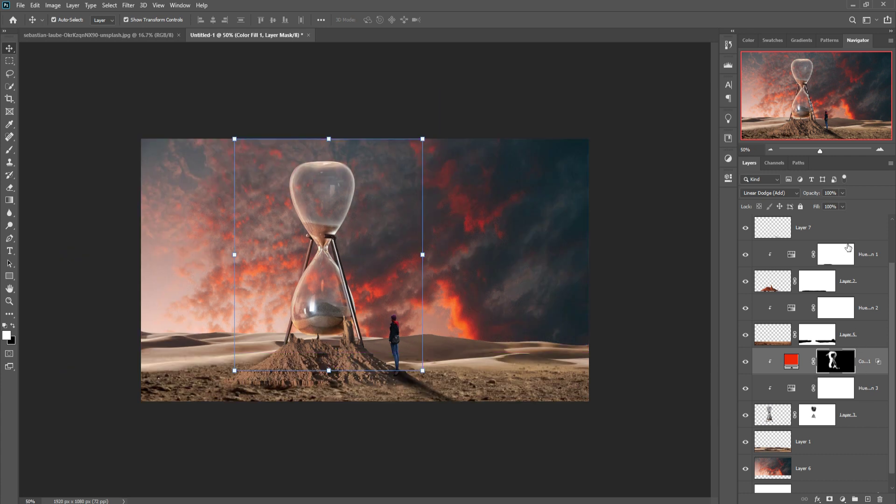
{"action": "left_click", "coordinate": [866, 246]}
{"action": "scroll", "coordinate": [868, 252], "scroll_direction": "up", "scroll_amount": 2}
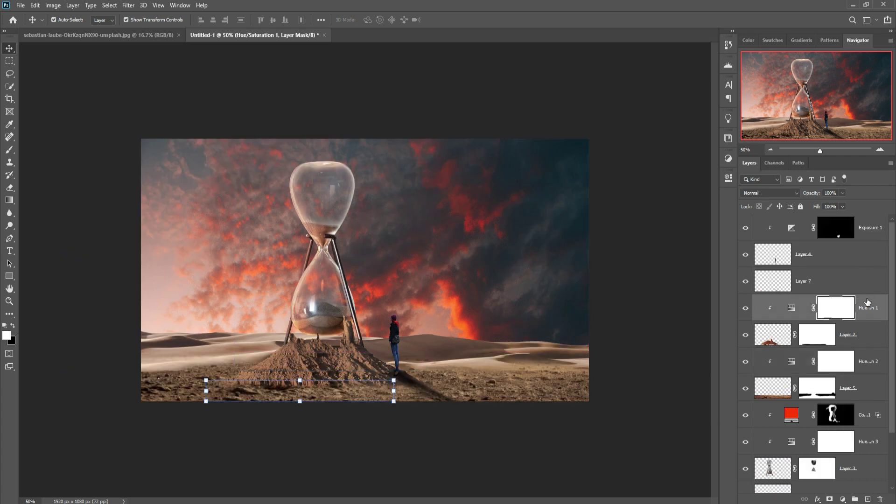
{"action": "left_click", "coordinate": [868, 499]}
Brush faintly across the foreground with default colours, 300px size and 9% opacity
{"action": "key", "text": "d"}
{"action": "key", "text": "b"}
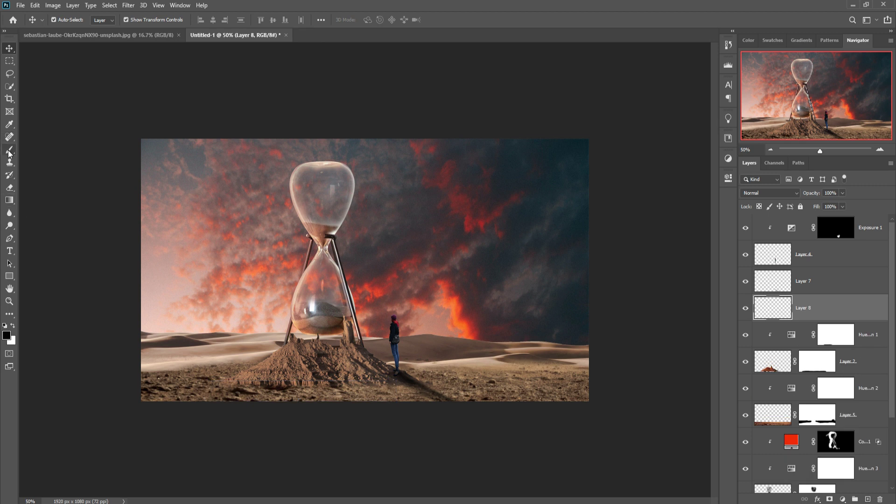
{"action": "key", "text": "bracketright"}
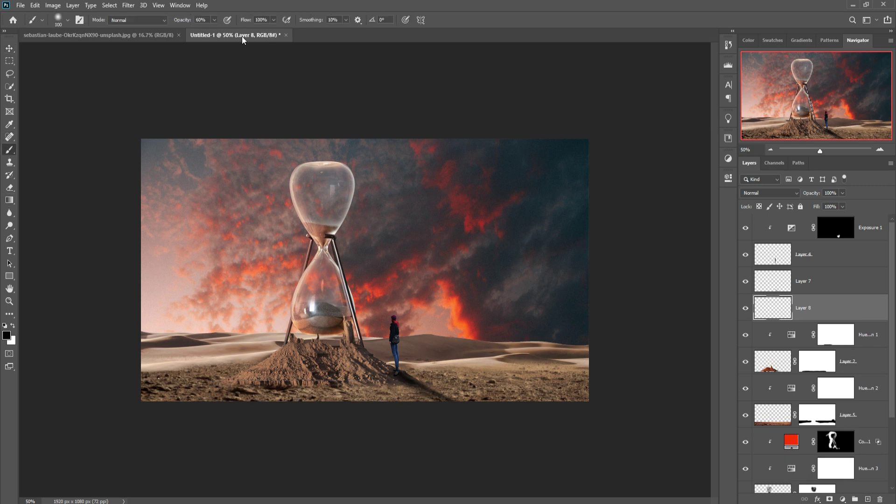
{"action": "left_click_drag", "start_coordinate": [193, 33], "coordinate": [192, 32]}
{"action": "key", "text": "bracketright"}
{"action": "key", "text": "bracketright"}
{"action": "key", "text": "bracketright"}
{"action": "key", "text": "bracketright"}
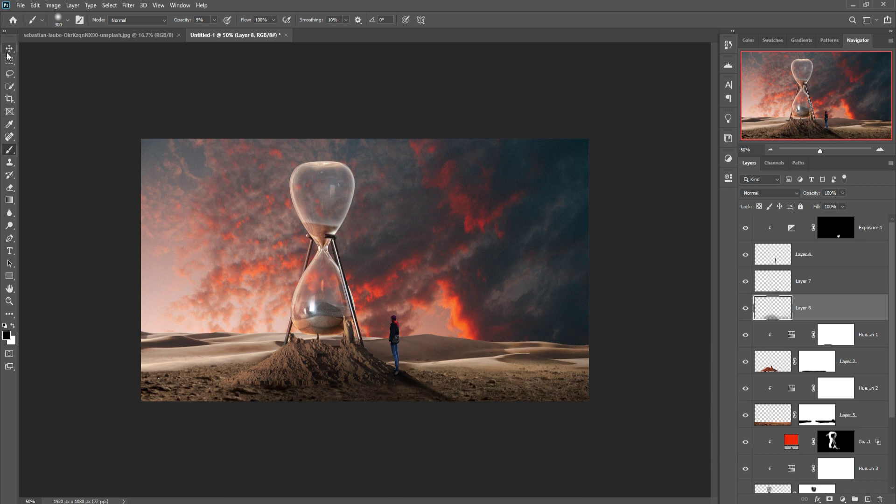
{"action": "key", "text": "v"}
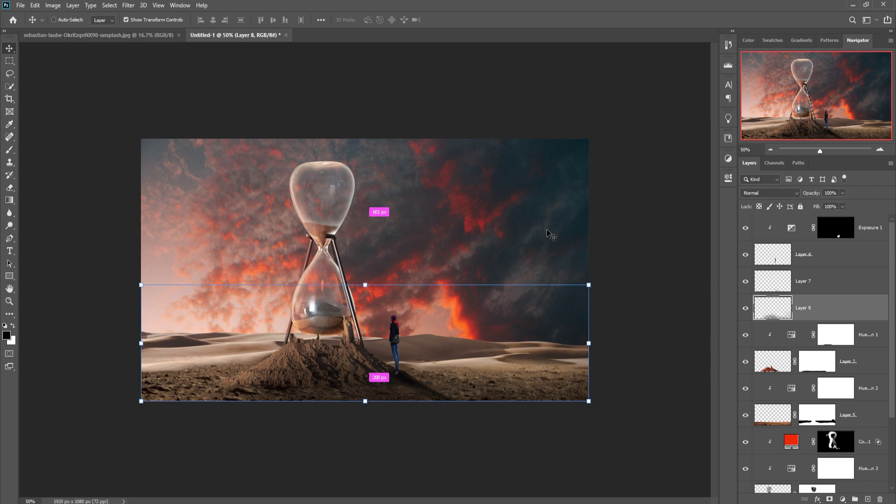
{"action": "key", "text": "ctrl+minus"}
{"action": "key", "text": "ctrl+minus"}
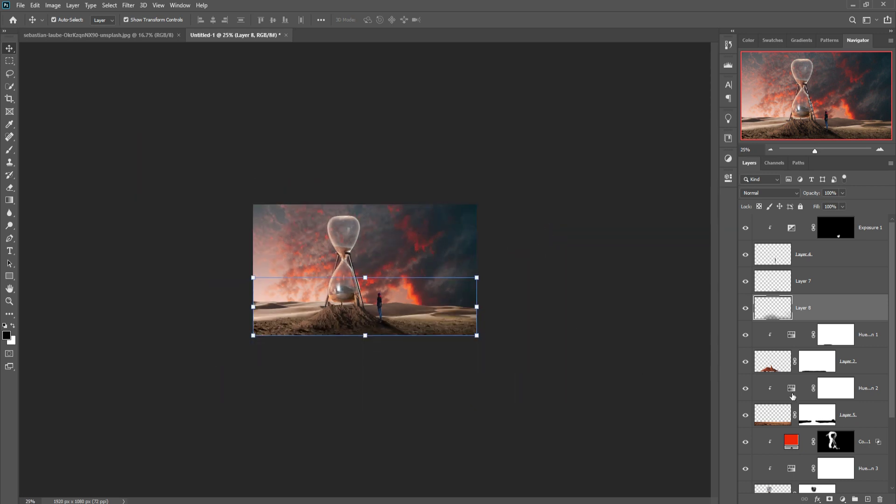
Add a new Layer 9 clipped to the ground layer, Layer 1
{"action": "left_click", "coordinate": [822, 422]}
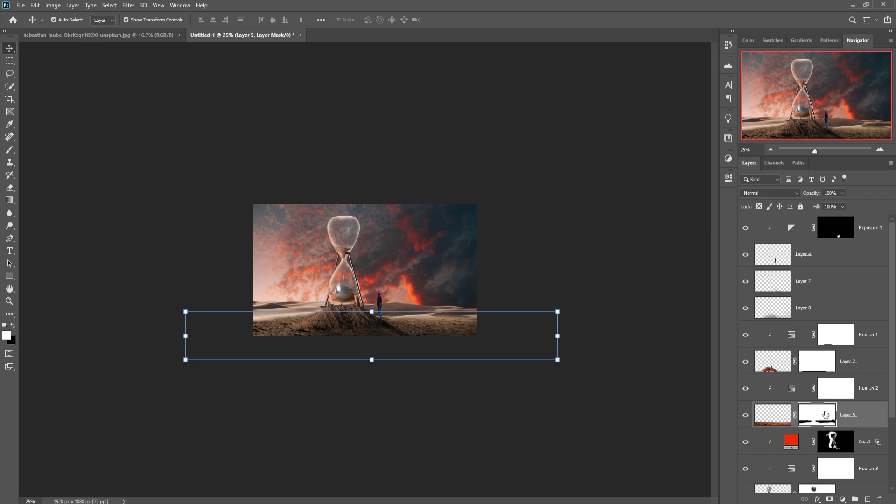
{"action": "scroll", "coordinate": [826, 414], "scroll_direction": "down", "scroll_amount": 1}
{"action": "scroll", "coordinate": [826, 415], "scroll_direction": "down", "scroll_amount": 3}
{"action": "left_click", "coordinate": [826, 436]}
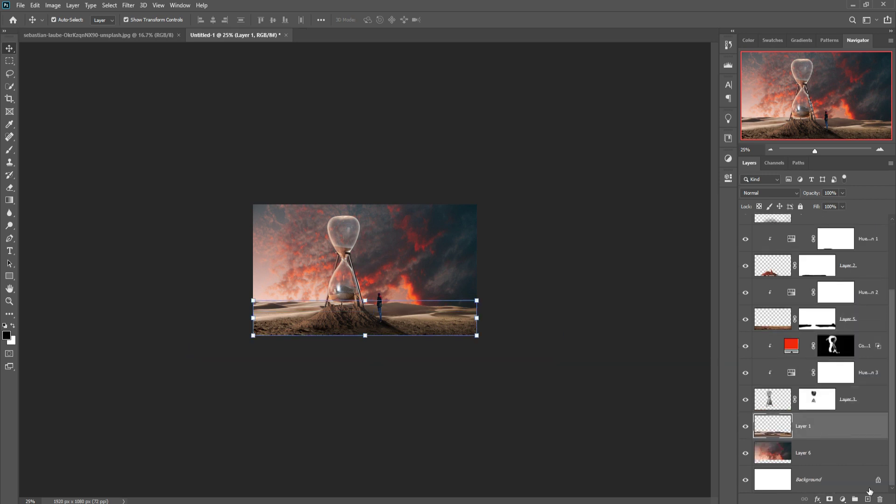
{"action": "left_click", "coordinate": [868, 499]}
{"action": "right_click", "coordinate": [824, 420]}
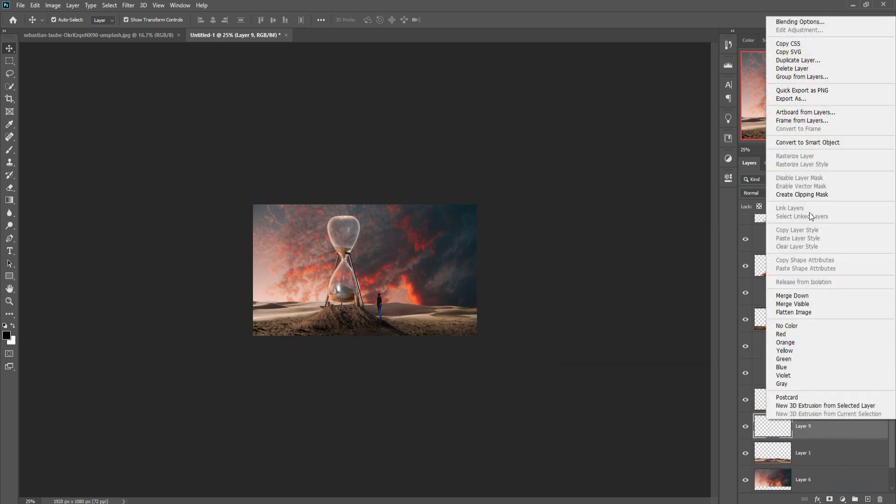
{"action": "left_click", "coordinate": [806, 196]}
Paint soft black shading over the left, right and bottom-left foreground dunes
{"action": "left_click", "coordinate": [9, 149]}
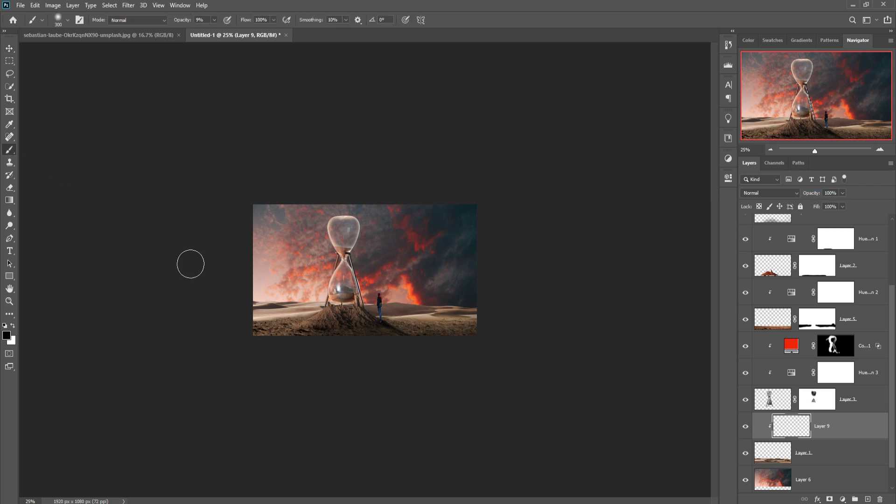
{"action": "left_click_drag", "start_coordinate": [290, 319], "coordinate": [303, 308]}
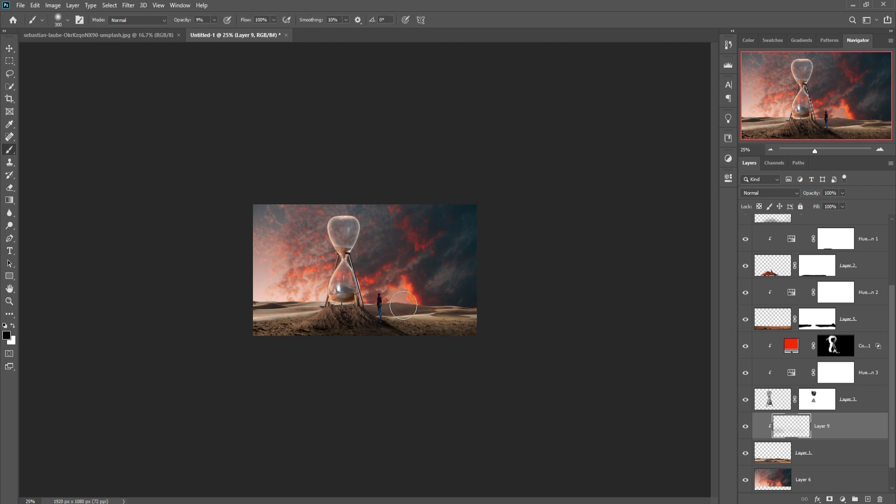
{"action": "left_click_drag", "start_coordinate": [460, 320], "coordinate": [512, 326]}
{"action": "left_click_drag", "start_coordinate": [446, 336], "coordinate": [490, 336]}
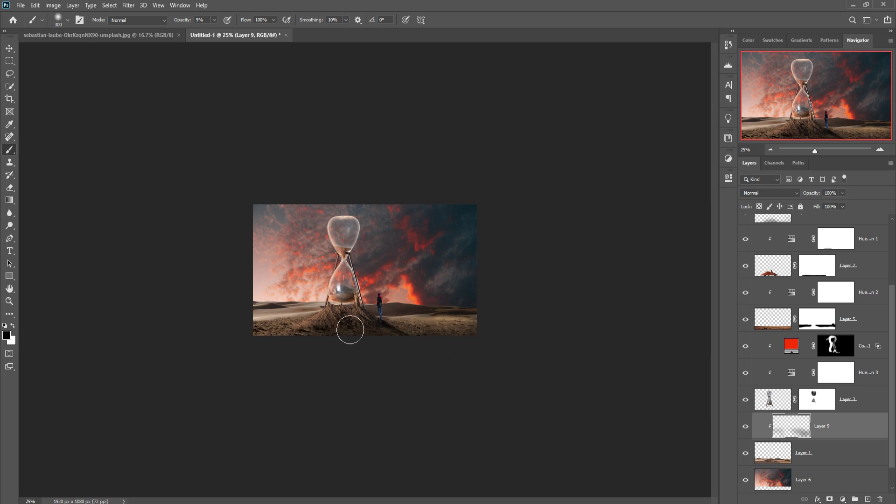
{"action": "left_click_drag", "start_coordinate": [294, 343], "coordinate": [280, 344]}
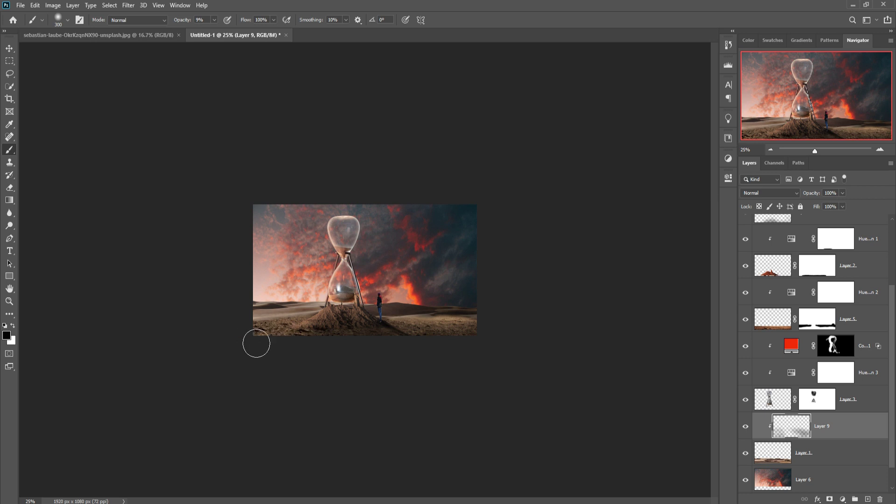
{"action": "left_click", "coordinate": [9, 49]}
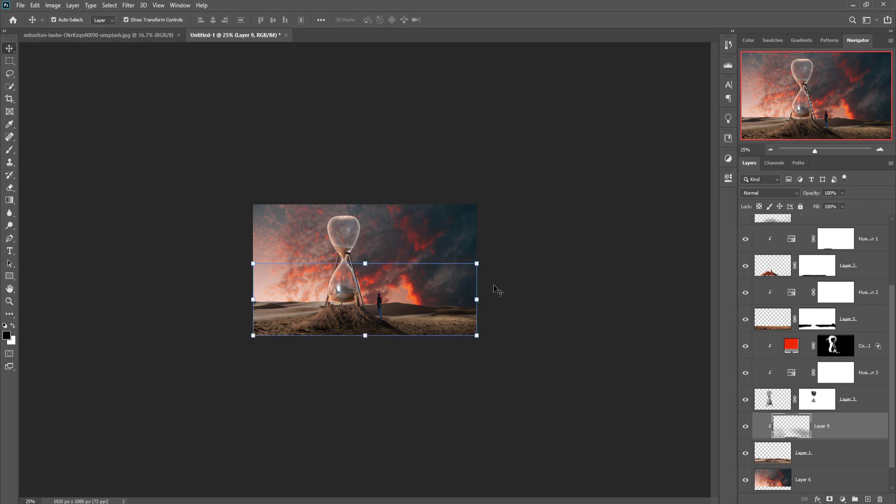
{"action": "key", "text": "ctrl+plus"}
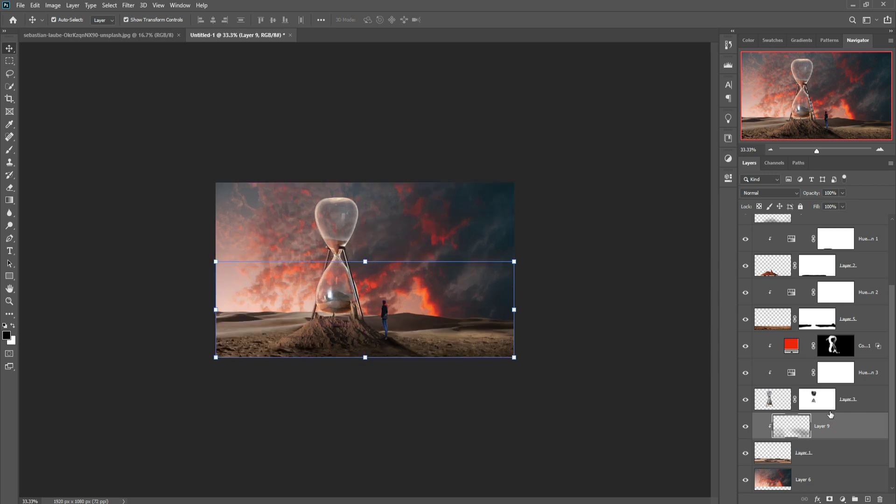
{"action": "left_click", "coordinate": [825, 483]}
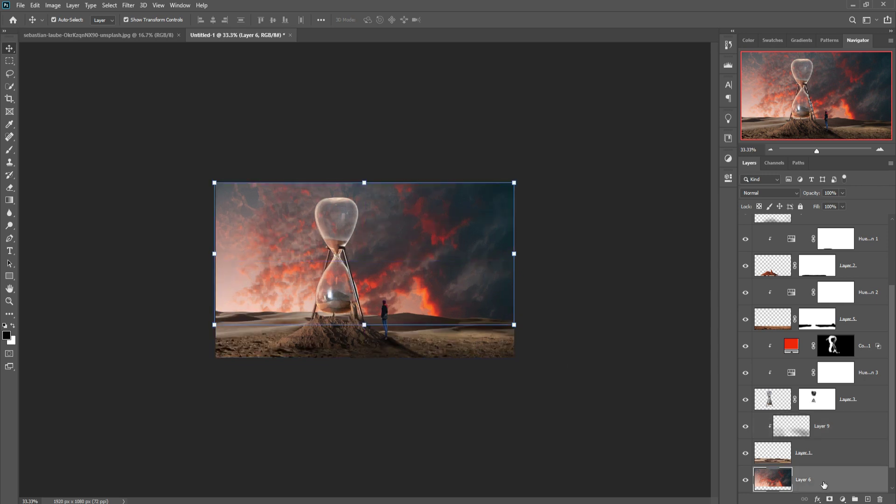
Blur the cloudy sky Layer 6 with a 15.3-pixel Gaussian Blur
{"action": "left_click", "coordinate": [128, 5]}
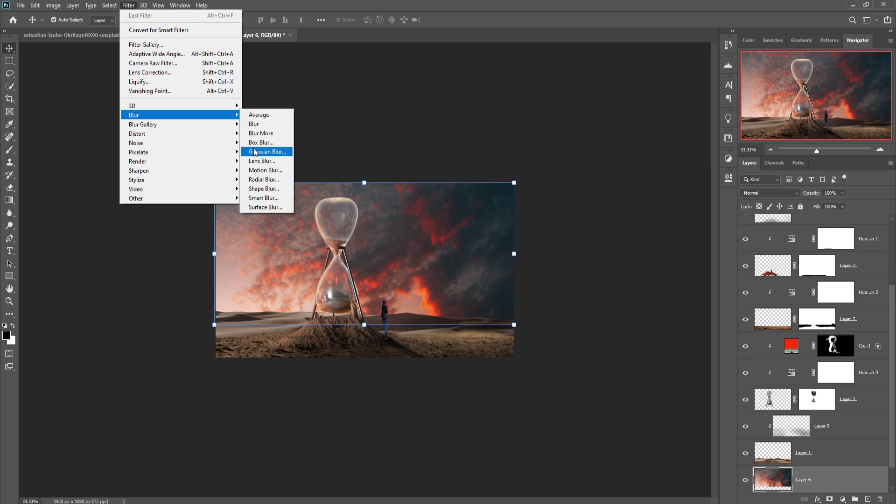
{"action": "left_click", "coordinate": [255, 152]}
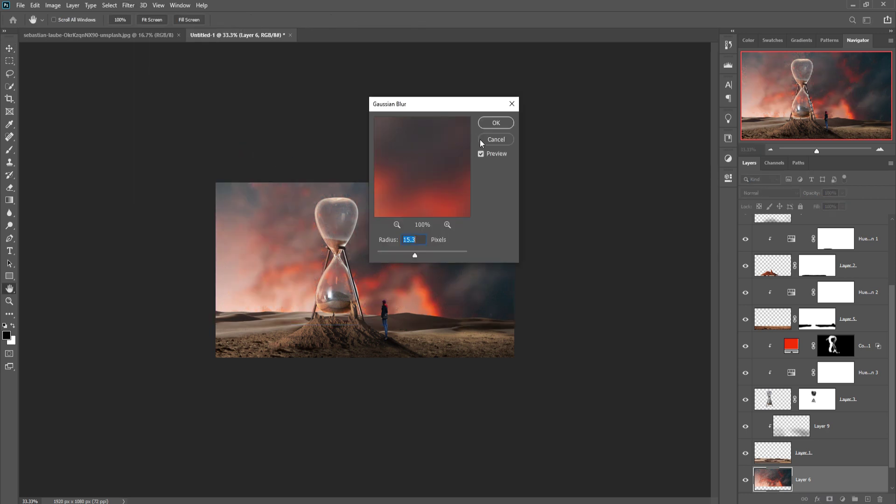
{"action": "left_click", "coordinate": [496, 123]}
{"action": "key", "text": "v"}
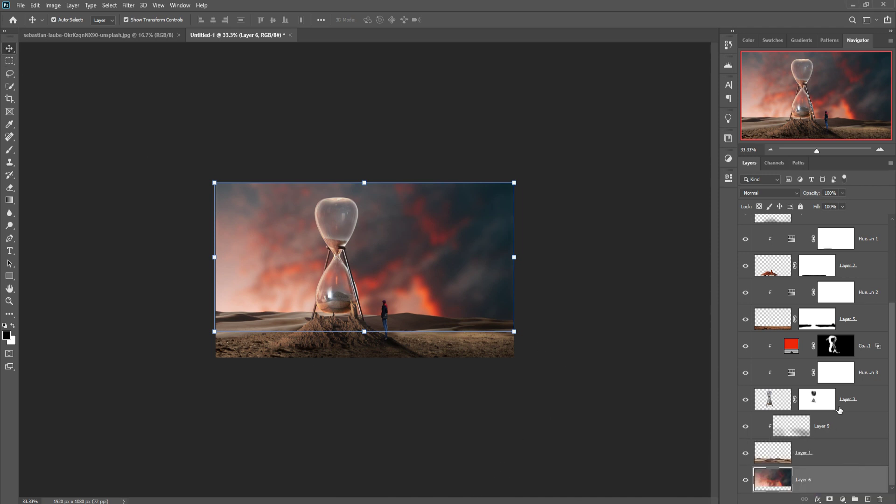
{"action": "scroll", "coordinate": [839, 427], "scroll_direction": "down", "scroll_amount": 1}
{"action": "left_click", "coordinate": [839, 426]}
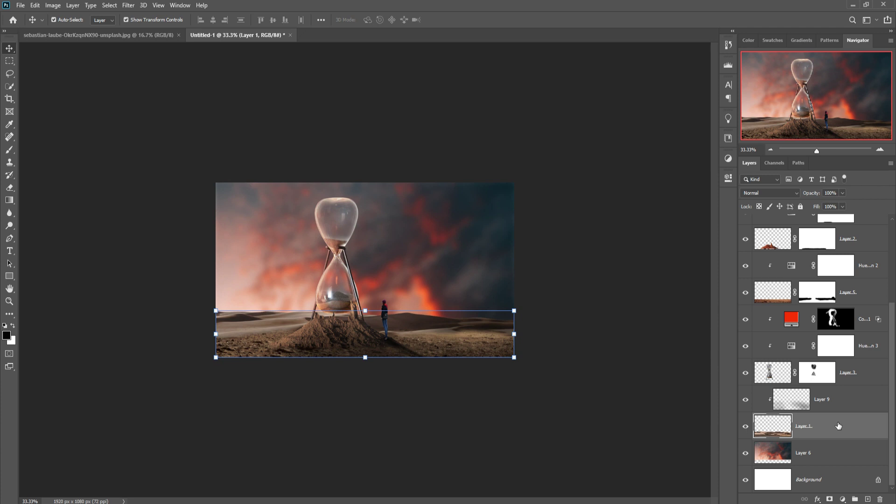
Add a new Layer 10 clipped onto Layer 9 in Linear Dodge (Add)
{"action": "left_click", "coordinate": [857, 401]}
{"action": "left_click", "coordinate": [868, 499]}
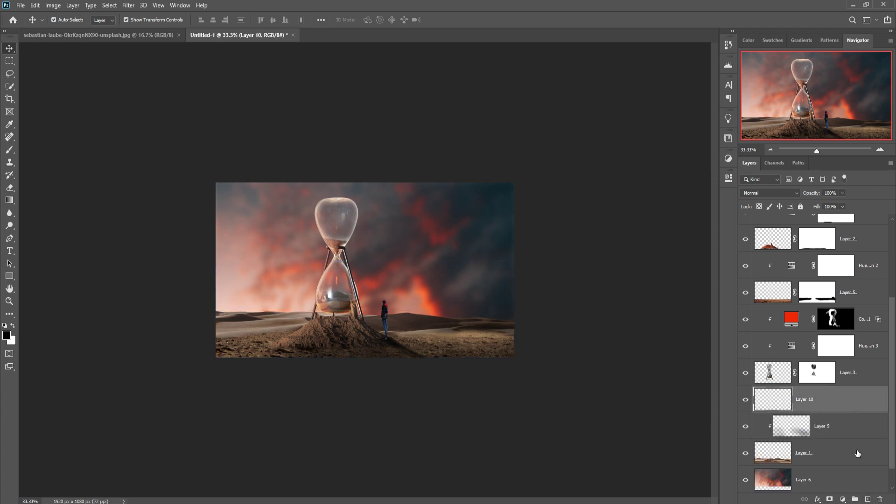
{"action": "right_click", "coordinate": [846, 404]}
{"action": "left_click", "coordinate": [817, 180]}
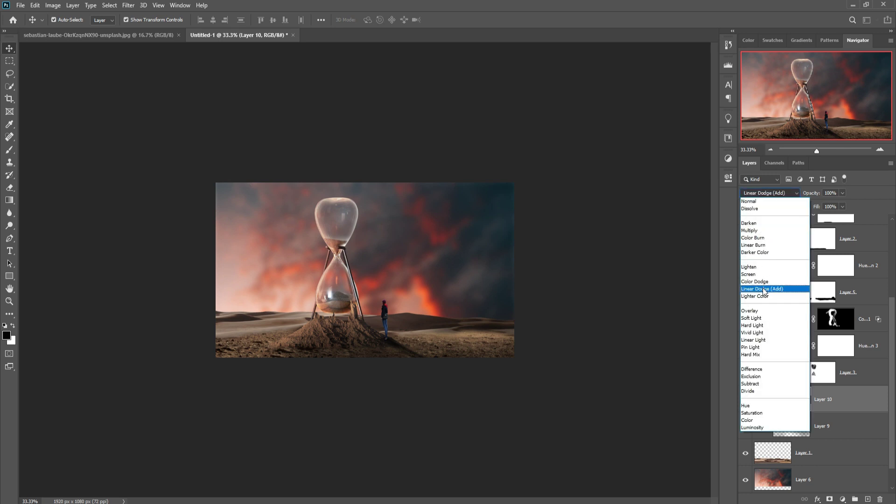
{"action": "left_click", "coordinate": [763, 289]}
Add a Solid Color fill, entering fc0505 and shifting it to orange-red
{"action": "left_click", "coordinate": [843, 499]}
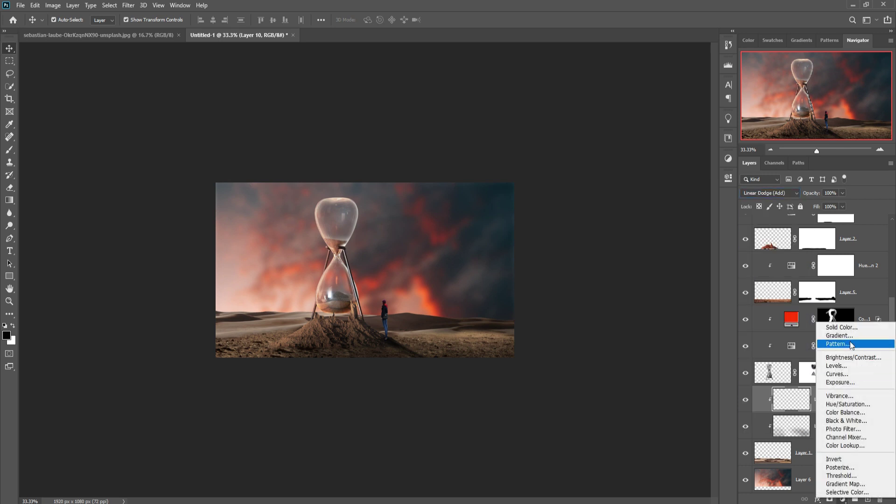
{"action": "left_click", "coordinate": [848, 330]}
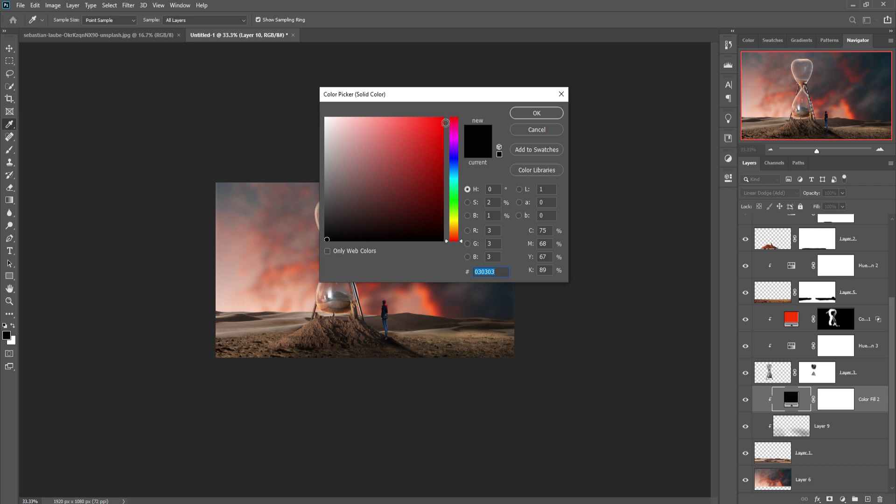
{"action": "type", "text": "fc0505"}
{"action": "left_click", "coordinate": [460, 239]}
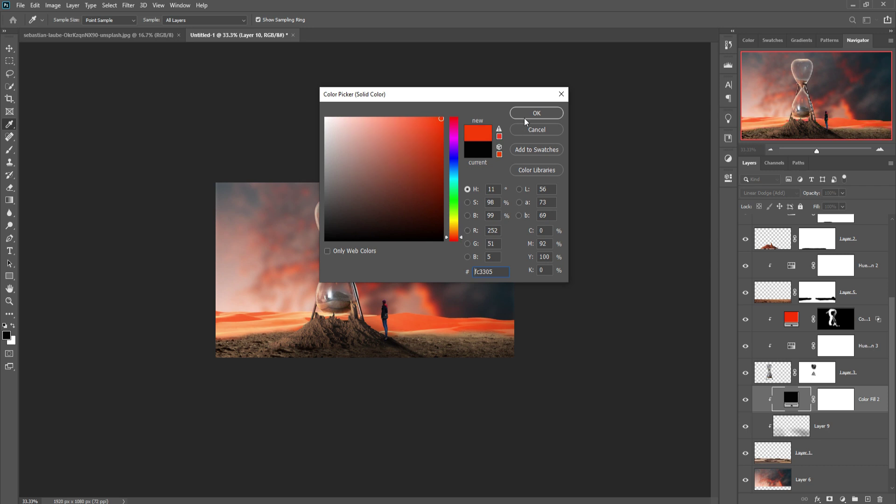
{"action": "left_click", "coordinate": [537, 113]}
Split the Underlying Layer Blend If to spare dark areas, then invert the fill's mask
{"action": "right_click", "coordinate": [790, 396]}
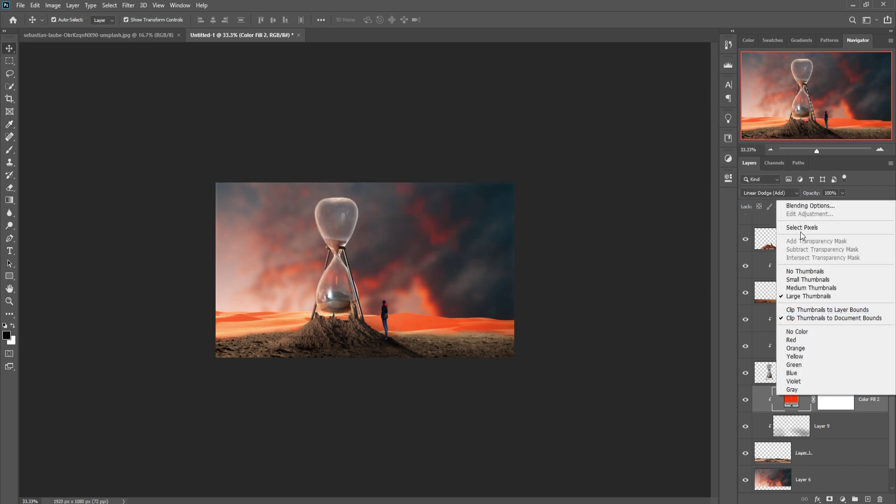
{"action": "left_click", "coordinate": [798, 208]}
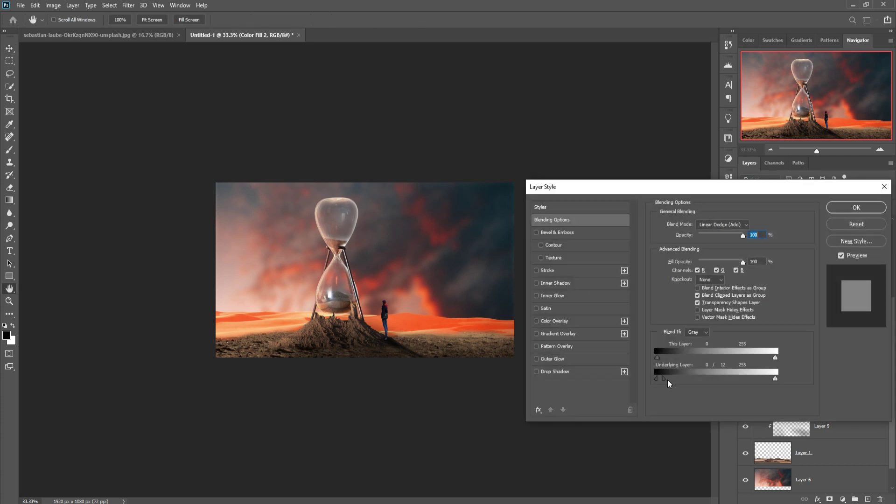
{"action": "left_click_drag", "start_coordinate": [670, 383], "coordinate": [699, 383]}
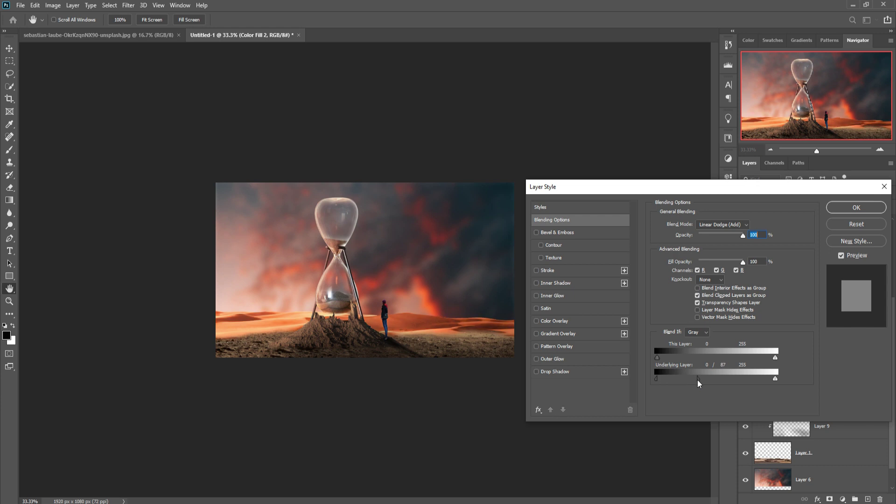
{"action": "left_click", "coordinate": [856, 208]}
{"action": "left_click", "coordinate": [839, 400]}
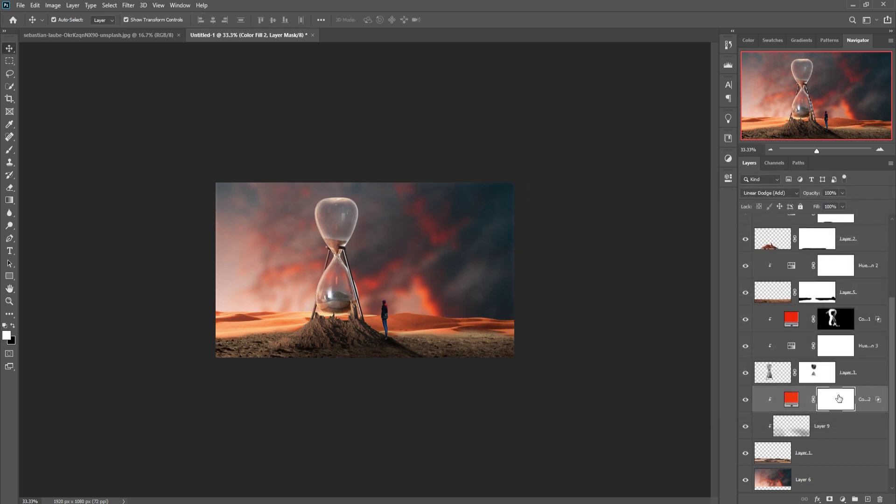
{"action": "key", "text": "ctrl+i"}
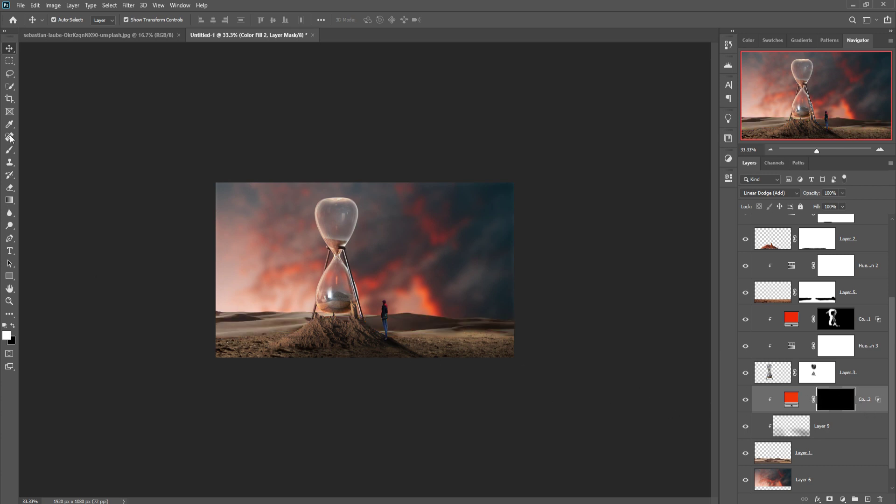
Paint low-opacity white on the Color Fill 2 mask to restore the orange glow on the dunes right of the woman
{"action": "left_click", "coordinate": [10, 149]}
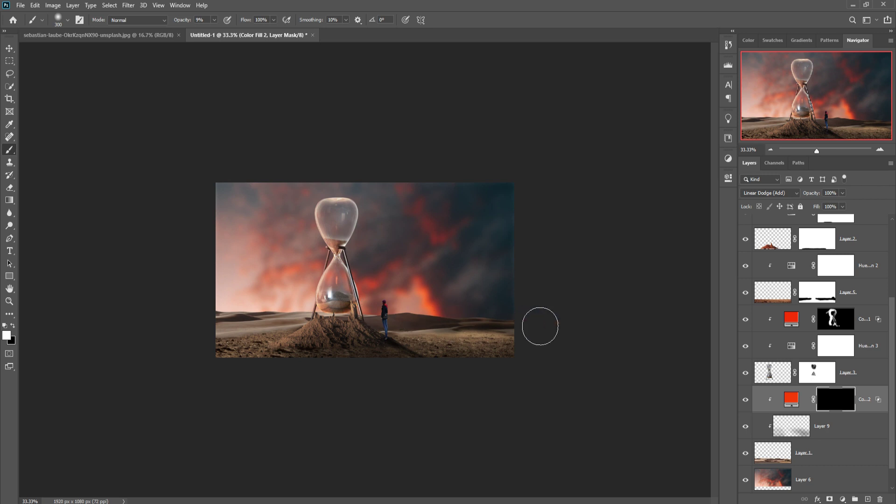
{"action": "mouse_move", "coordinate": [550, 330]}
{"action": "left_mouse_down"}
{"action": "mouse_move", "coordinate": [404, 317]}
{"action": "mouse_move", "coordinate": [436, 324]}
{"action": "mouse_move", "coordinate": [339, 326]}
{"action": "left_mouse_up"}
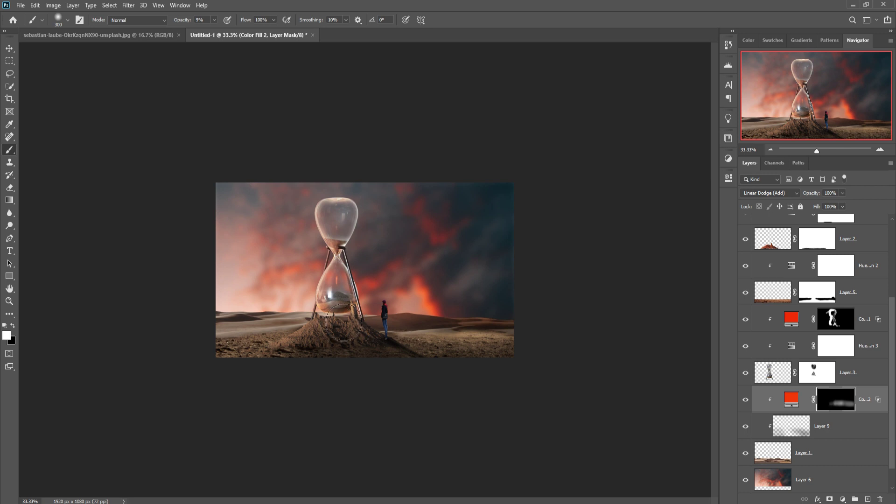
{"action": "mouse_move", "coordinate": [339, 325]}
{"action": "left_mouse_down"}
{"action": "mouse_move", "coordinate": [460, 334]}
{"action": "mouse_move", "coordinate": [336, 332]}
{"action": "mouse_move", "coordinate": [387, 326]}
{"action": "left_mouse_up"}
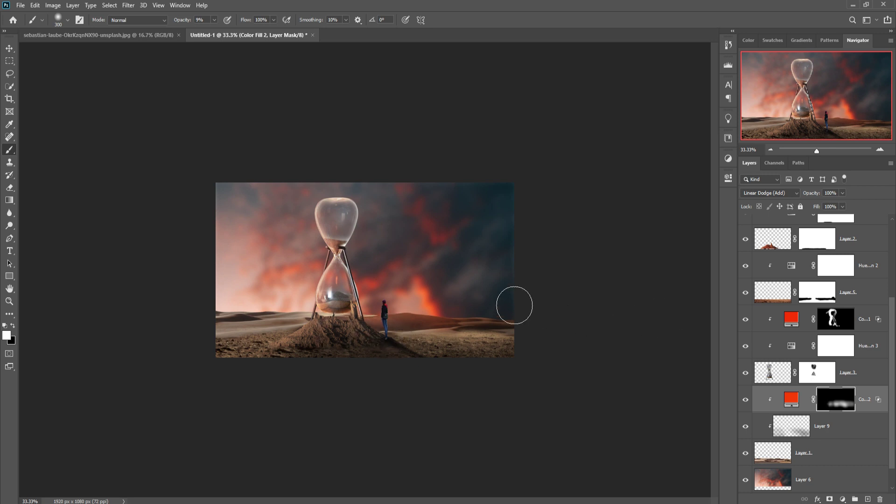
{"action": "left_click", "coordinate": [9, 48]}
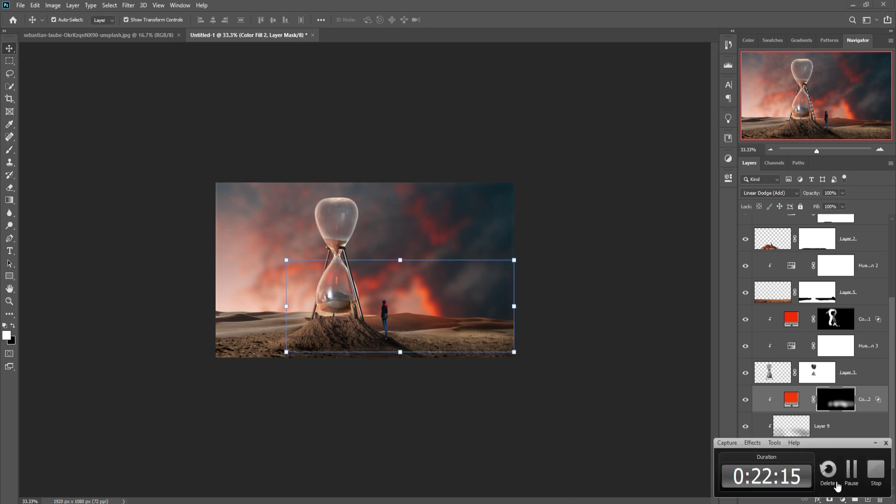
{"action": "scroll", "coordinate": [852, 281], "scroll_direction": "up", "scroll_amount": 3}
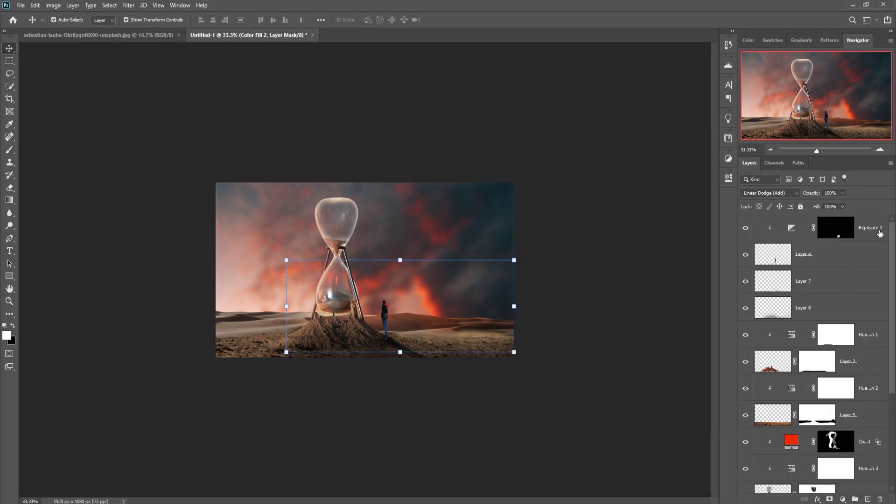
On a new top layer, paint soft black with a 700 px brush over the top-right sky and lower-right corner
{"action": "left_click", "coordinate": [880, 233]}
{"action": "left_click", "coordinate": [868, 499]}
{"action": "key", "text": "x"}
{"action": "left_click", "coordinate": [9, 152]}
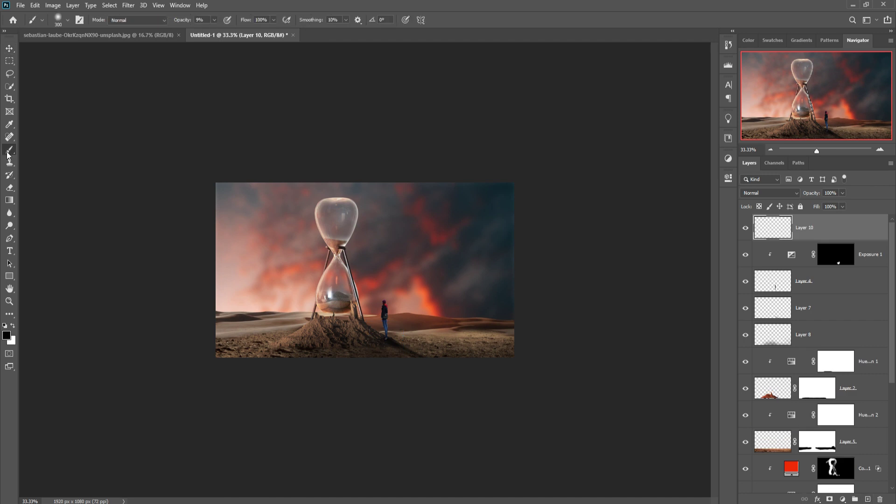
{"action": "key", "text": "bracketright"}
{"action": "key", "text": "bracketright"}
{"action": "key", "text": "bracketright"}
{"action": "key", "text": "bracketright"}
{"action": "mouse_move", "coordinate": [501, 225]}
{"action": "left_mouse_down"}
{"action": "mouse_move", "coordinate": [486, 208]}
{"action": "mouse_move", "coordinate": [450, 200]}
{"action": "mouse_move", "coordinate": [430, 210]}
{"action": "left_mouse_up"}
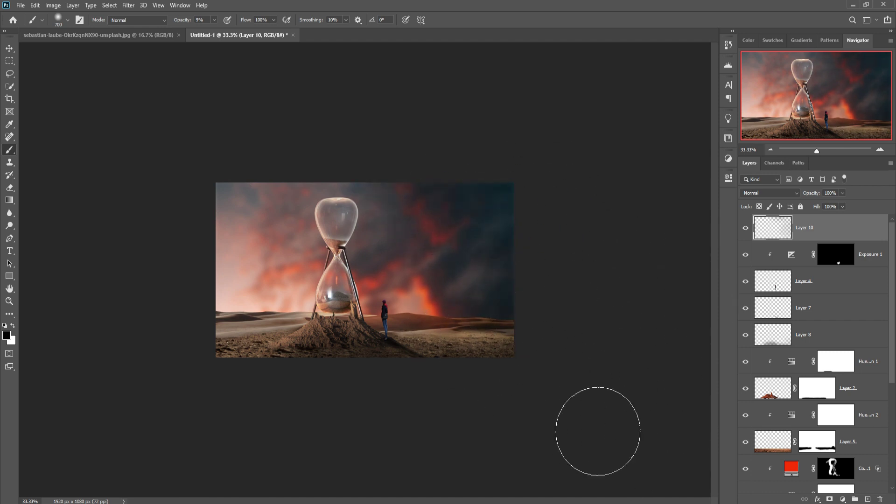
{"action": "left_click_drag", "start_coordinate": [450, 320], "coordinate": [592, 424]}
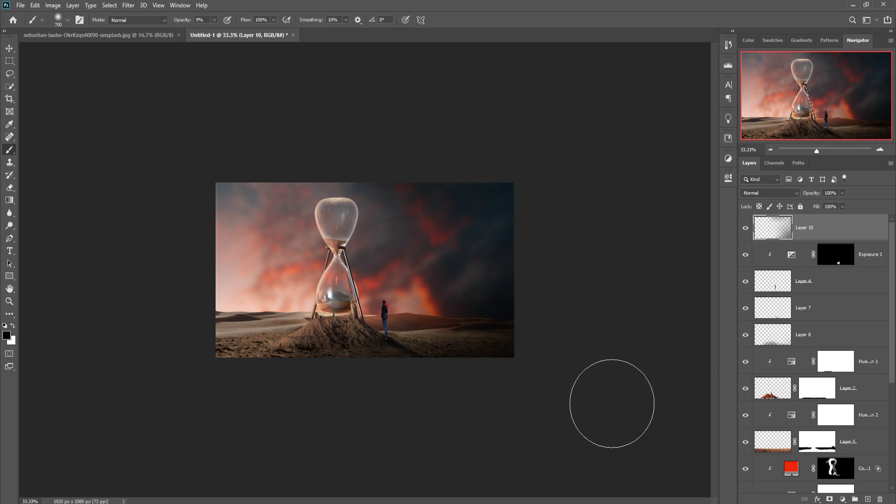
{"action": "left_click", "coordinate": [9, 48]}
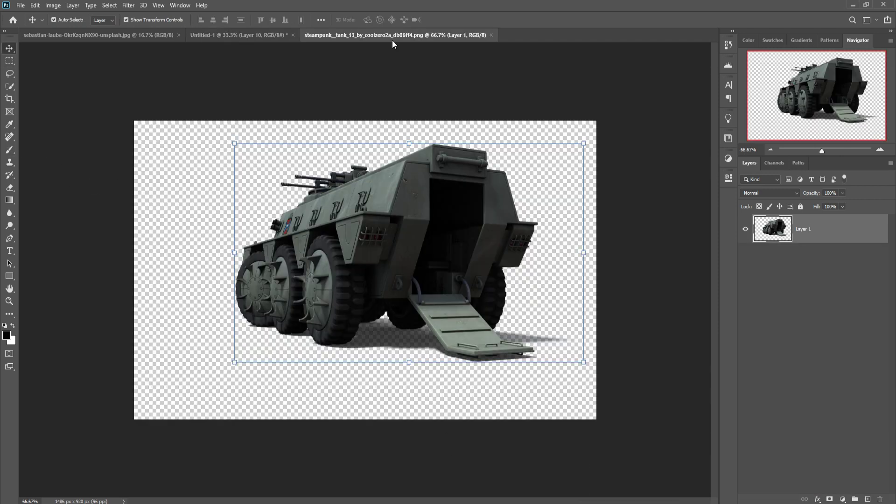
Drag the tank image into the desert composite as a new layer
{"action": "left_click_drag", "start_coordinate": [392, 40], "coordinate": [401, 77]}
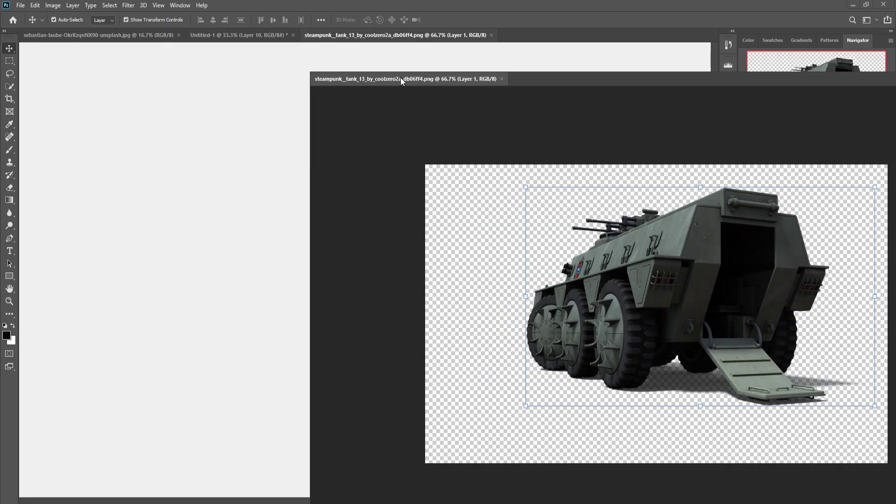
{"action": "left_click_drag", "start_coordinate": [558, 273], "coordinate": [269, 288]}
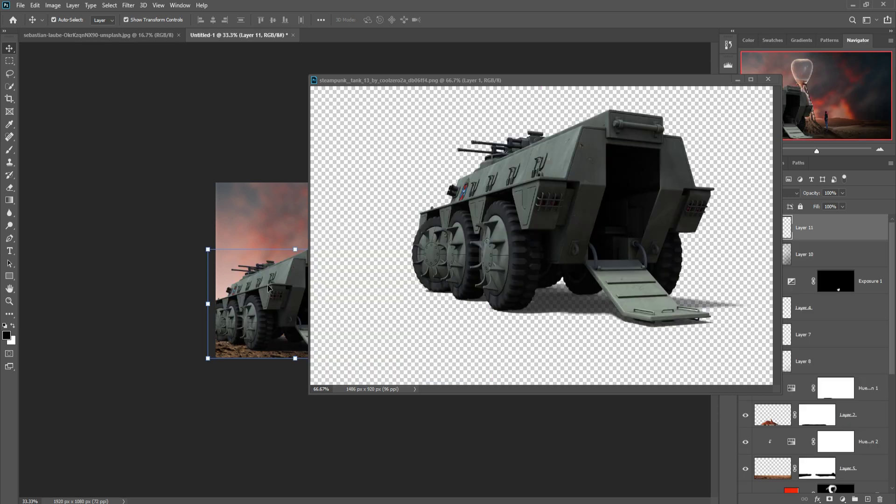
{"action": "left_click", "coordinate": [737, 80]}
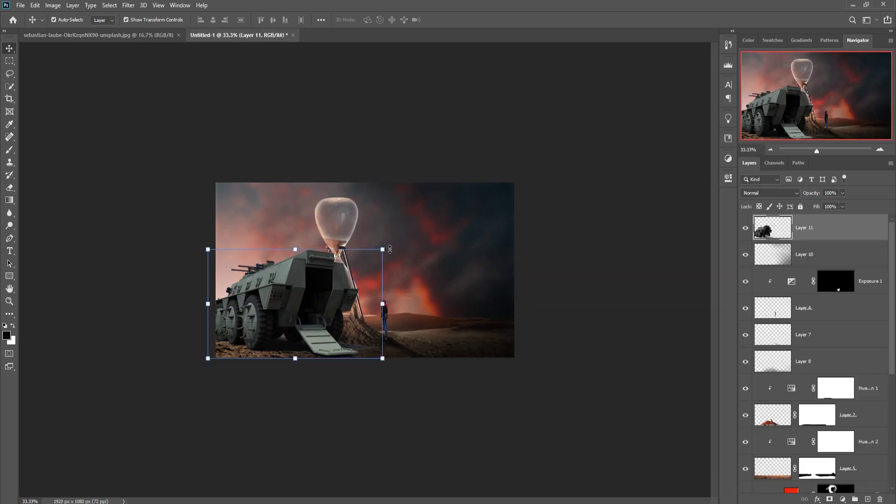
Scale the tank to about 27% and place it on the horizon left of the hourglass
{"action": "left_click_drag", "start_coordinate": [390, 250], "coordinate": [281, 312]}
{"action": "left_click_drag", "start_coordinate": [250, 357], "coordinate": [277, 322]}
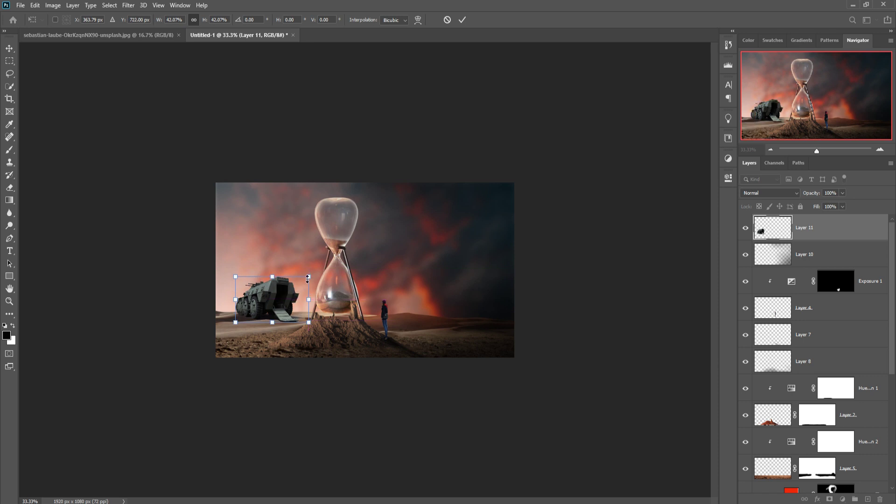
{"action": "left_click_drag", "start_coordinate": [311, 281], "coordinate": [262, 311]}
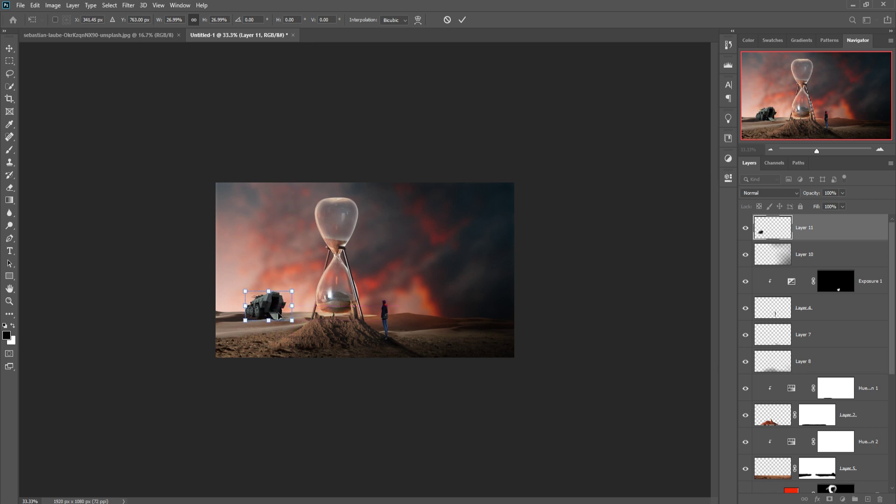
{"action": "left_click", "coordinate": [462, 20]}
{"action": "left_click", "coordinate": [839, 258]}
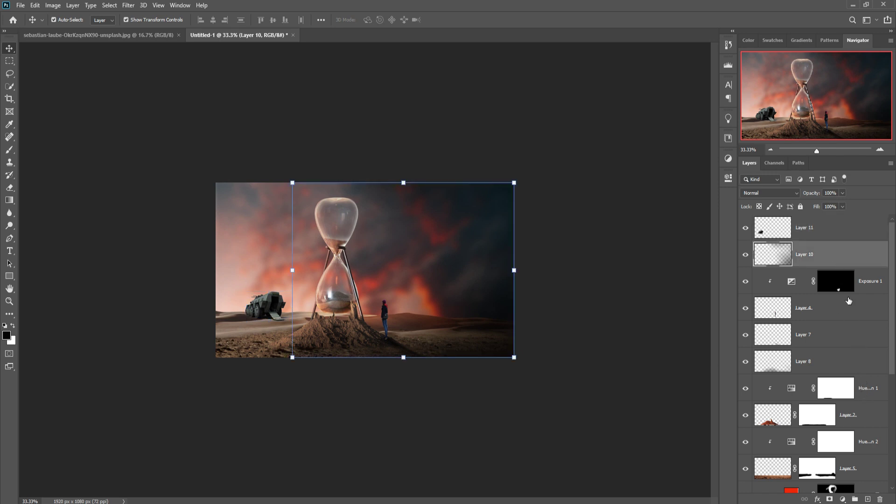
On a new layer, paint a dark dab near the tank with a 125 px brush at full opacity
{"action": "left_click", "coordinate": [868, 499]}
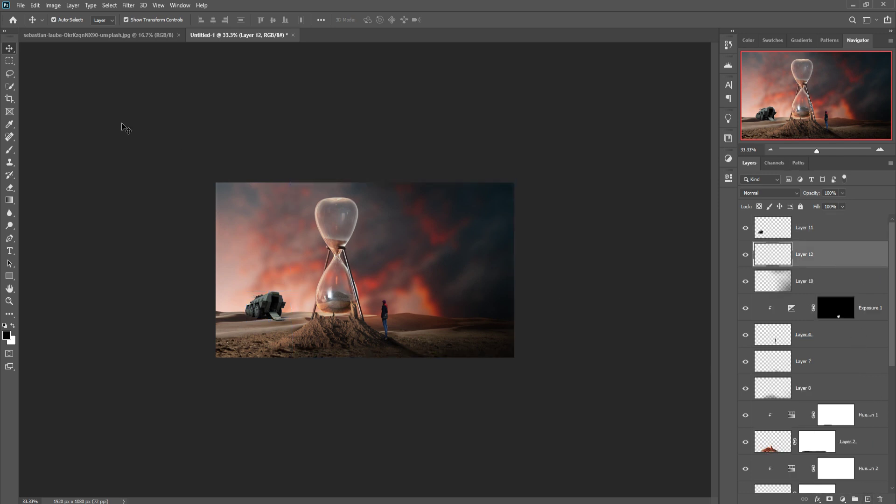
{"action": "left_click", "coordinate": [9, 149]}
{"action": "key", "text": "bracketleft"}
{"action": "key", "text": "bracketleft"}
{"action": "key", "text": "bracketleft"}
{"action": "key", "text": "bracketleft"}
{"action": "key", "text": "bracketleft"}
{"action": "key", "text": "bracketleft"}
{"action": "key", "text": "bracketleft"}
{"action": "key", "text": "bracketleft"}
{"action": "left_click_drag", "start_coordinate": [214, 20], "coordinate": [224, 33]}
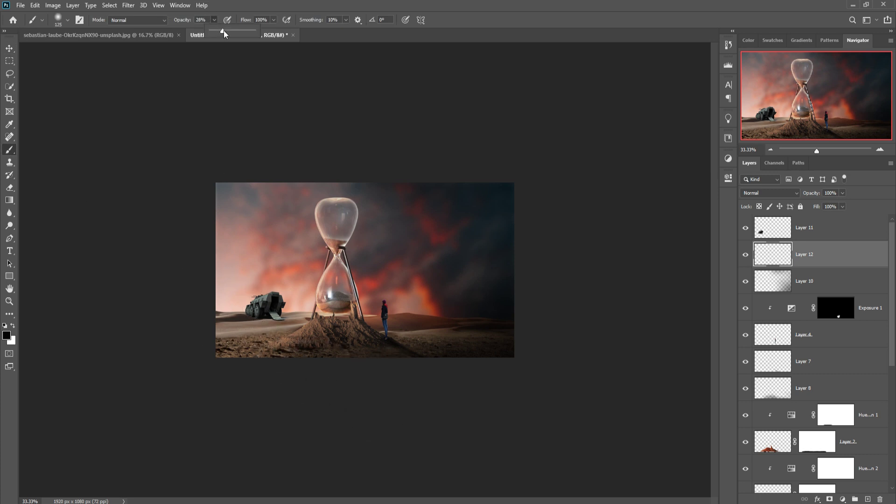
{"action": "left_click", "coordinate": [267, 334]}
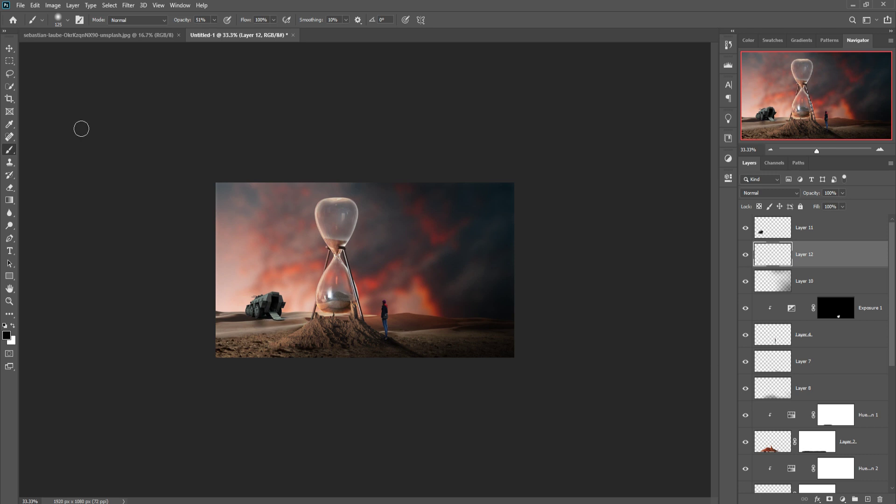
{"action": "left_click", "coordinate": [6, 48]}
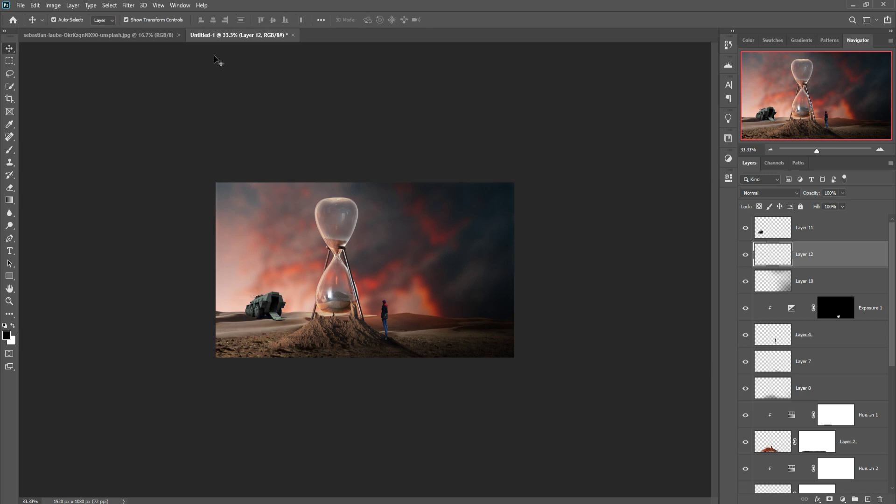
{"action": "left_click", "coordinate": [10, 150]}
{"action": "left_click_drag", "start_coordinate": [216, 23], "coordinate": [258, 34]}
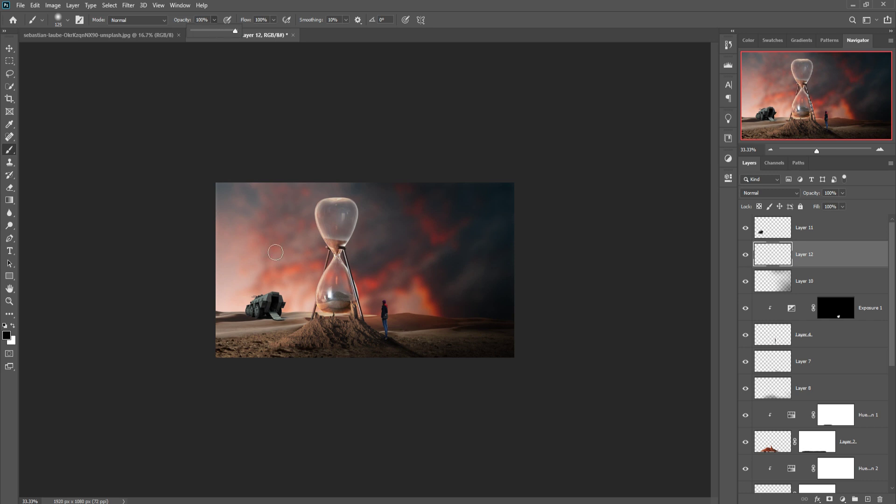
{"action": "left_click", "coordinate": [269, 325]}
Stretch the dab wide and flat into a shadow mark under the tank
{"action": "key", "text": "v"}
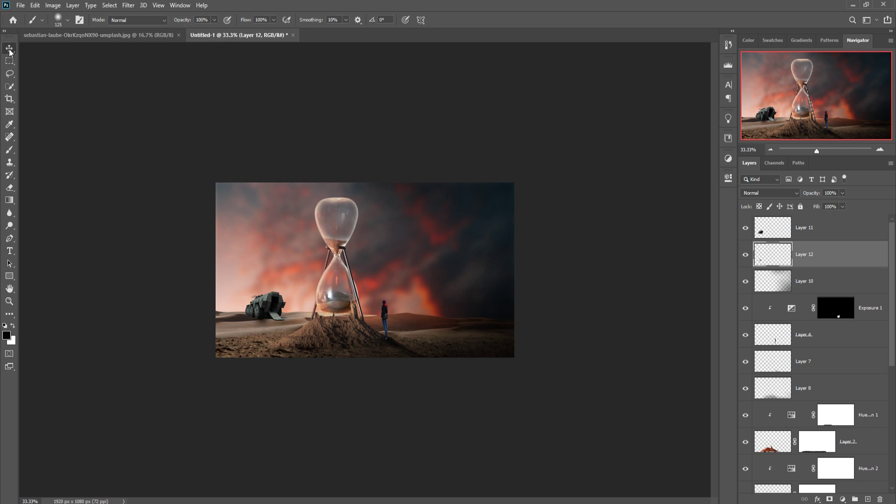
{"action": "left_click_drag", "start_coordinate": [282, 320], "coordinate": [358, 317]}
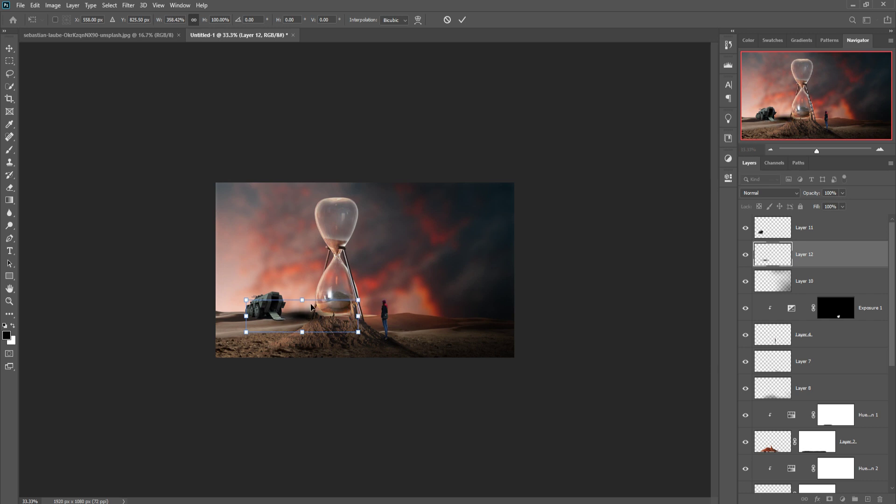
{"action": "mouse_move", "coordinate": [308, 304]}
{"action": "left_mouse_down"}
{"action": "mouse_move", "coordinate": [308, 315]}
{"action": "mouse_move", "coordinate": [267, 320]}
{"action": "left_mouse_up"}
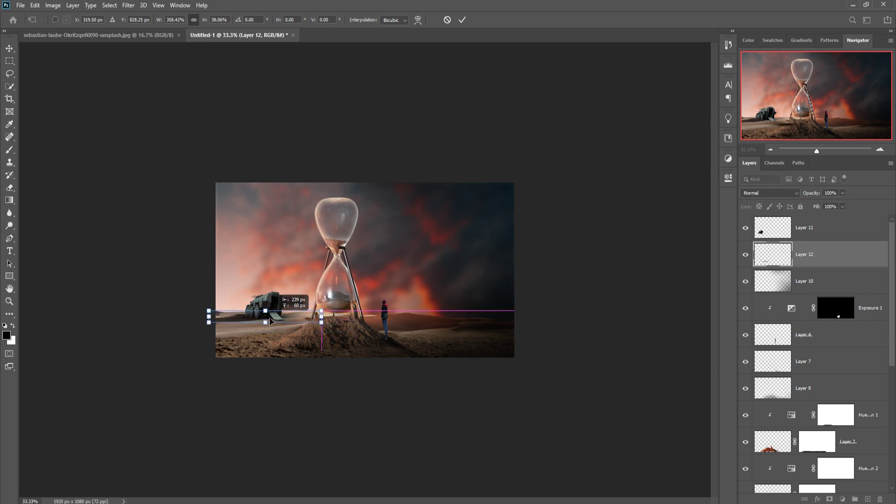
{"action": "left_click", "coordinate": [462, 19]}
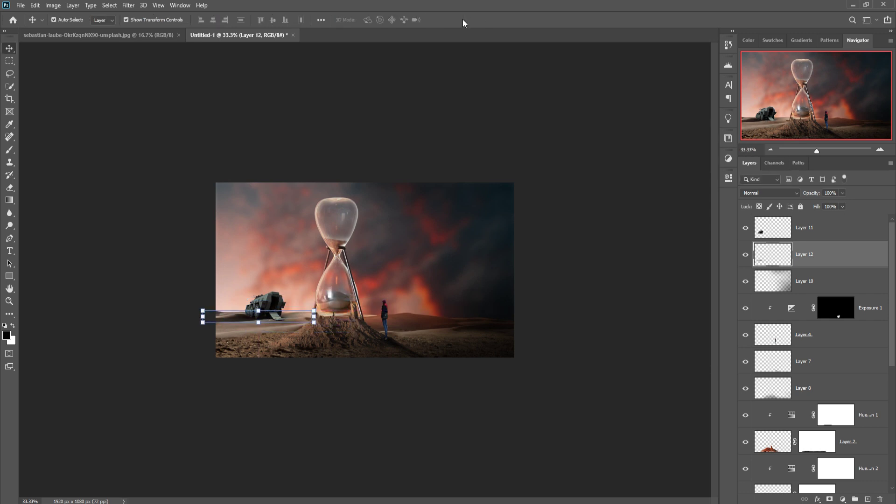
Duplicate Layer 12 as Layer 12 copy
{"action": "right_click", "coordinate": [843, 258]}
{"action": "left_click", "coordinate": [738, 141]}
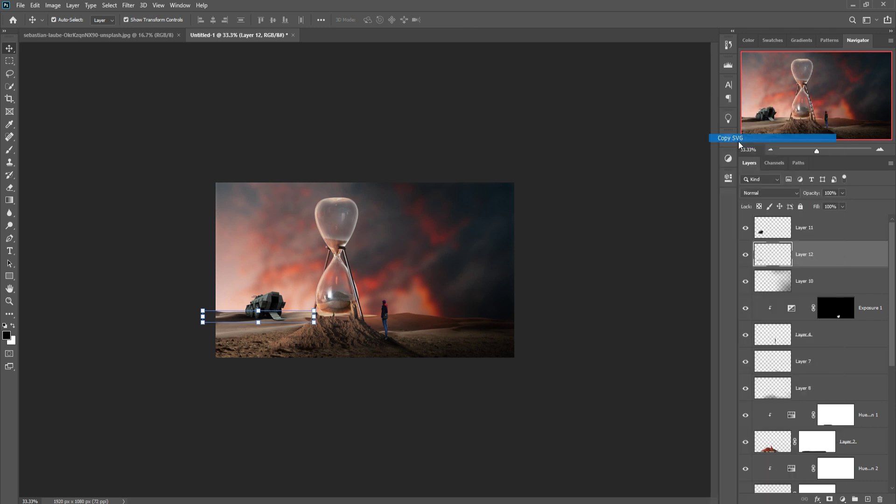
{"action": "right_click", "coordinate": [832, 249]}
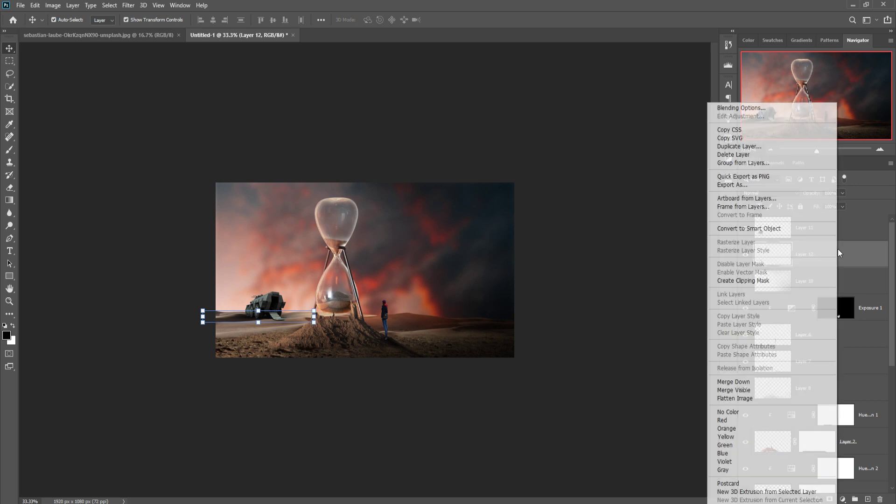
{"action": "left_click", "coordinate": [733, 147]}
{"action": "left_click", "coordinate": [523, 143]}
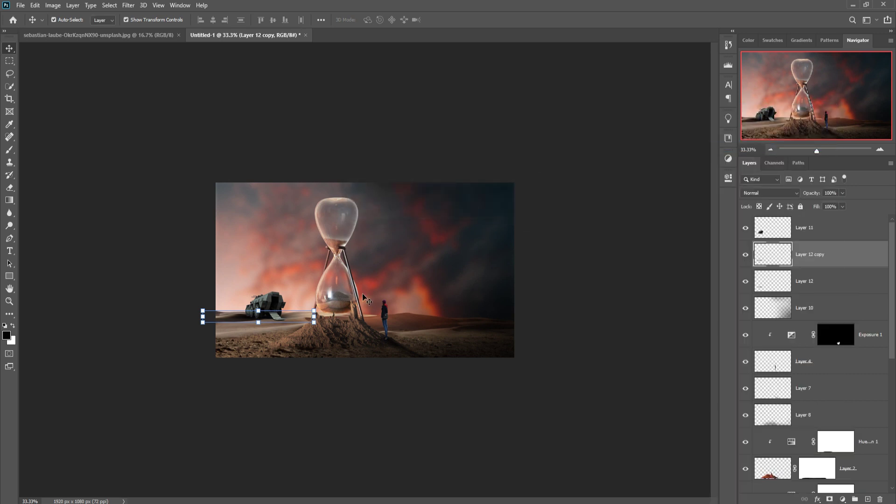
Scale the copy to about 70% and nudge it into place beneath the tank
{"action": "mouse_move", "coordinate": [314, 311]}
{"action": "left_mouse_down"}
{"action": "mouse_move", "coordinate": [280, 314]}
{"action": "mouse_move", "coordinate": [276, 323]}
{"action": "left_mouse_up"}
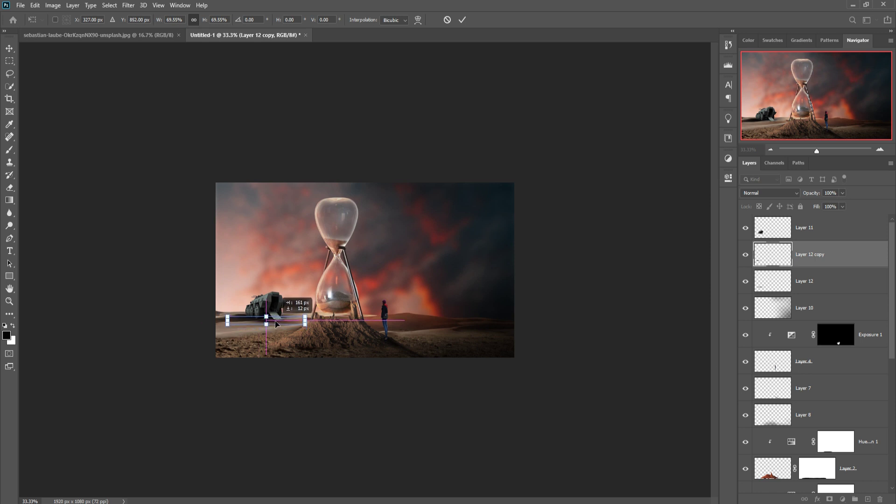
{"action": "key", "text": "Up"}
{"action": "key", "text": "Up"}
{"action": "key", "text": "Up"}
{"action": "key", "text": "Right"}
{"action": "key", "text": "Right"}
{"action": "key", "text": "Right"}
{"action": "key", "text": "Right"}
{"action": "key", "text": "Right"}
{"action": "key", "text": "Right"}
{"action": "key", "text": "Down"}
{"action": "key", "text": "Down"}
{"action": "key", "text": "Down"}
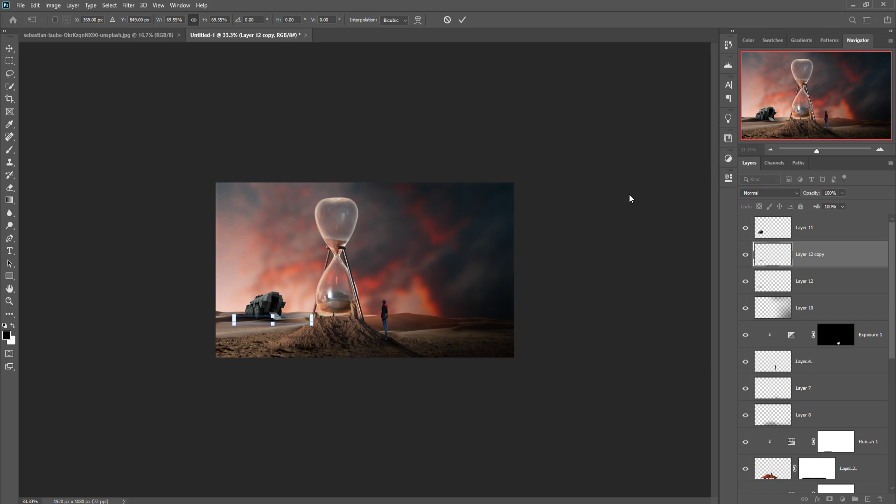
{"action": "left_click", "coordinate": [462, 20]}
{"action": "left_click", "coordinate": [267, 308]}
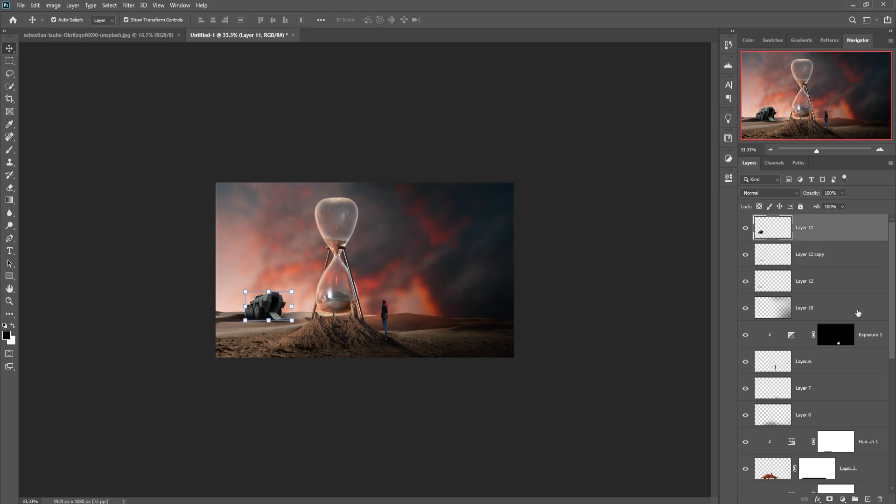
Add a new Layer 13 clipped to the tank in Linear Dodge (Add) mode
{"action": "left_click", "coordinate": [869, 499]}
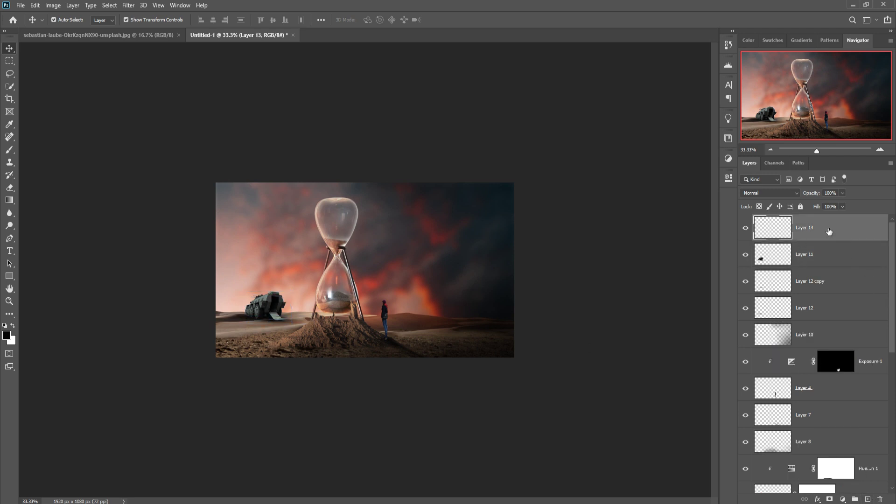
{"action": "right_click", "coordinate": [824, 227]}
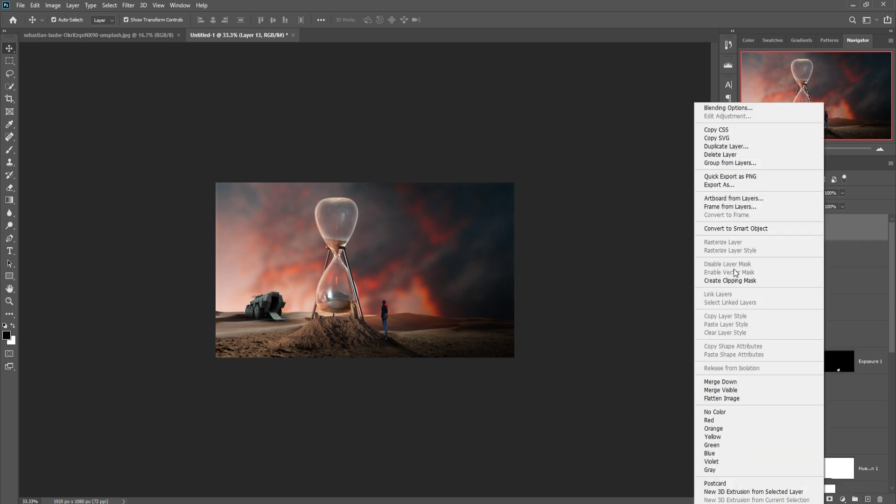
{"action": "left_click", "coordinate": [746, 280]}
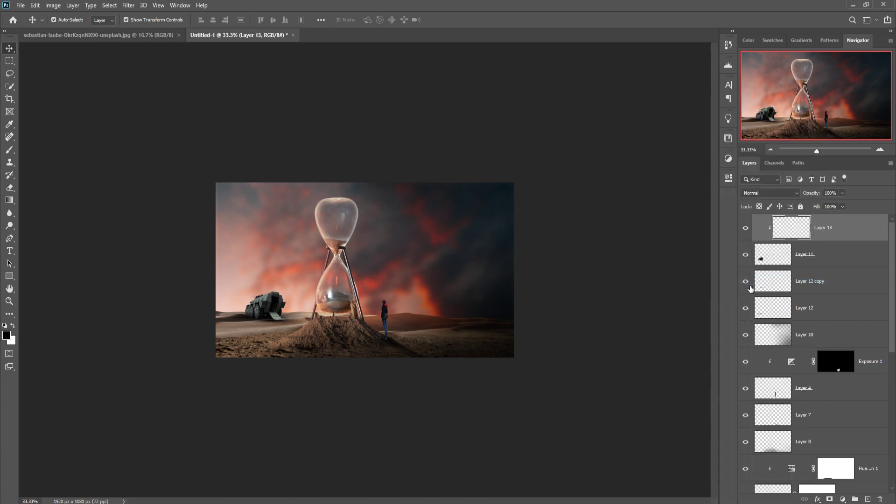
{"action": "left_click", "coordinate": [774, 195]}
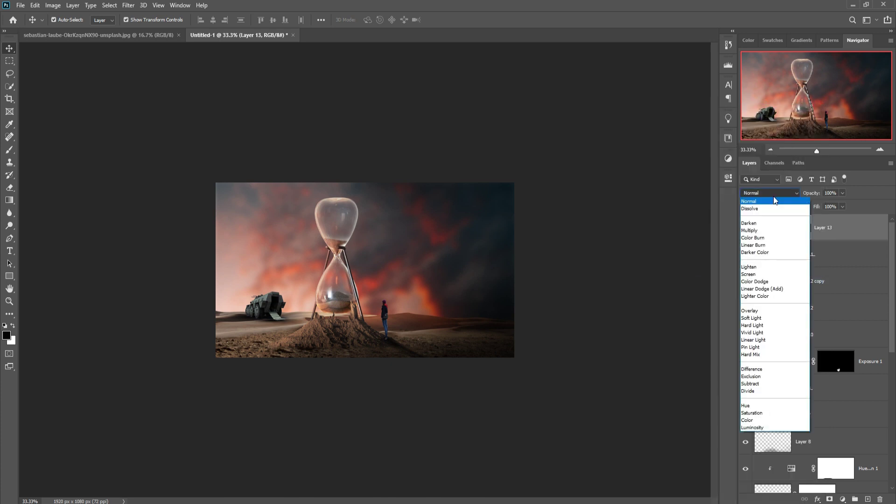
{"action": "left_click", "coordinate": [781, 281]}
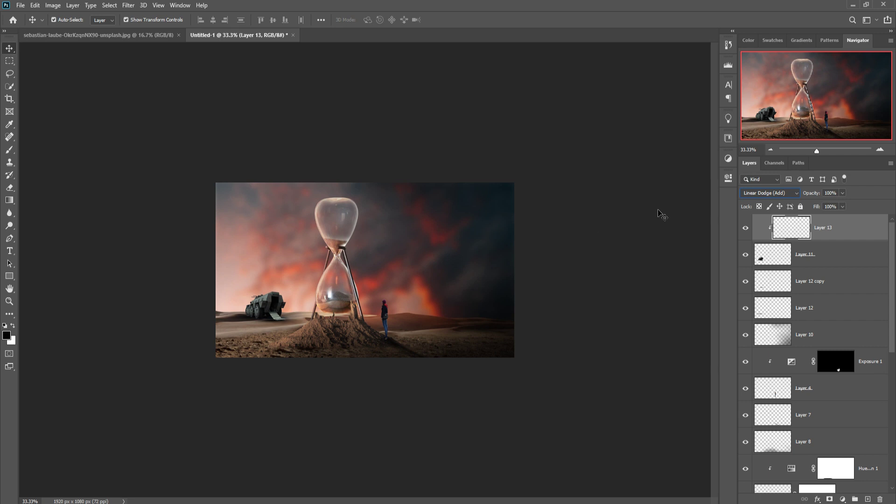
Add a clipped Solid Color fill in orange fb4903
{"action": "left_click", "coordinate": [843, 499]}
{"action": "left_click", "coordinate": [841, 334]}
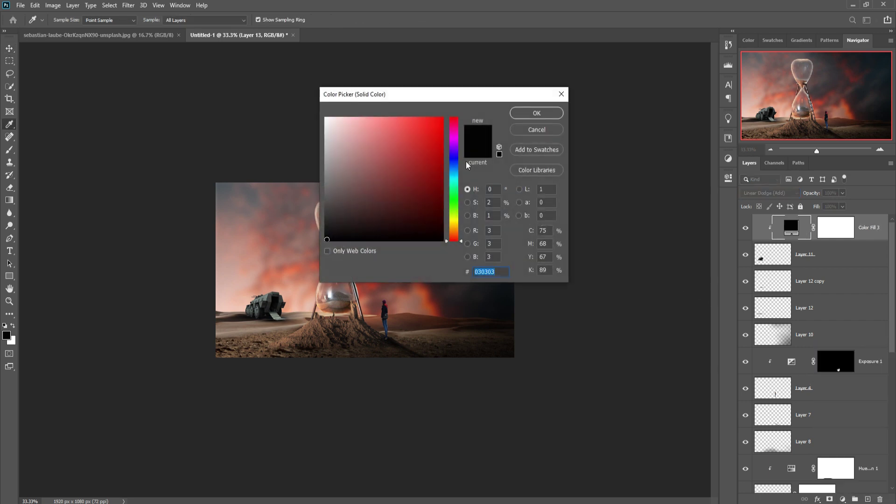
{"action": "left_click", "coordinate": [443, 119]}
{"action": "left_click_drag", "start_coordinate": [463, 242], "coordinate": [464, 239]}
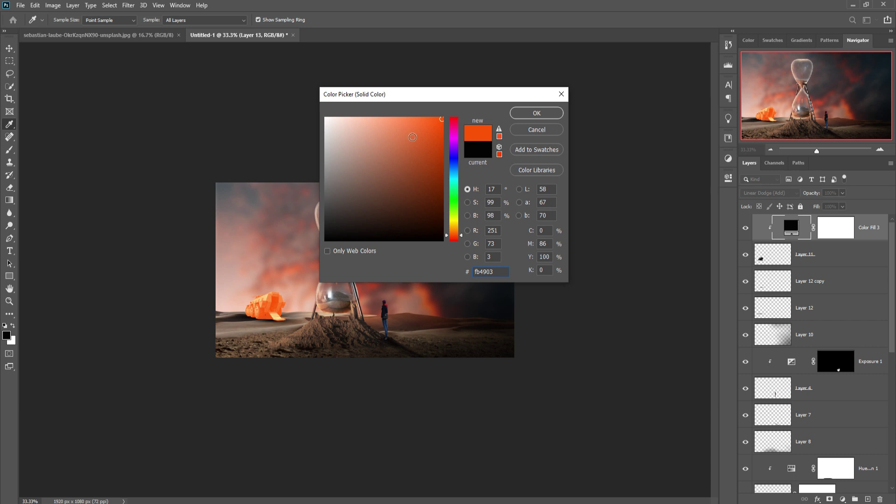
{"action": "left_click", "coordinate": [537, 113]}
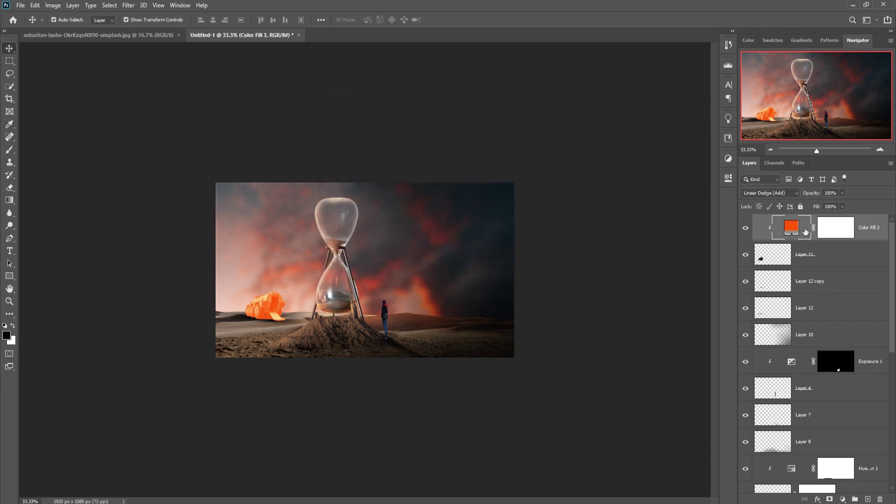
Lower Color Fill 3 to 55% opacity and invert its mask to hide the orange
{"action": "right_click", "coordinate": [792, 228]}
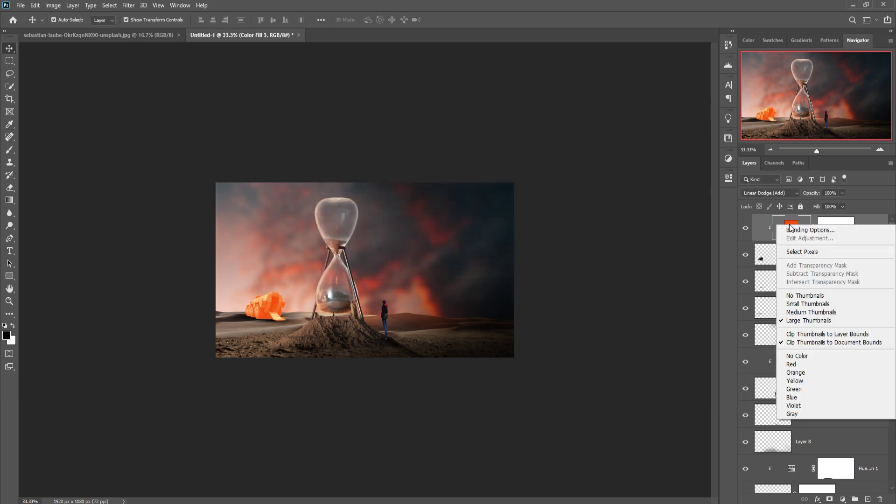
{"action": "key", "text": "Escape"}
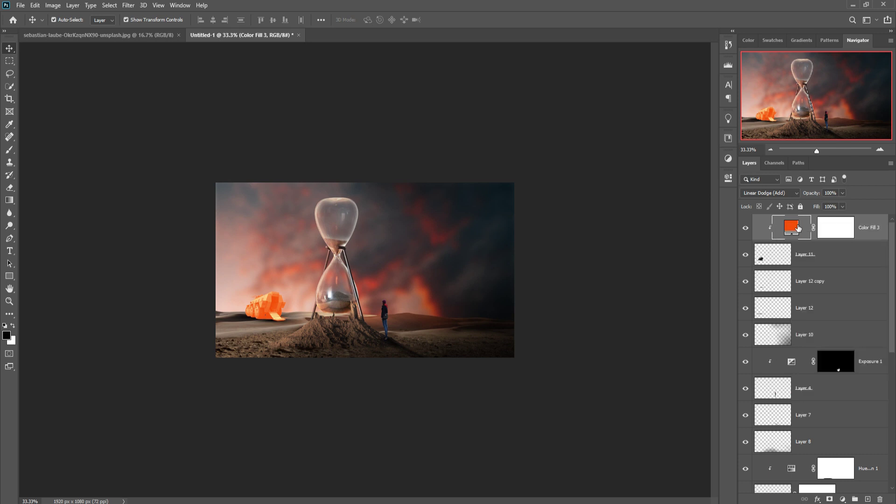
{"action": "left_click", "coordinate": [842, 193]}
{"action": "left_click_drag", "start_coordinate": [837, 206], "coordinate": [825, 205]}
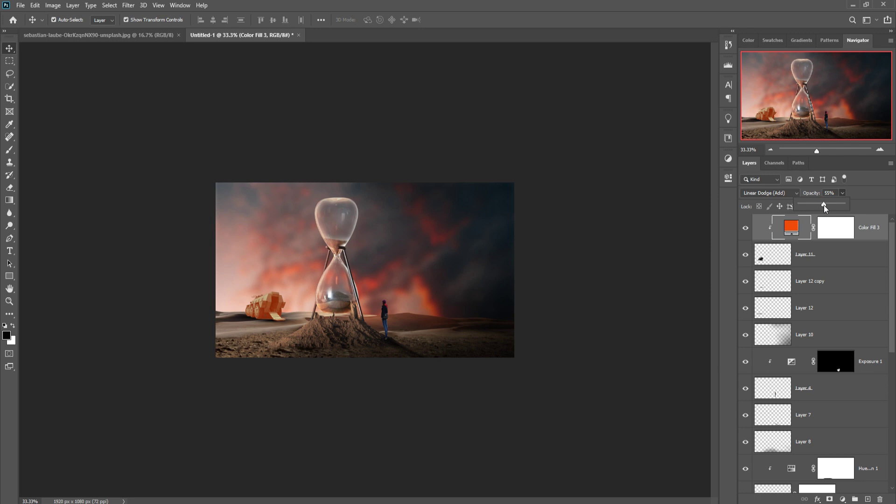
{"action": "left_click", "coordinate": [842, 234]}
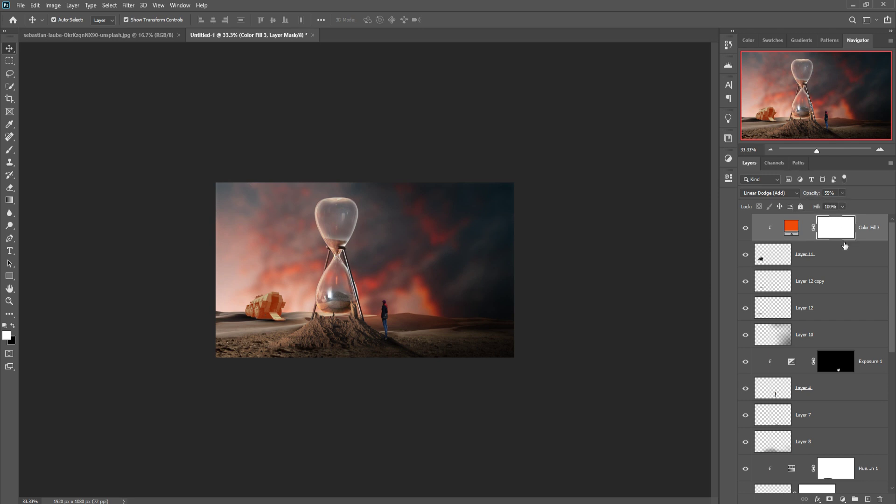
{"action": "key", "text": "ctrl+i"}
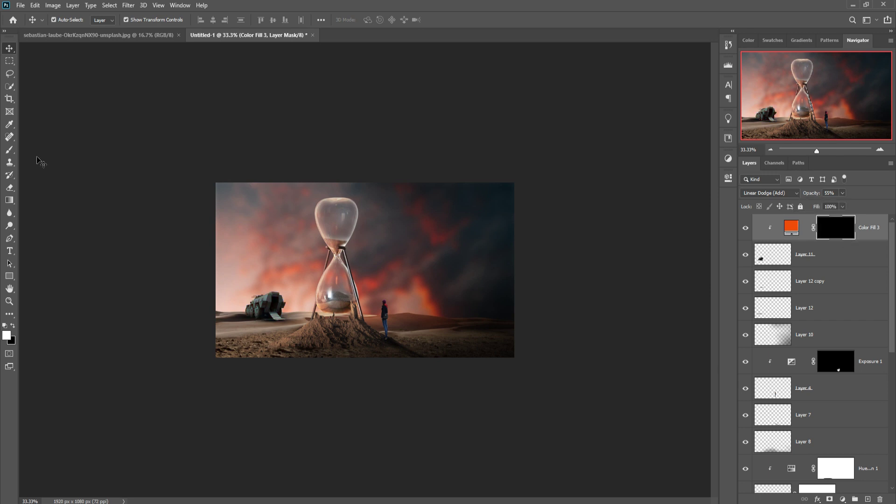
Paint white on the mask over the tank's left side and front wheels
{"action": "left_click", "coordinate": [11, 150]}
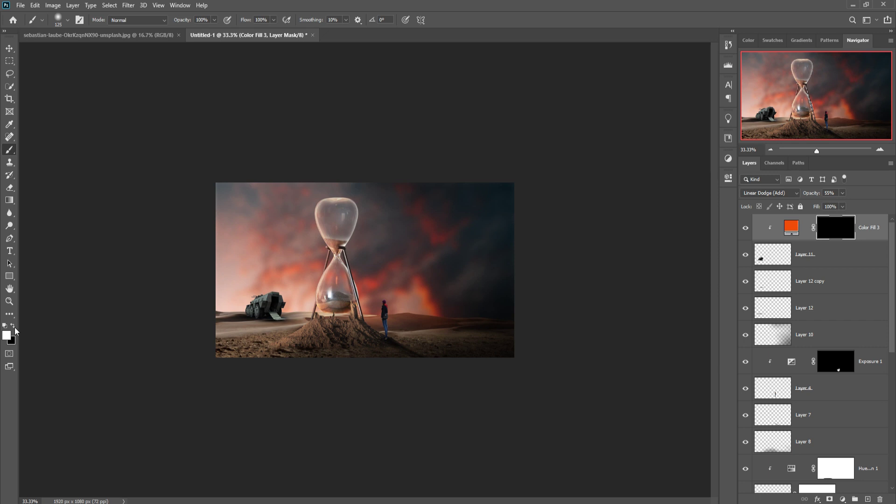
{"action": "mouse_move", "coordinate": [264, 292]}
{"action": "left_mouse_down"}
{"action": "mouse_move", "coordinate": [277, 299]}
{"action": "mouse_move", "coordinate": [248, 306]}
{"action": "left_mouse_up"}
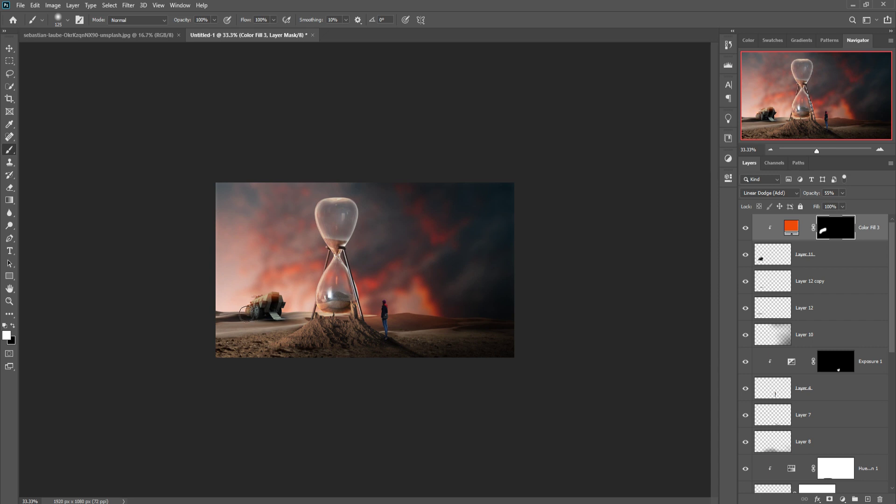
{"action": "left_click_drag", "start_coordinate": [252, 311], "coordinate": [263, 293]}
{"action": "left_click", "coordinate": [13, 325]}
{"action": "left_click", "coordinate": [9, 48]}
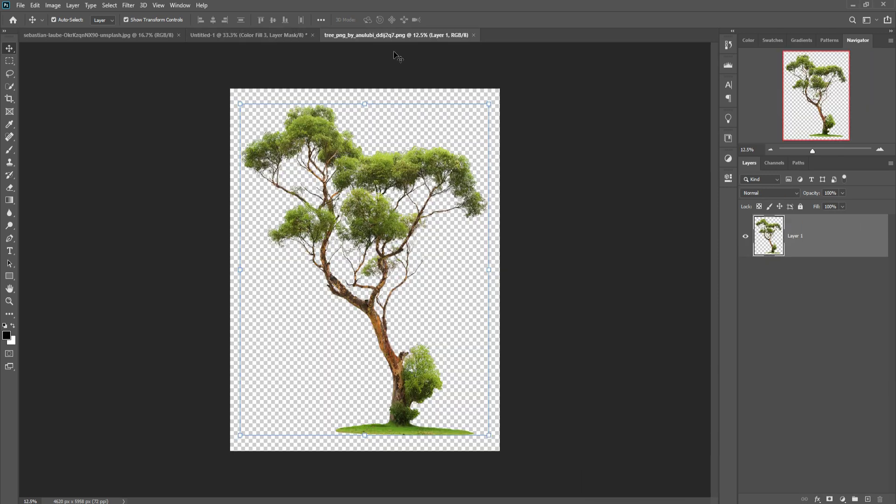
Drag the tree image into the composite document
{"action": "left_click_drag", "start_coordinate": [396, 35], "coordinate": [393, 69]}
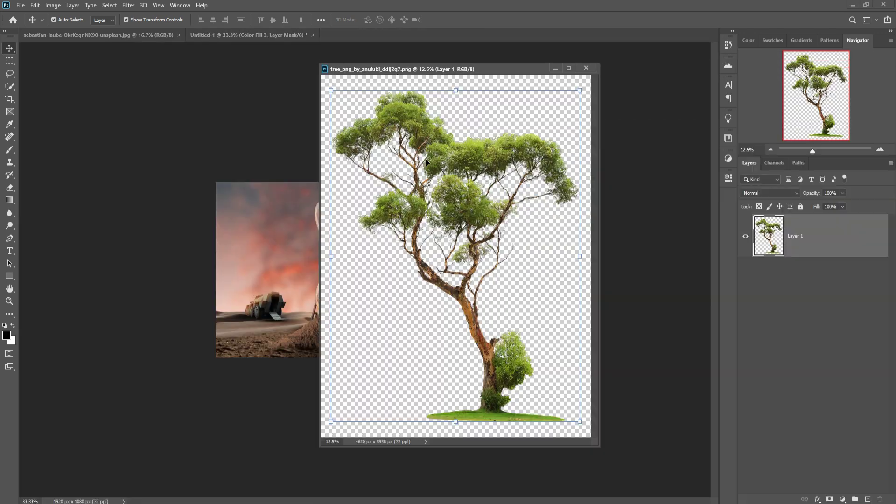
{"action": "left_click_drag", "start_coordinate": [440, 189], "coordinate": [299, 202]}
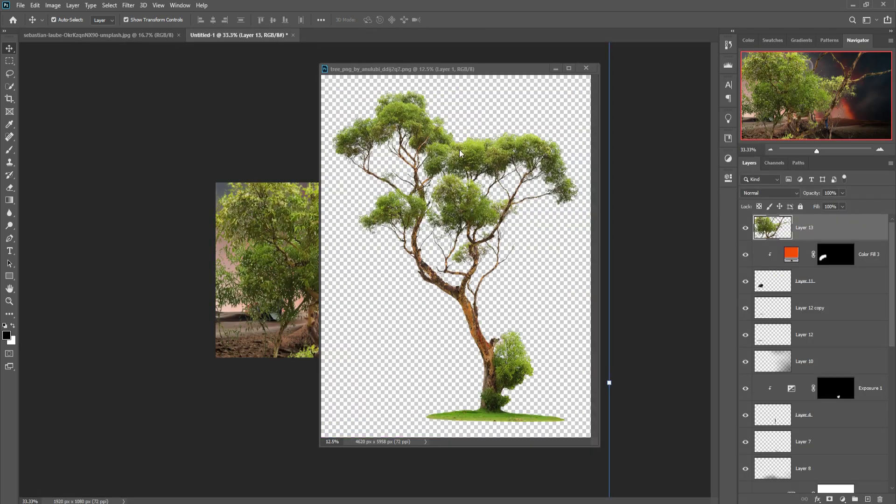
{"action": "left_click", "coordinate": [556, 68]}
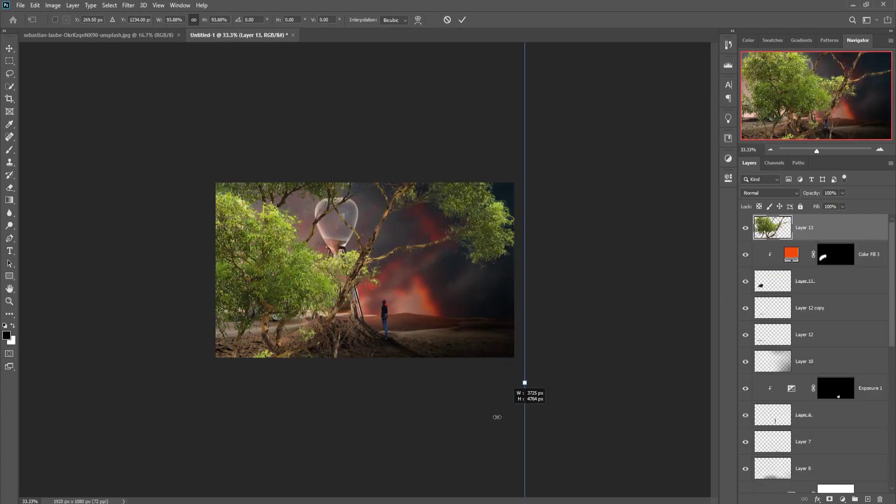
Scale the tree to about 3.66% inside the hourglass's top bulb and move its layer lower
{"action": "mouse_move", "coordinate": [617, 390]}
{"action": "left_mouse_down"}
{"action": "mouse_move", "coordinate": [65, 452]}
{"action": "mouse_move", "coordinate": [359, 243]}
{"action": "mouse_move", "coordinate": [376, 257]}
{"action": "left_mouse_up"}
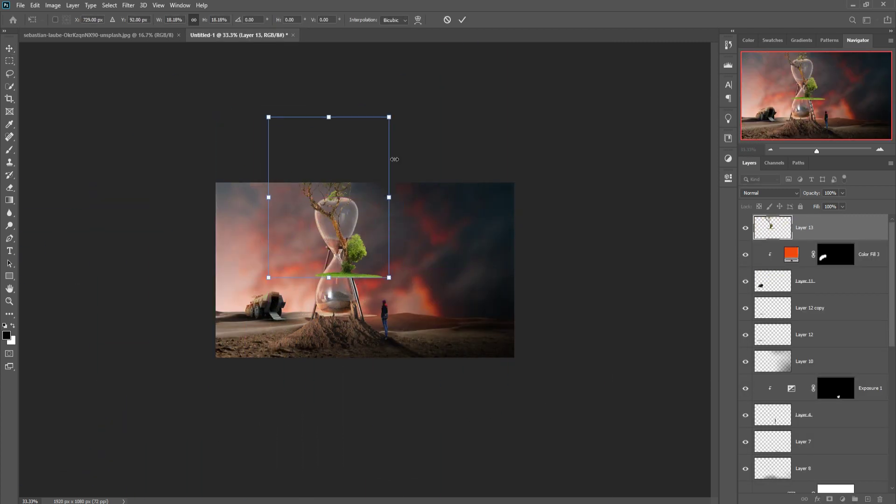
{"action": "mouse_move", "coordinate": [396, 122]}
{"action": "left_mouse_down"}
{"action": "mouse_move", "coordinate": [317, 241]}
{"action": "mouse_move", "coordinate": [346, 208]}
{"action": "mouse_move", "coordinate": [340, 223]}
{"action": "left_mouse_up"}
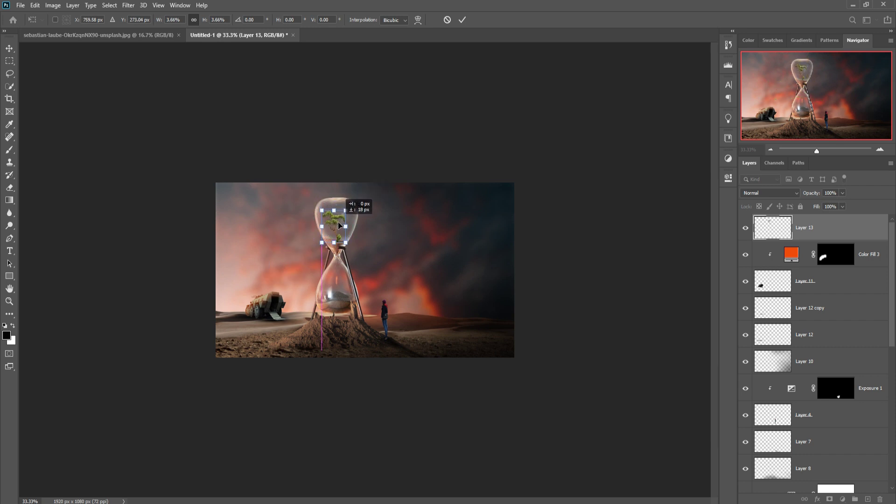
{"action": "left_click", "coordinate": [461, 20]}
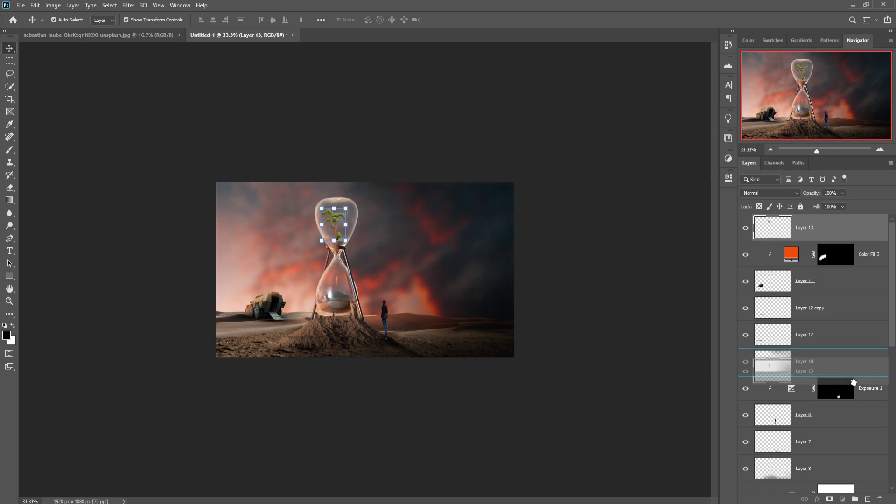
{"action": "scroll", "coordinate": [854, 486], "scroll_direction": "down", "scroll_amount": 3}
{"action": "mouse_move", "coordinate": [854, 490]}
{"action": "left_mouse_down"}
{"action": "mouse_move", "coordinate": [874, 466]}
{"action": "mouse_move", "coordinate": [874, 438]}
{"action": "left_mouse_up"}
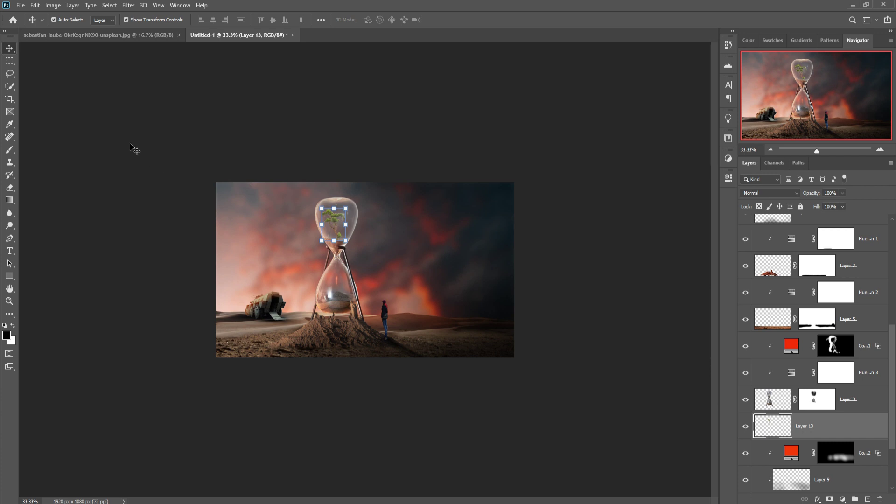
Bring in the birds and lighten them with a clipped Exposure adjustment and grey bbb5b5 fill
{"action": "mouse_move", "coordinate": [498, 169]}
{"action": "left_mouse_down"}
{"action": "mouse_move", "coordinate": [498, 183]}
{"action": "mouse_move", "coordinate": [261, 257]}
{"action": "left_mouse_up"}
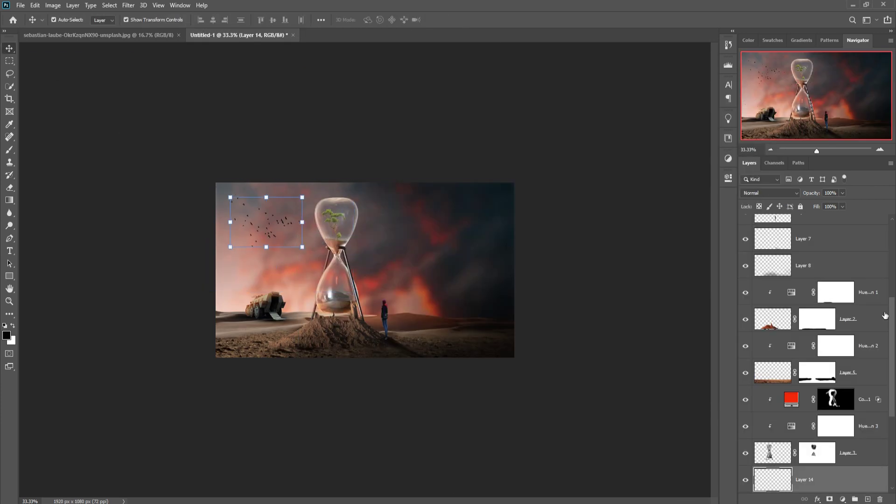
{"action": "left_click", "coordinate": [843, 499]}
{"action": "left_click_drag", "start_coordinate": [649, 228], "coordinate": [698, 231]}
{"action": "left_click", "coordinate": [843, 499]}
{"action": "left_click", "coordinate": [789, 326]}
{"action": "type", "text": "bbb5b5"}
{"action": "key", "text": "Return"}
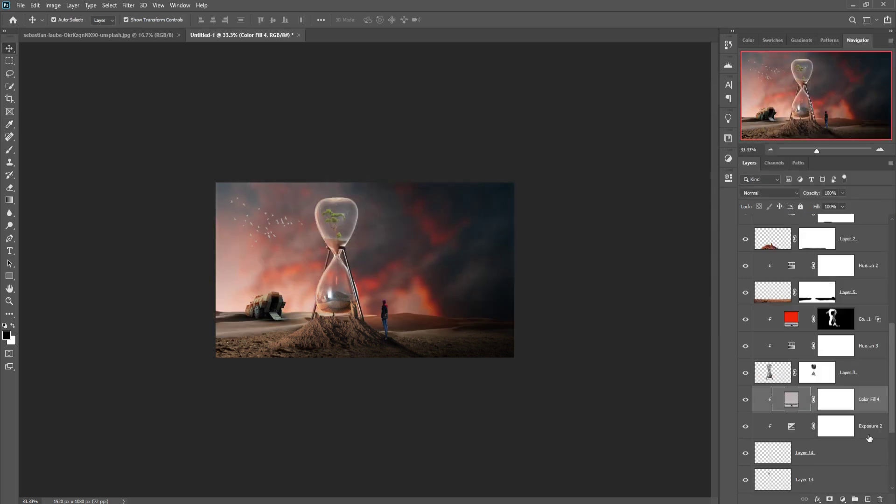
Add a Curves adjustment and pull the curve to darken the image
{"action": "left_click", "coordinate": [806, 453], "text": "shift"}
{"action": "left_click", "coordinate": [9, 48]}
{"action": "left_click", "coordinate": [805, 479]}
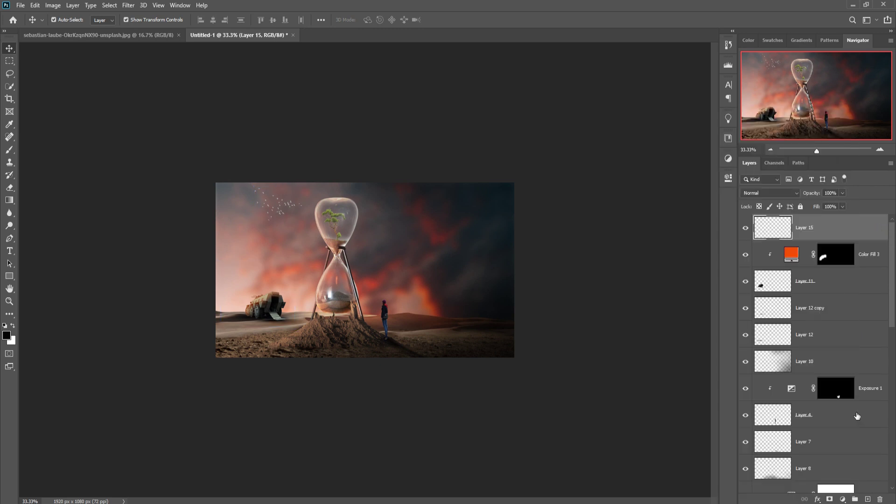
{"action": "left_click", "coordinate": [842, 499]}
{"action": "left_click", "coordinate": [811, 377]}
{"action": "left_click_drag", "start_coordinate": [676, 259], "coordinate": [680, 289]}
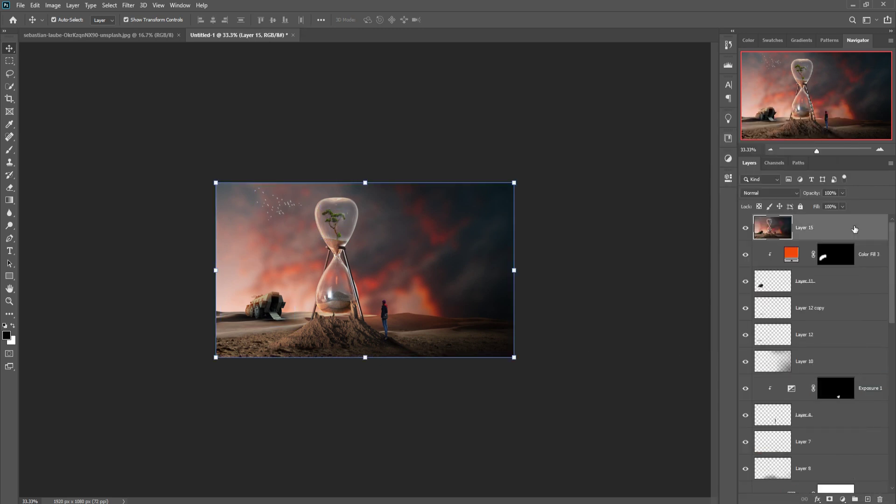
Reduce the opacity to 51%
{"action": "left_click", "coordinate": [214, 19]}
{"action": "left_click_drag", "start_coordinate": [217, 30], "coordinate": [195, 32]}
{"action": "left_click", "coordinate": [770, 192]}
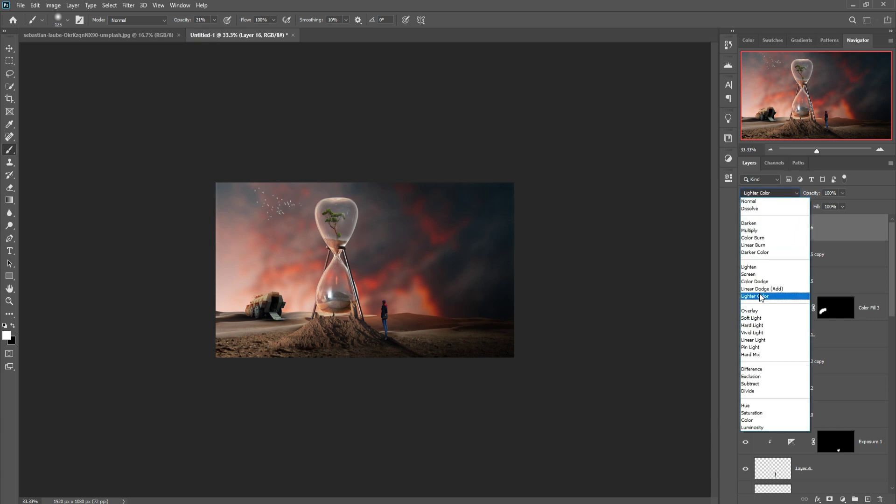
{"action": "left_click", "coordinate": [842, 222]}
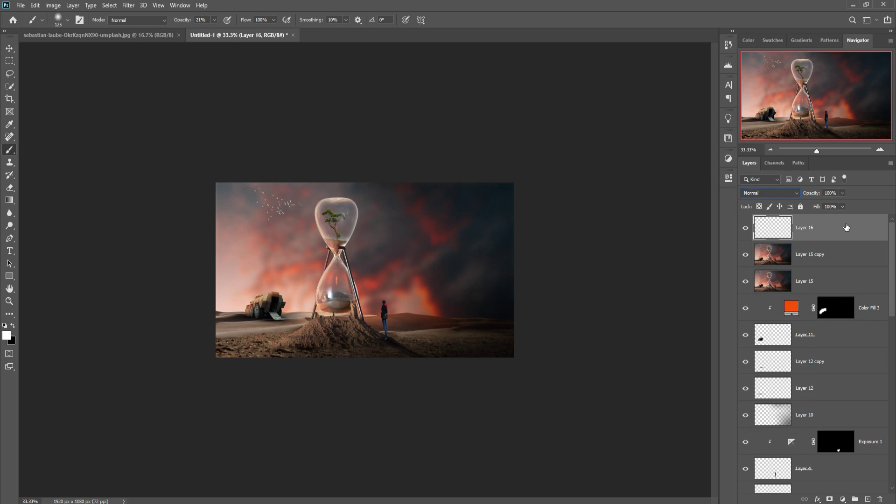
Cancel a trial colour fill and set the layer to Linear Dodge (Add)
{"action": "left_click", "coordinate": [843, 499]}
{"action": "left_click", "coordinate": [839, 329]}
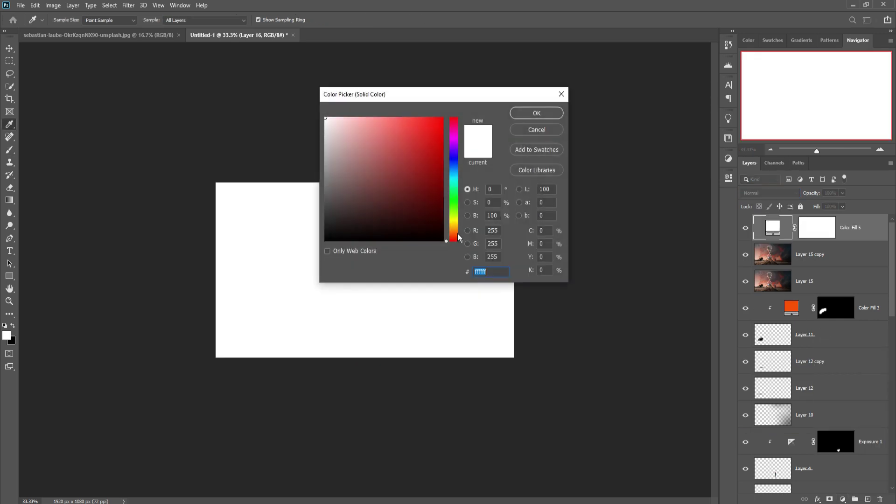
{"action": "left_click_drag", "start_coordinate": [457, 237], "coordinate": [455, 214]}
{"action": "left_click", "coordinate": [562, 94]}
{"action": "left_click", "coordinate": [770, 193]}
{"action": "left_click", "coordinate": [768, 291]}
Add a Solid Color fill layer in red-orange f73306
{"action": "left_click", "coordinate": [843, 500]}
{"action": "left_click", "coordinate": [847, 333]}
{"action": "left_click", "coordinate": [441, 122]}
{"action": "left_click", "coordinate": [458, 232]}
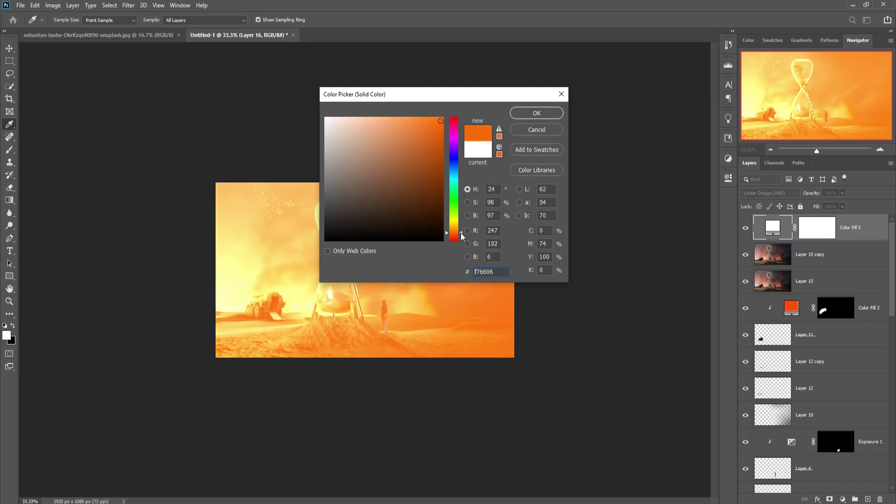
{"action": "left_click_drag", "start_coordinate": [460, 234], "coordinate": [462, 238]}
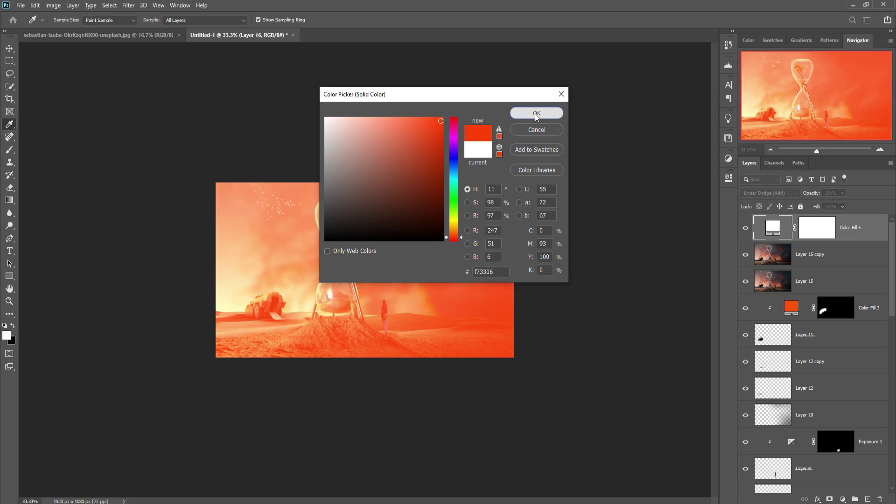
{"action": "left_click", "coordinate": [528, 113]}
Open the Blending Options for Color Fill 5
{"action": "right_click", "coordinate": [772, 228]}
{"action": "left_click", "coordinate": [816, 222]}
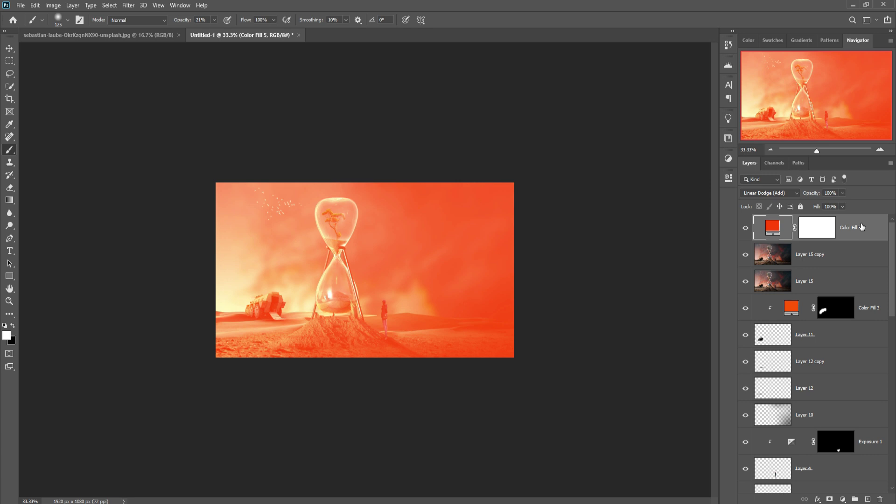
{"action": "right_click", "coordinate": [892, 230]}
{"action": "left_click", "coordinate": [784, 107]}
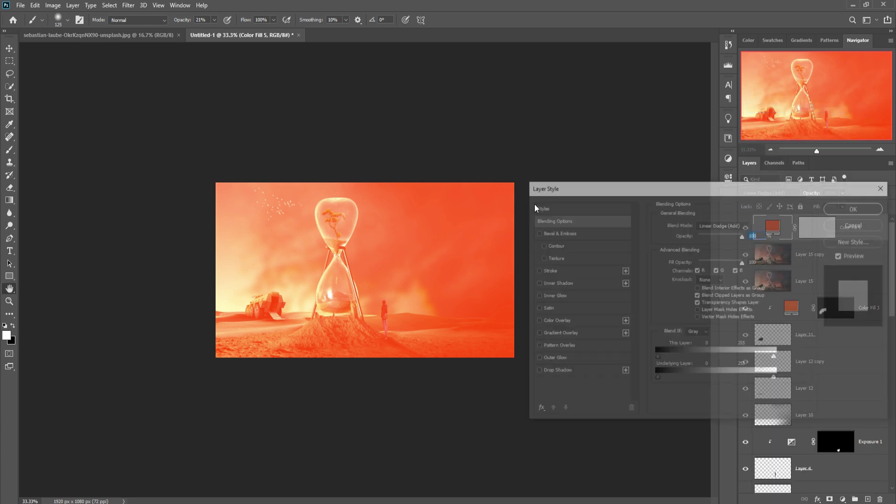
Split the Underlying Layer Blend If slider so the fill fades out of darker areas
{"action": "key", "text": "alt"}
{"action": "left_click_drag", "start_coordinate": [658, 379], "coordinate": [736, 382]}
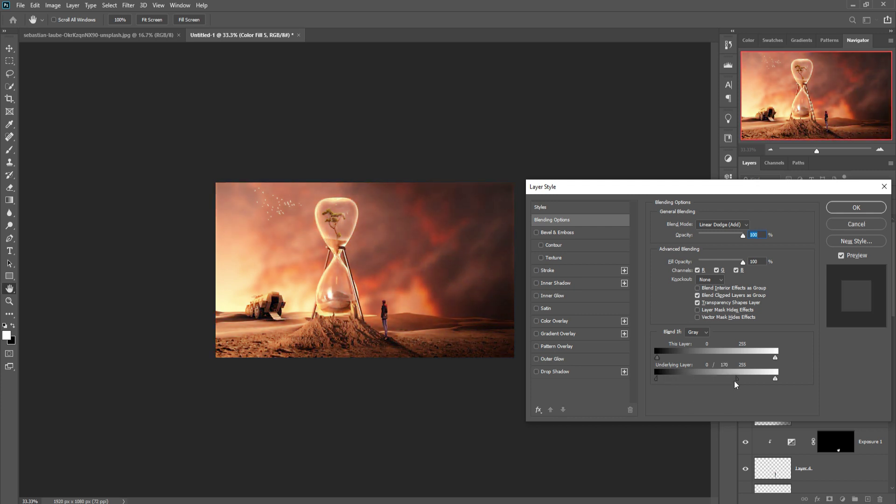
{"action": "left_click", "coordinate": [841, 210]}
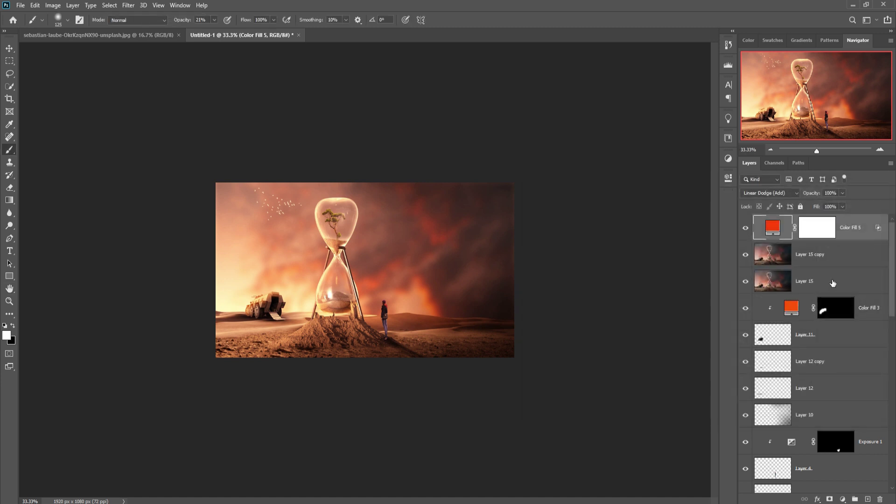
Invert the Color Fill 5 mask and paint white with a 1200 px brush around the hourglass and upper-left sky
{"action": "left_click", "coordinate": [820, 228]}
{"action": "key", "text": "ctrl+i"}
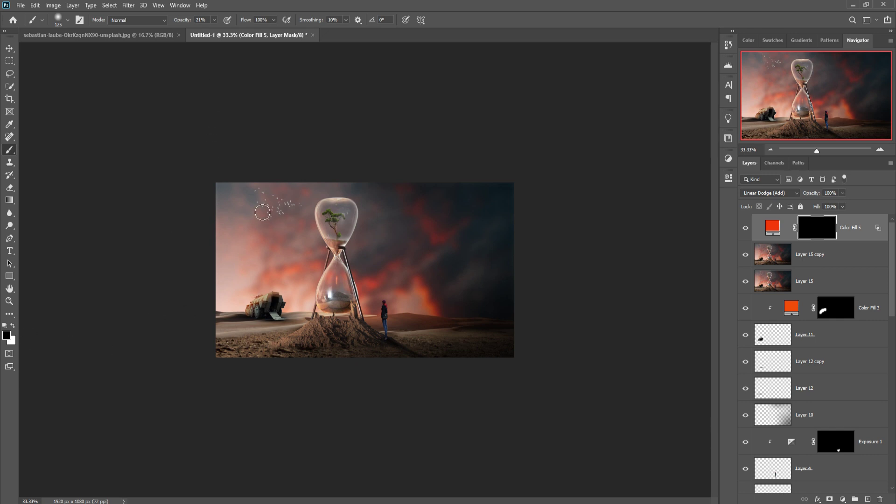
{"action": "key", "text": "bracketright"}
{"action": "key", "text": "bracketright"}
{"action": "key", "text": "bracketright"}
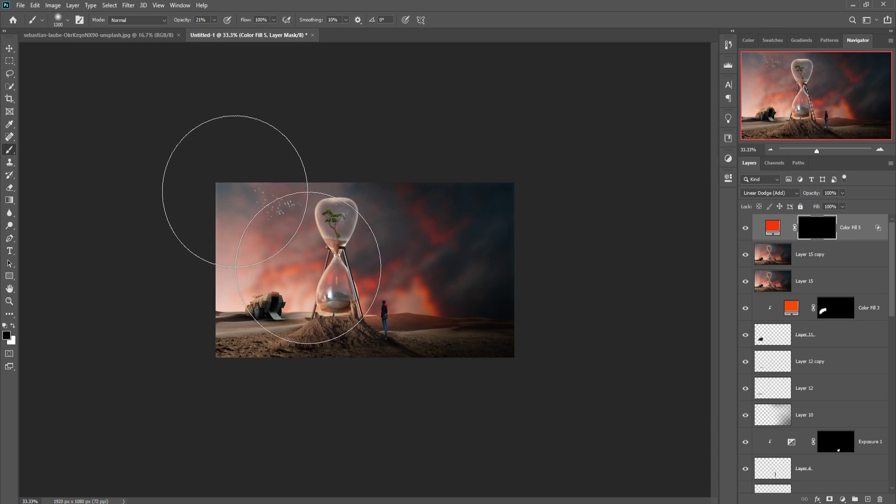
{"action": "left_click", "coordinate": [13, 325]}
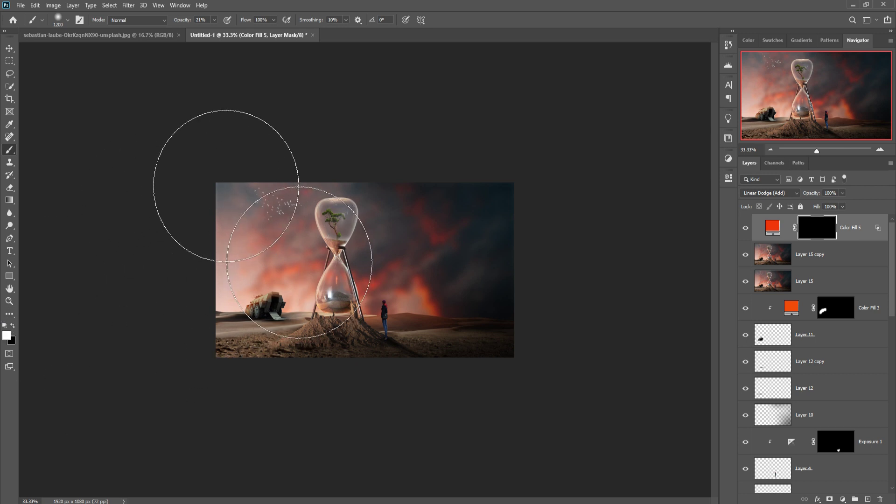
{"action": "left_click_drag", "start_coordinate": [226, 186], "coordinate": [377, 310]}
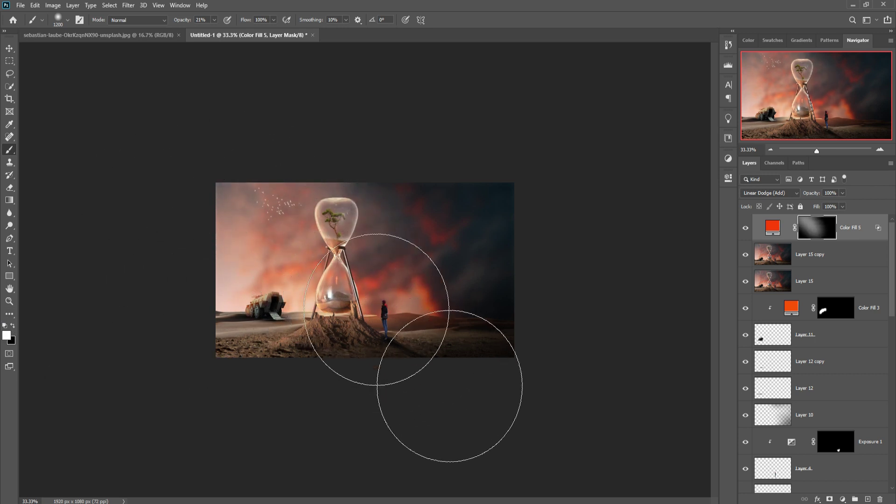
{"action": "mouse_move", "coordinate": [260, 300]}
{"action": "left_mouse_down"}
{"action": "mouse_move", "coordinate": [232, 185]}
{"action": "mouse_move", "coordinate": [310, 236]}
{"action": "mouse_move", "coordinate": [276, 286]}
{"action": "left_mouse_up"}
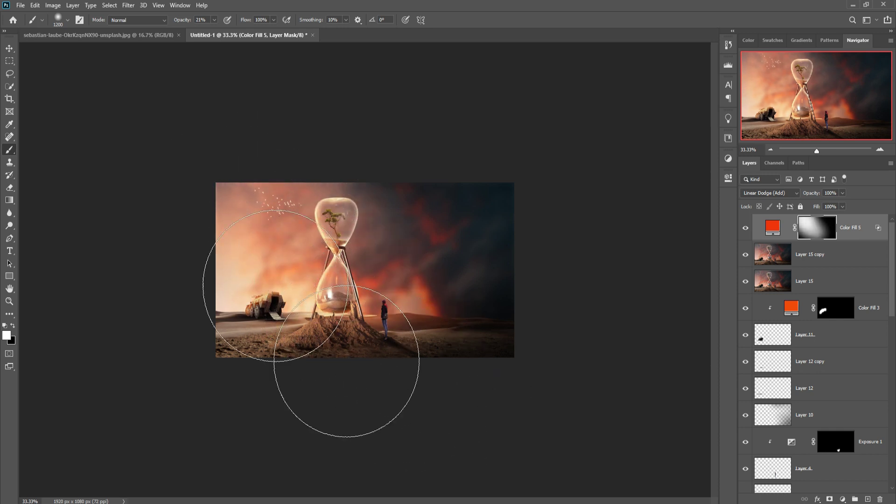
With the Move tool active, stamp all visible layers into a new merged Layer 16
{"action": "left_click", "coordinate": [10, 54]}
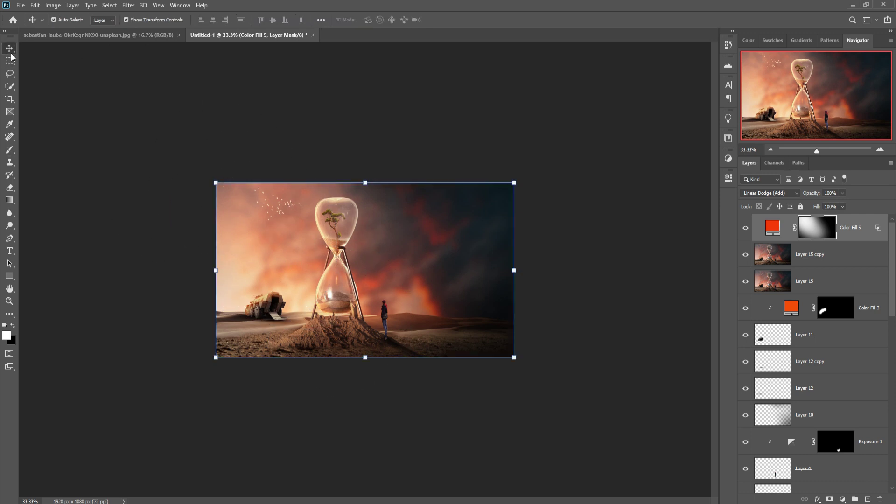
{"action": "key", "text": "shift+ctrl+alt+e"}
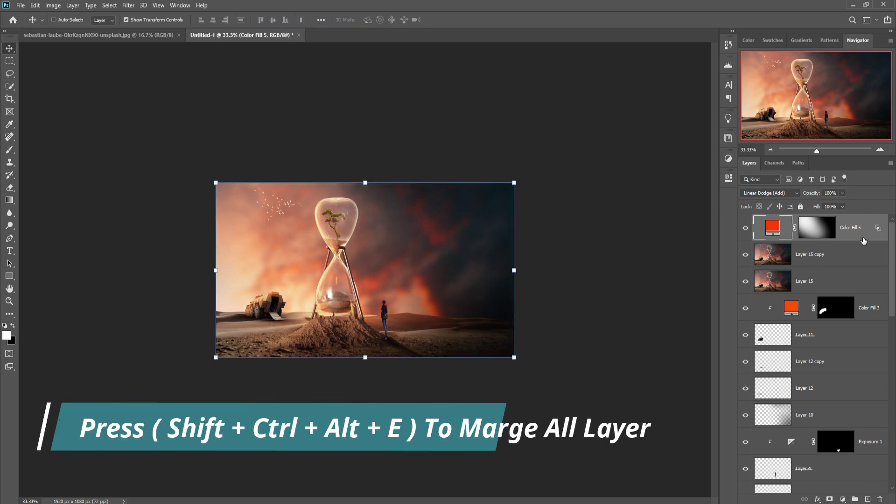
{"action": "key", "text": "shift+ctrl+alt+e"}
Convert Layer 16 to a smart object and apply the Camera Raw Filter to it
{"action": "right_click", "coordinate": [851, 226]}
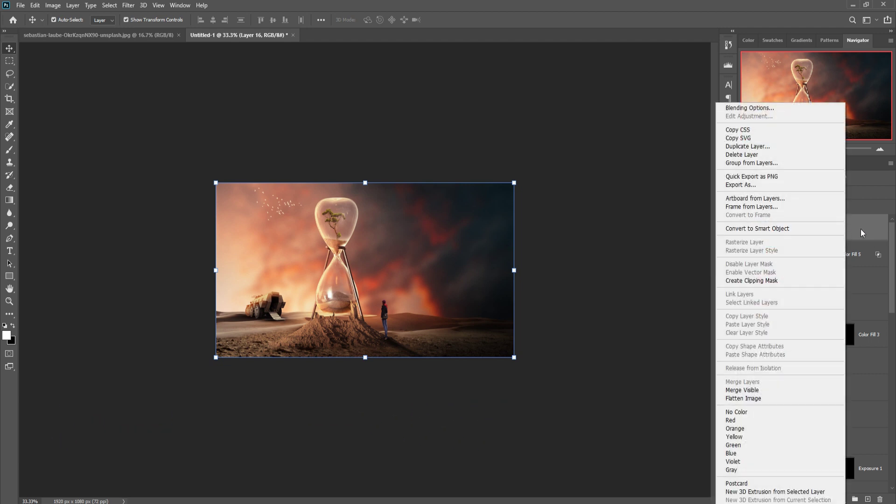
{"action": "left_click", "coordinate": [818, 229]}
{"action": "left_click", "coordinate": [132, 6]}
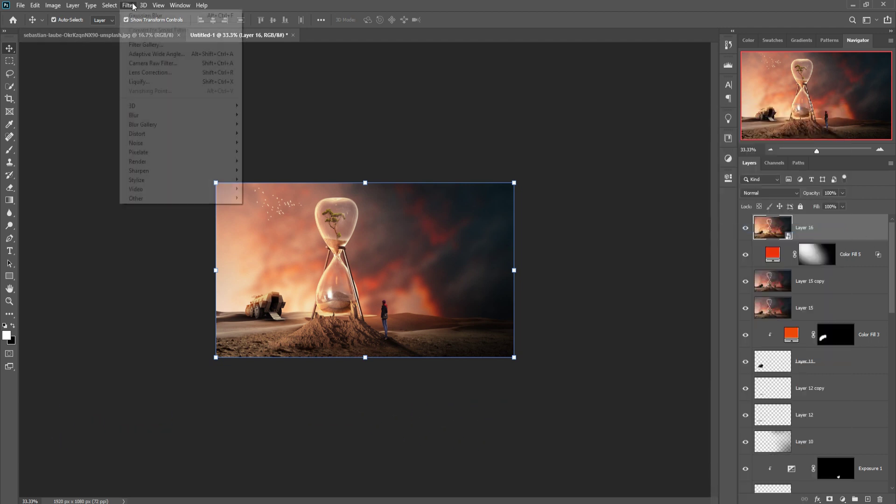
{"action": "left_click", "coordinate": [154, 63]}
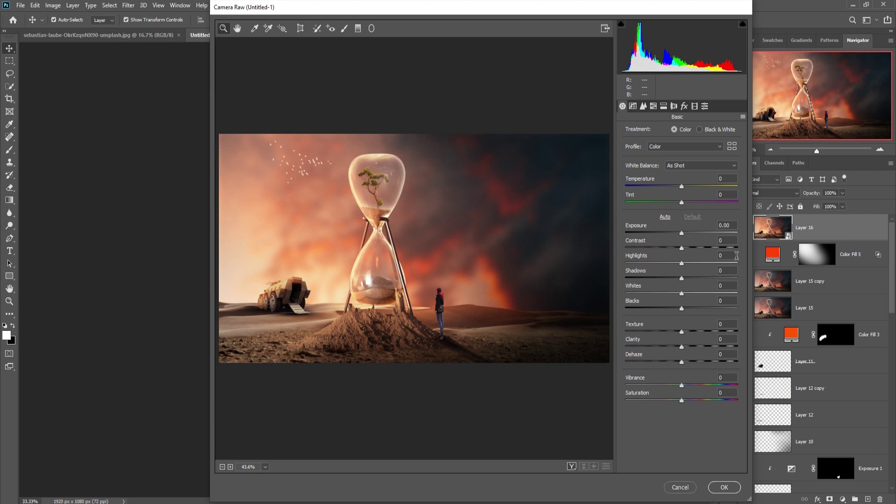
Raise Blues saturation to +63; split-tone highlights hue 29/sat 15, shadows hue 231/sat 20
{"action": "left_click", "coordinate": [653, 107]}
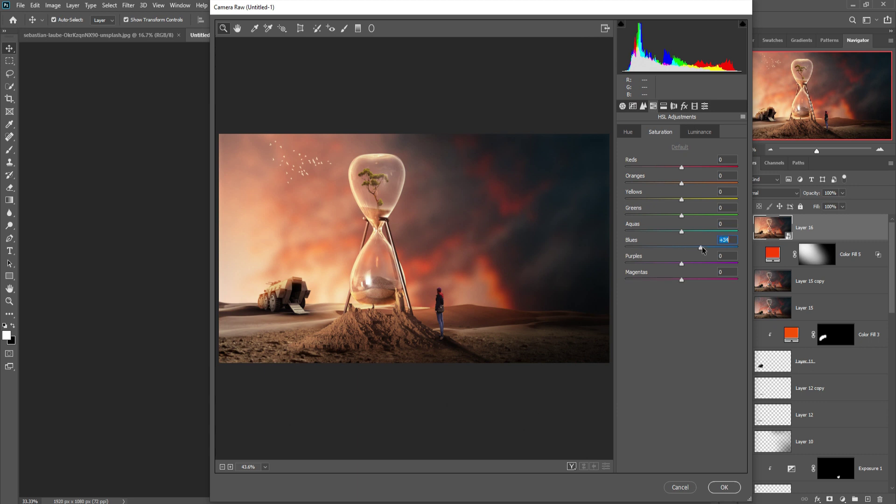
{"action": "mouse_move", "coordinate": [705, 247]}
{"action": "left_mouse_down"}
{"action": "mouse_move", "coordinate": [727, 248]}
{"action": "mouse_move", "coordinate": [718, 248]}
{"action": "left_mouse_up"}
{"action": "left_click", "coordinate": [664, 106]}
{"action": "mouse_move", "coordinate": [626, 146]}
{"action": "left_mouse_down"}
{"action": "mouse_move", "coordinate": [635, 146]}
{"action": "mouse_move", "coordinate": [638, 162]}
{"action": "left_mouse_up"}
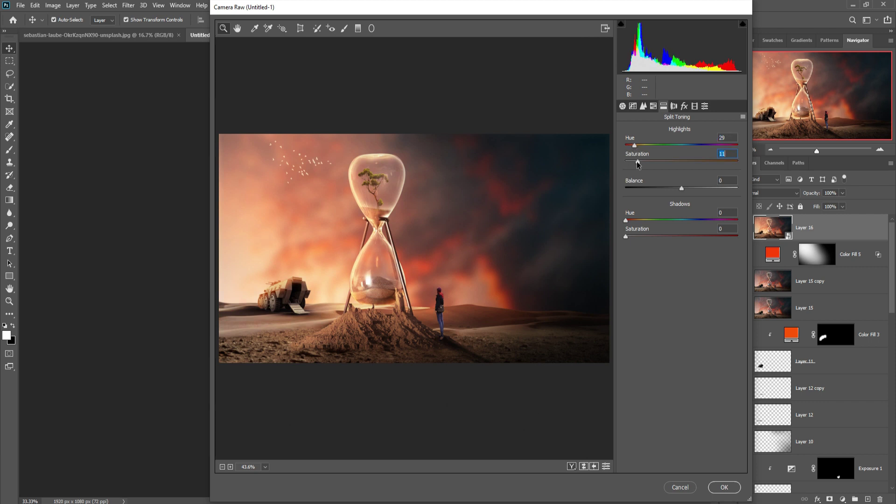
{"action": "left_click_drag", "start_coordinate": [637, 162], "coordinate": [643, 162]}
{"action": "left_click_drag", "start_coordinate": [628, 236], "coordinate": [647, 236]}
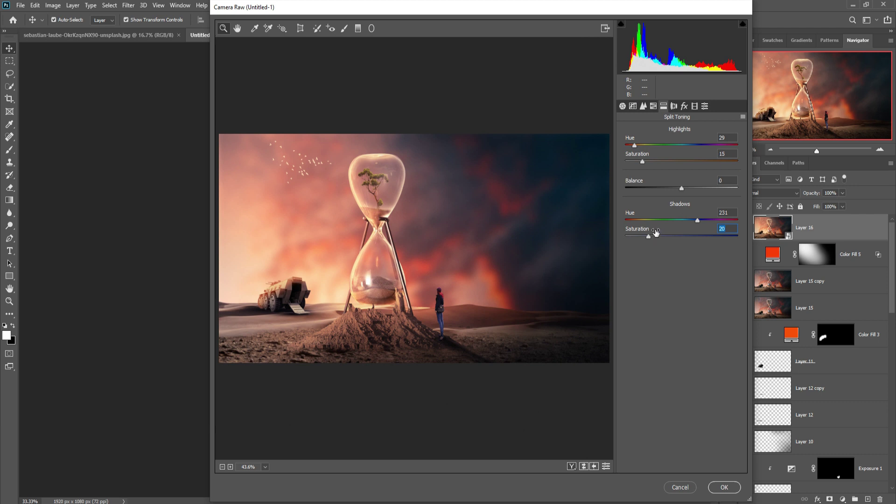
Set Sharpening amount 58 and Tone Curve Darks -15, Shadows +20, Highlights +7
{"action": "left_click", "coordinate": [633, 106]}
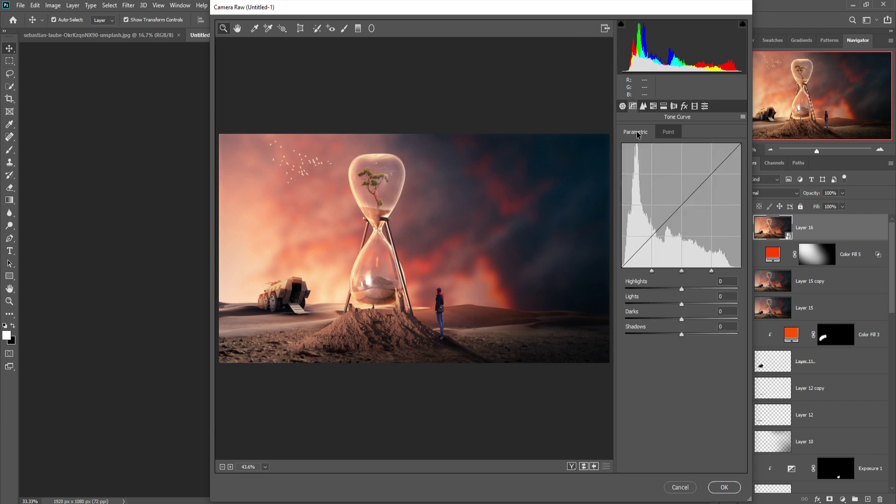
{"action": "left_click", "coordinate": [643, 106]}
{"action": "left_click_drag", "start_coordinate": [626, 145], "coordinate": [669, 146]}
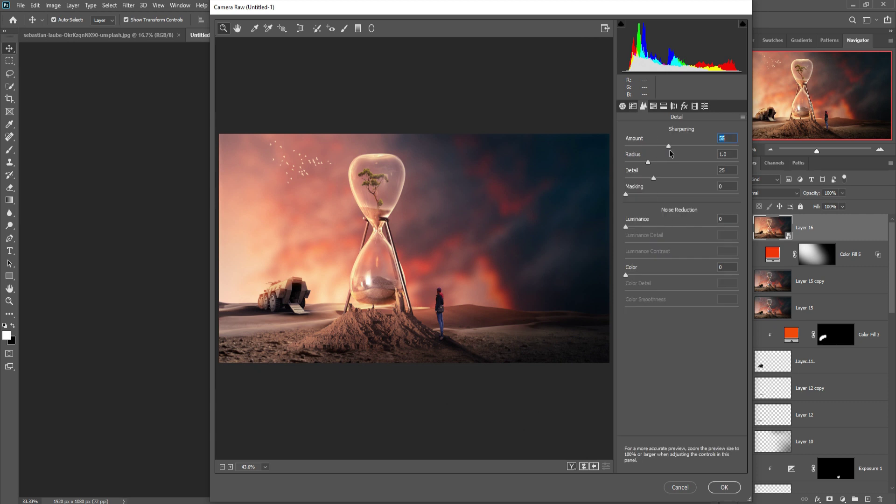
{"action": "left_click", "coordinate": [633, 106]}
{"action": "left_click_drag", "start_coordinate": [682, 320], "coordinate": [673, 322]}
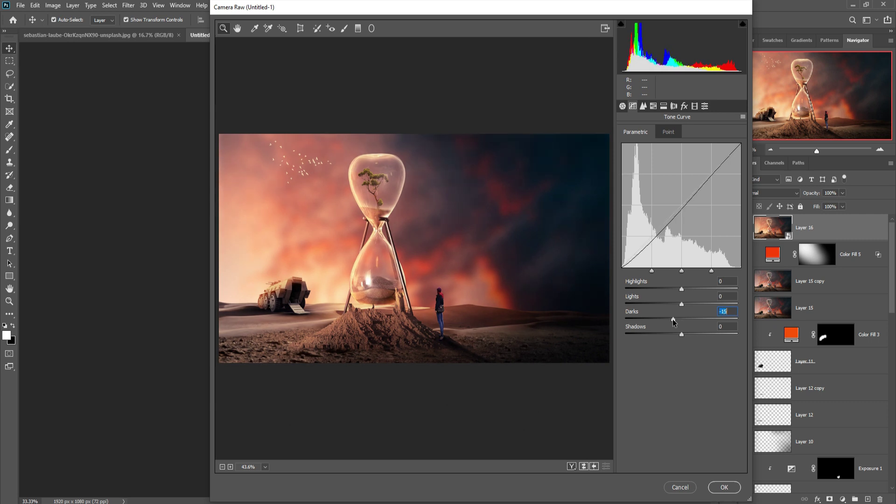
{"action": "left_click_drag", "start_coordinate": [682, 334], "coordinate": [693, 333]}
{"action": "left_click_drag", "start_coordinate": [682, 289], "coordinate": [686, 289]}
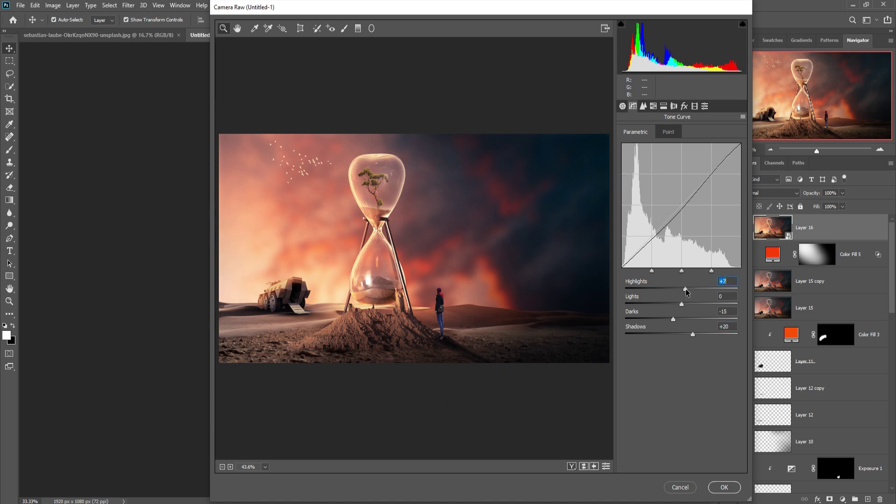
Lower Exposure to -0.25, apply the Camera Raw filter, and zoom to 50%
{"action": "left_click", "coordinate": [623, 106]}
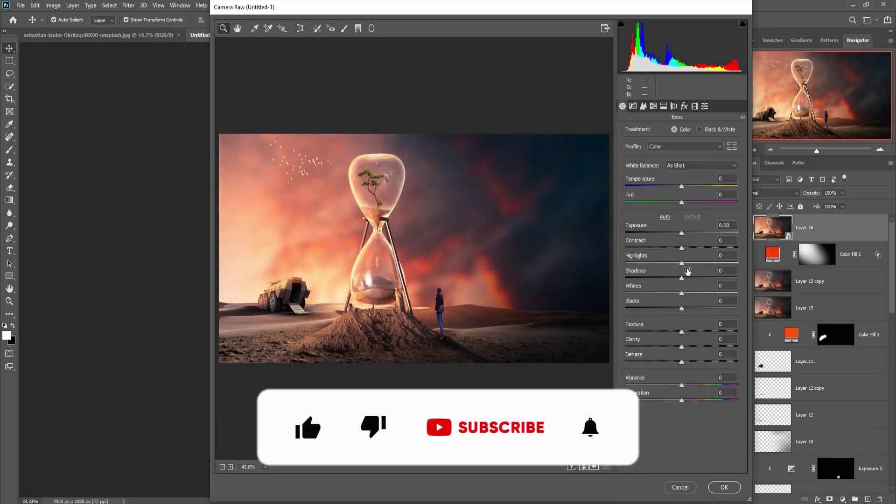
{"action": "left_click_drag", "start_coordinate": [681, 233], "coordinate": [679, 237]}
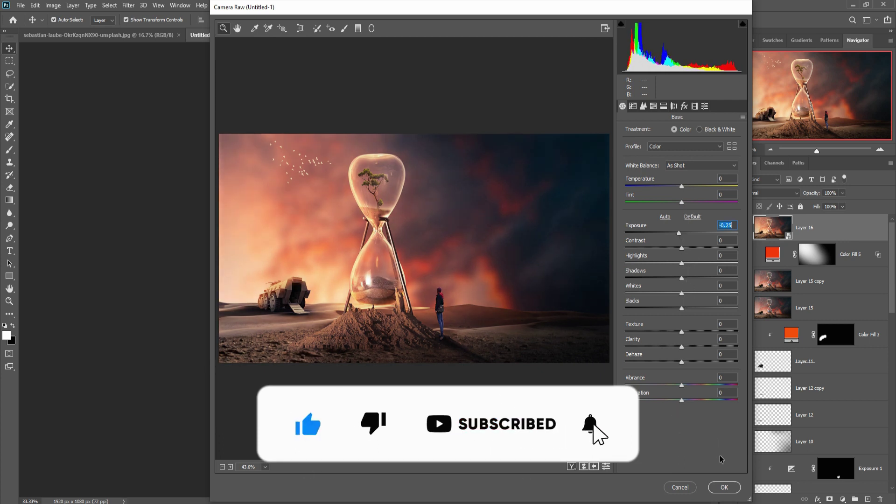
{"action": "left_click", "coordinate": [724, 487]}
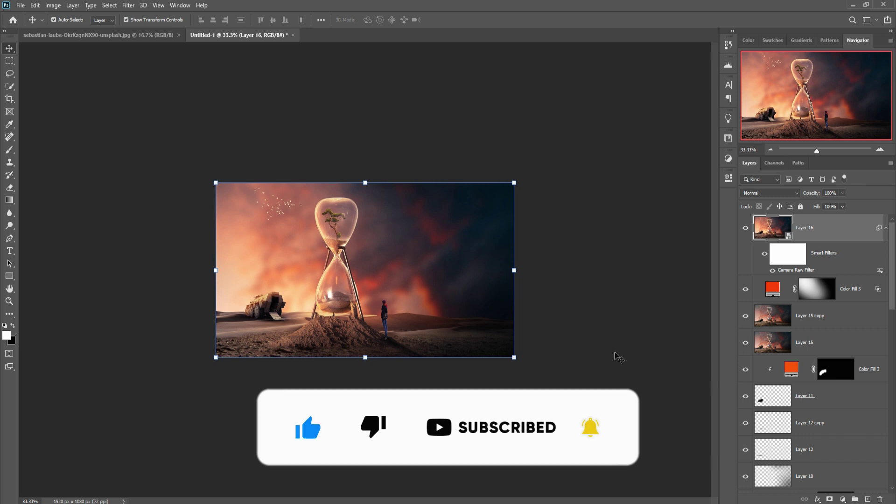
{"action": "key", "text": "ctrl+plus"}
{"action": "left_click", "coordinate": [665, 310]}
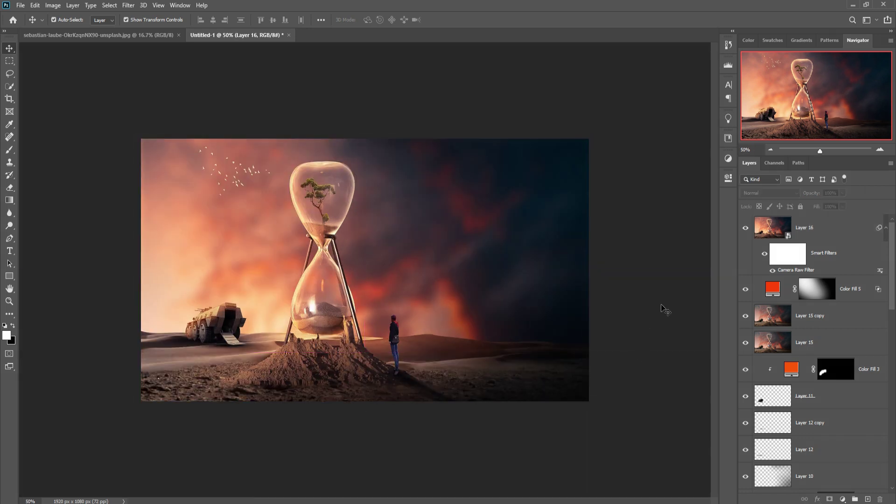